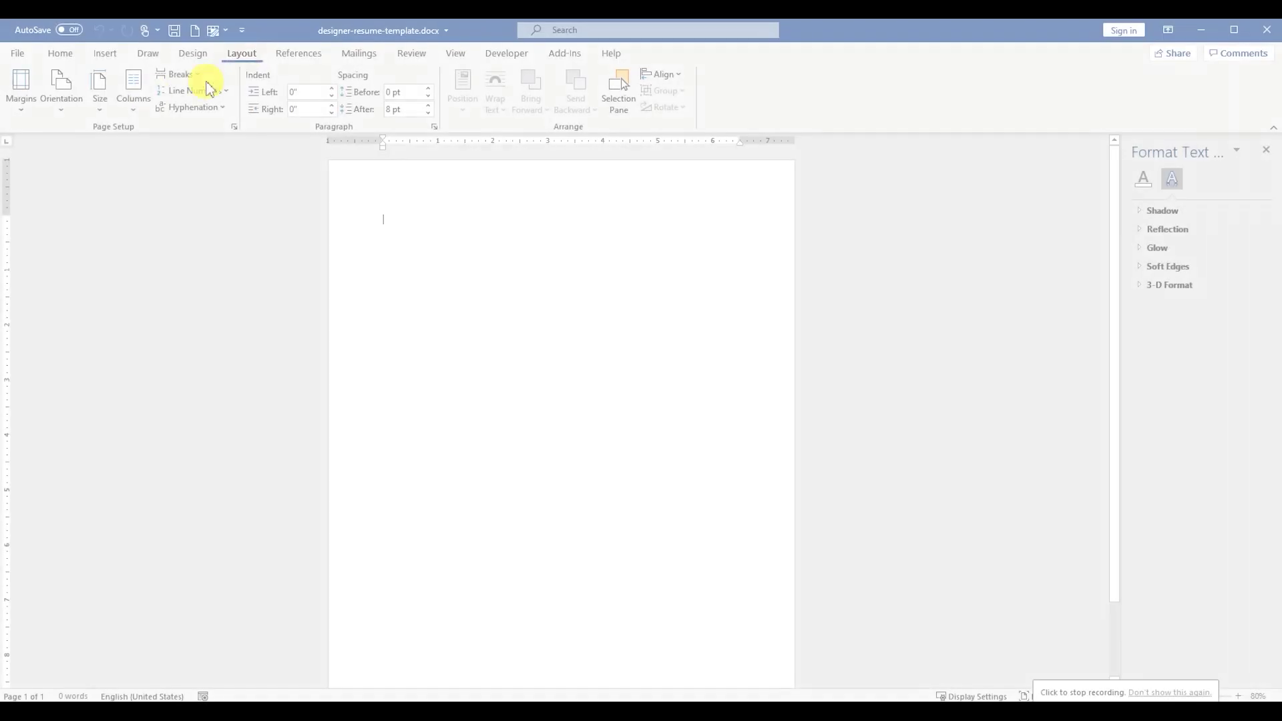
Open the Margins presets dropdown on the Layout tab of the blank resume.
left_click(21, 87)
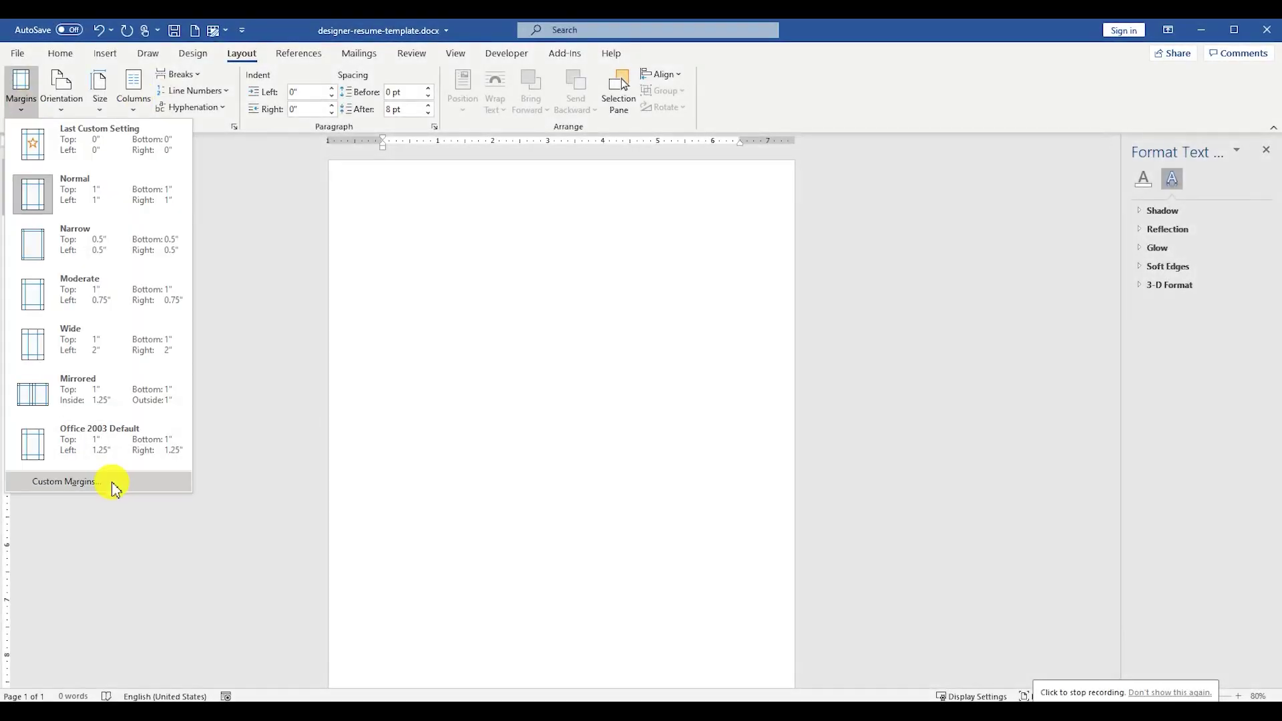
Set all page margins to 0 through Custom Margins.
left_click(109, 481)
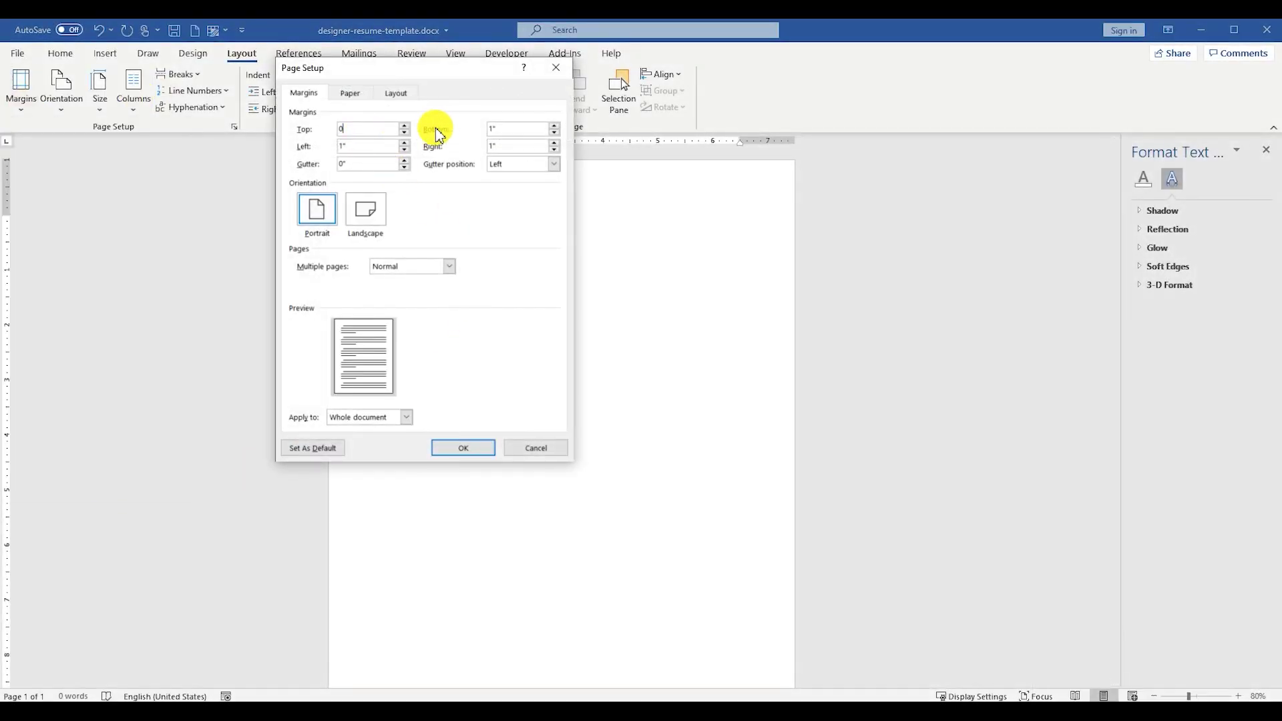
double_click(492, 129)
type("0")
double_click(506, 146)
type("0")
left_click(370, 149)
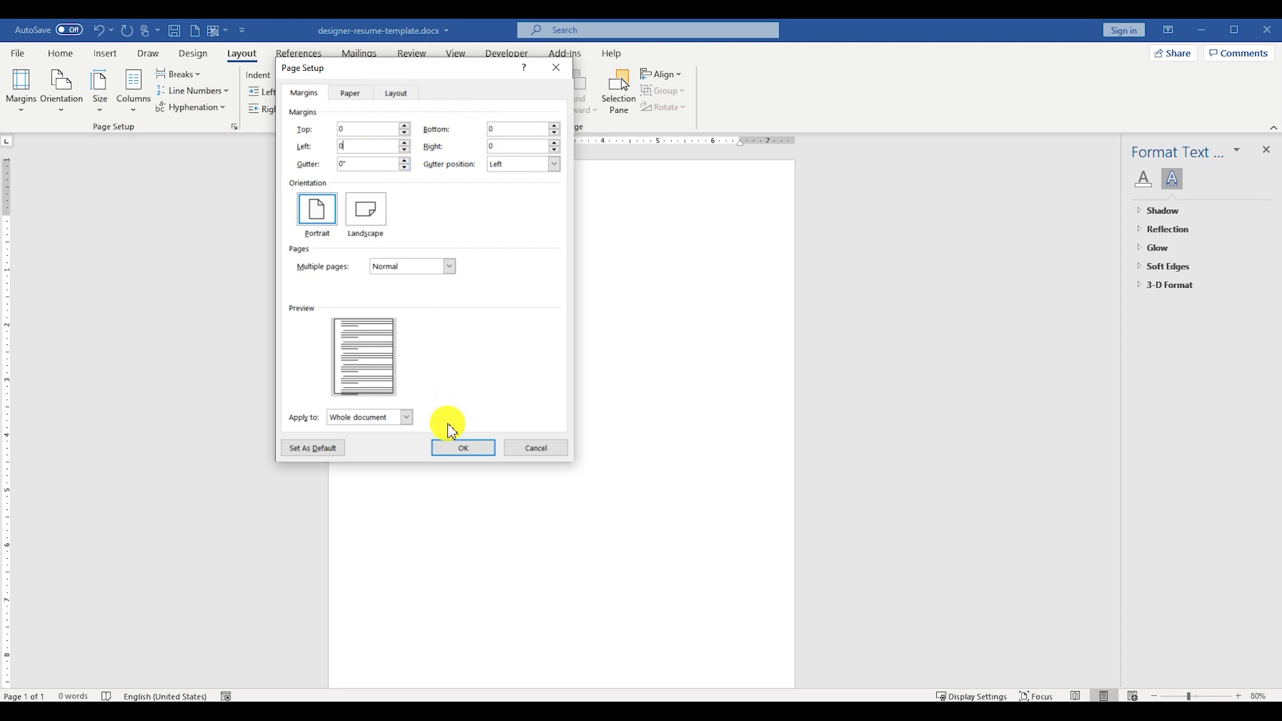
left_click(458, 445)
Draw a full-height rectangle down the page's left side, filled dark navy with no outline.
left_click(105, 53)
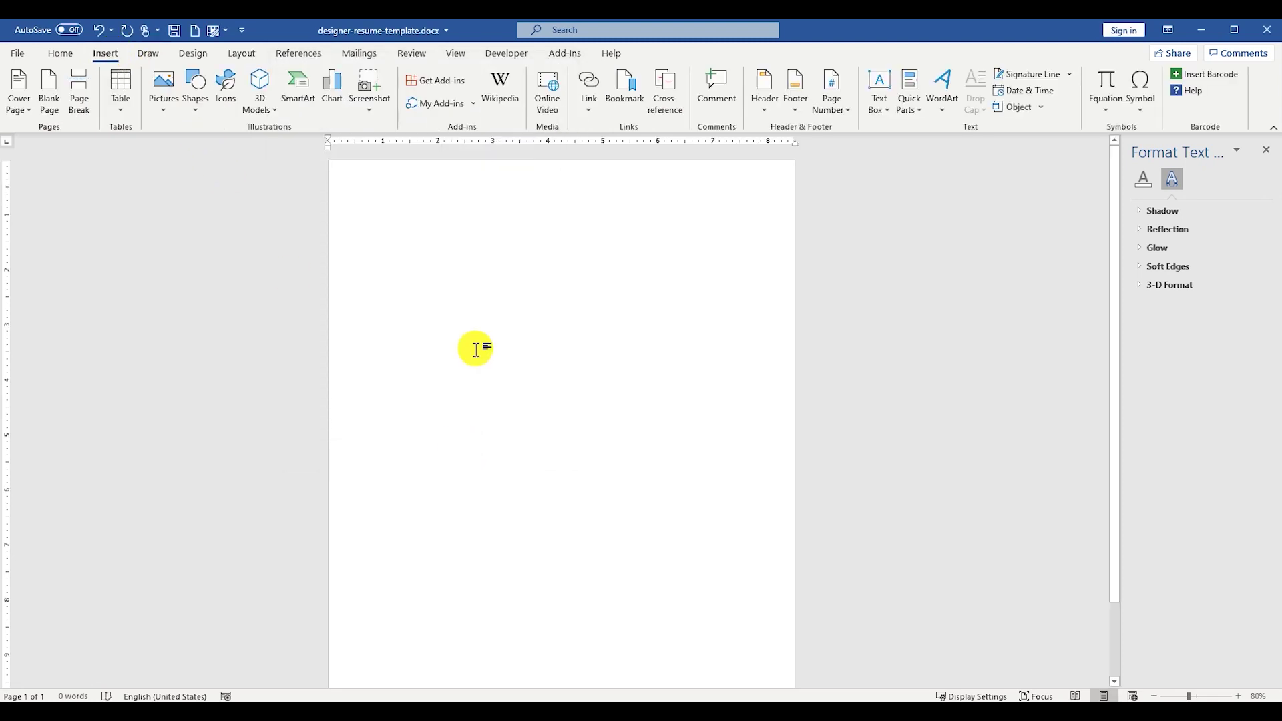
scroll(476, 349, "down", 1, "ctrl")
left_click(195, 94)
left_click(315, 195)
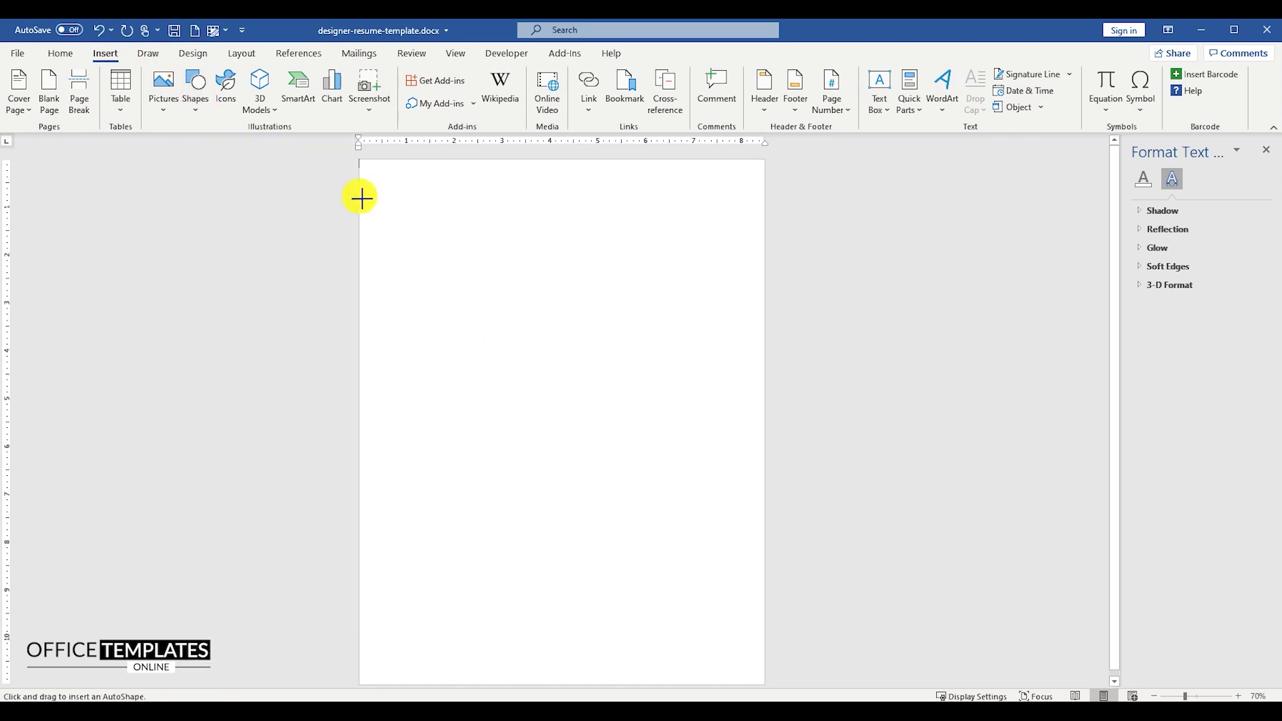
left_click_drag(361, 160, 535, 681)
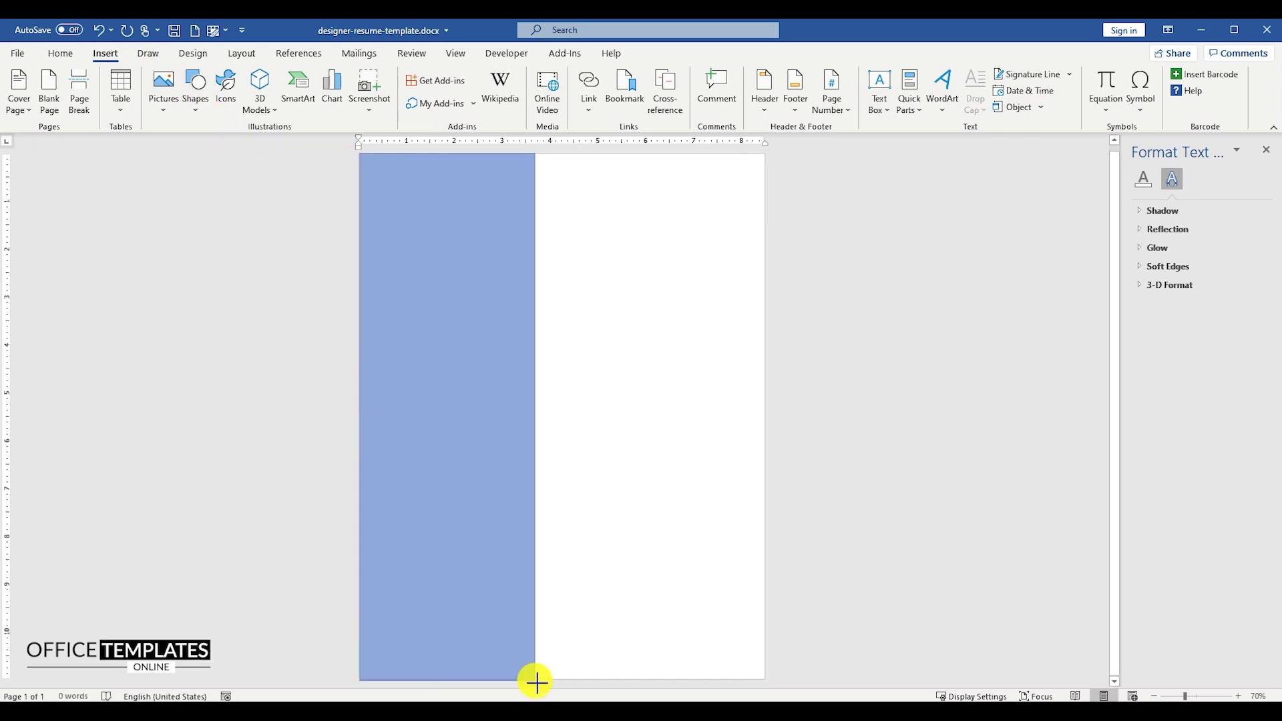
right_click(431, 302)
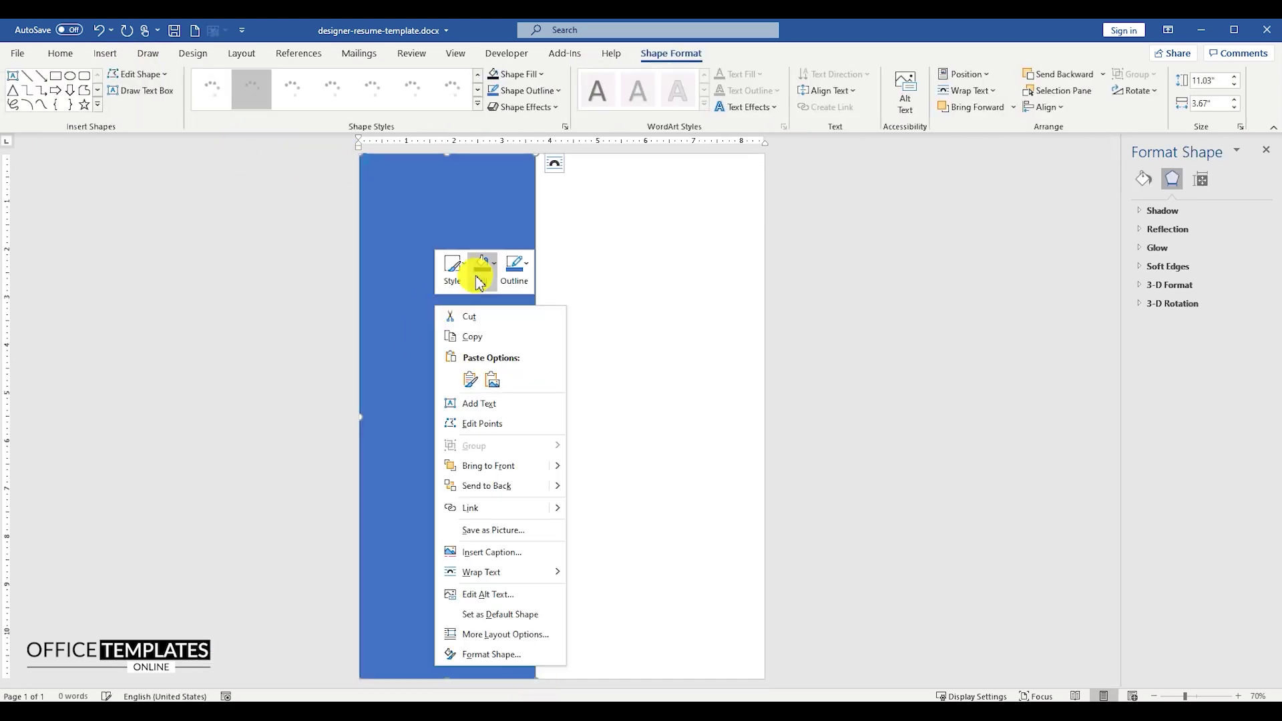
left_click(482, 267)
left_click(477, 460)
left_click(514, 267)
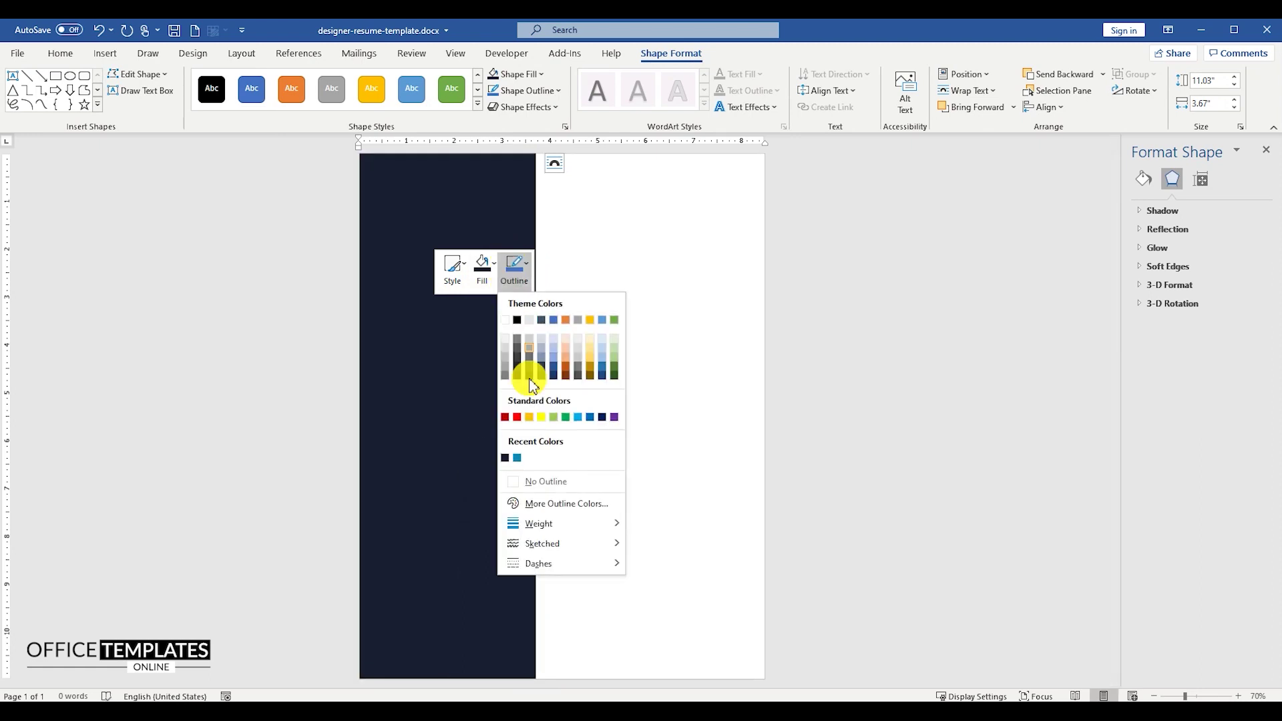
left_click(549, 489)
key("Escape")
Draw a small right triangle on the sidebar and rotate it to face the other way.
left_click(105, 53)
left_click(195, 90)
left_click(233, 287)
left_click_drag(474, 283, 539, 349)
mouse_move(507, 263)
left_mouse_down()
mouse_move(549, 319)
mouse_move(386, 175)
left_mouse_up()
right_click(401, 172)
Fill the corner triangle white with no outline.
left_click(426, 128)
left_click(383, 180)
left_click(458, 141)
left_click(474, 344)
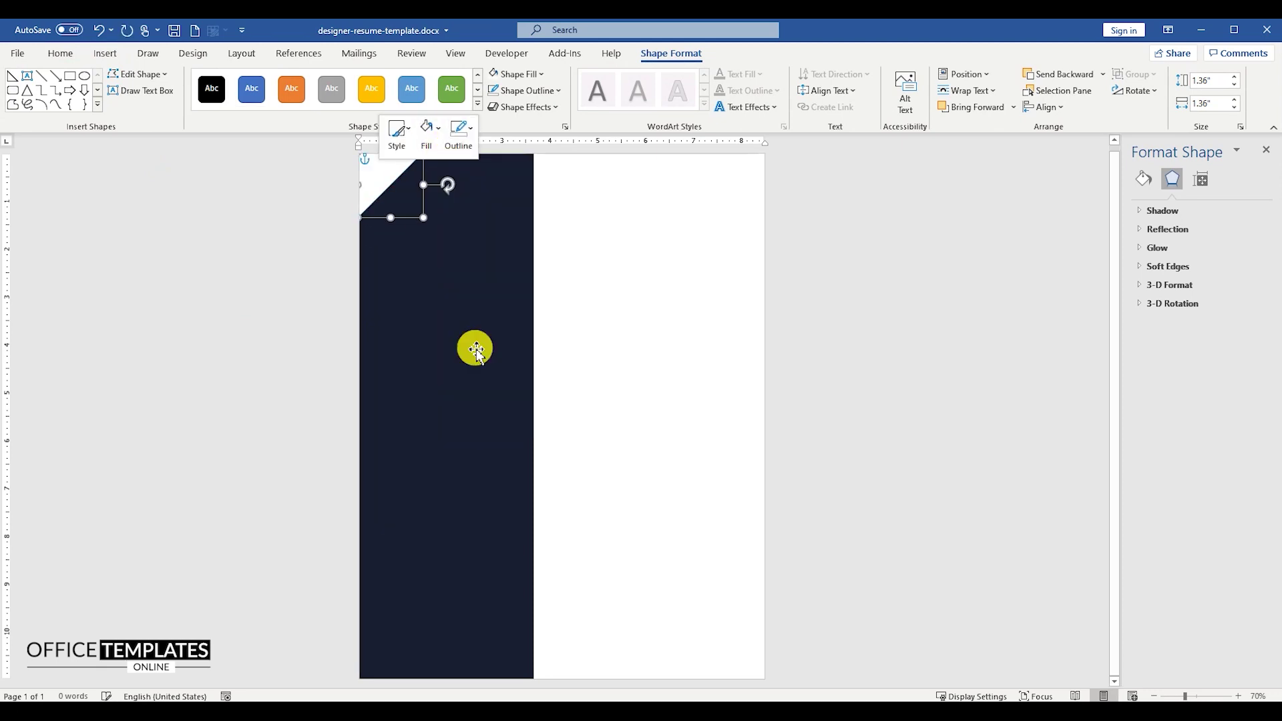
Copy the triangle, fill it dark navy, rotate it 180° and place it bottom-right.
left_click_drag(389, 174, 608, 384, "ctrl")
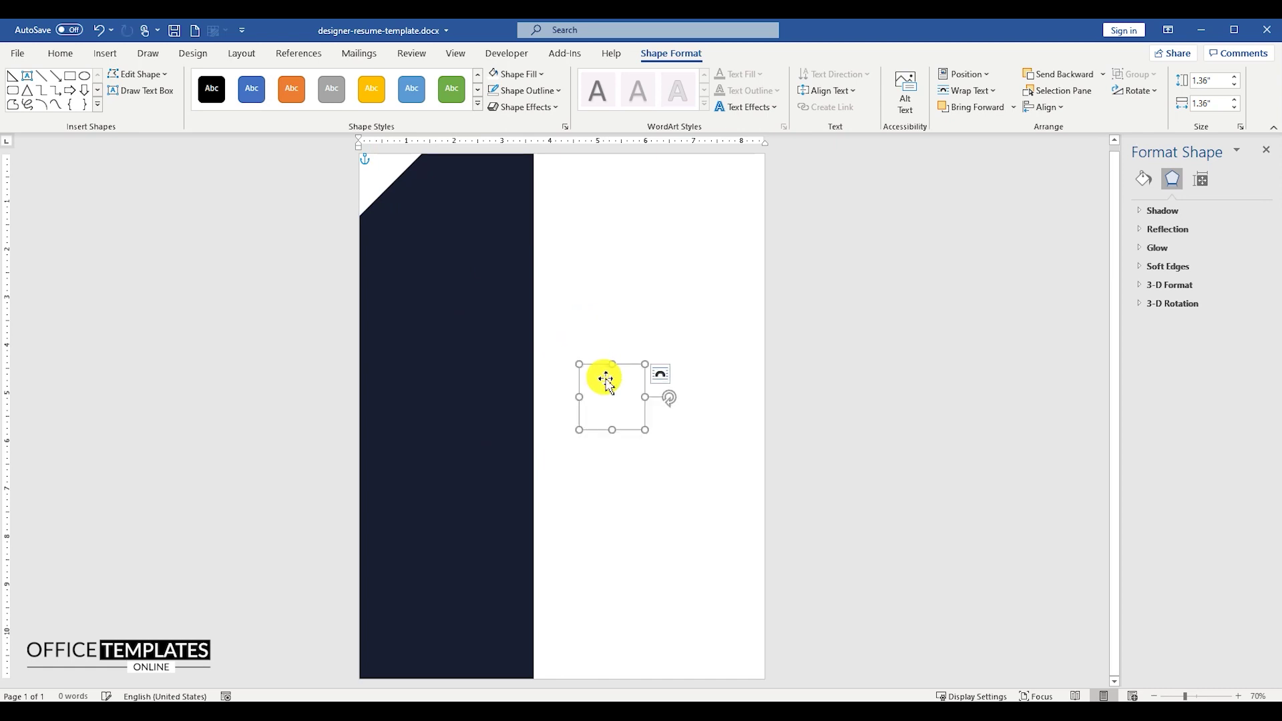
right_click(601, 371)
left_click(653, 342)
left_click(645, 529)
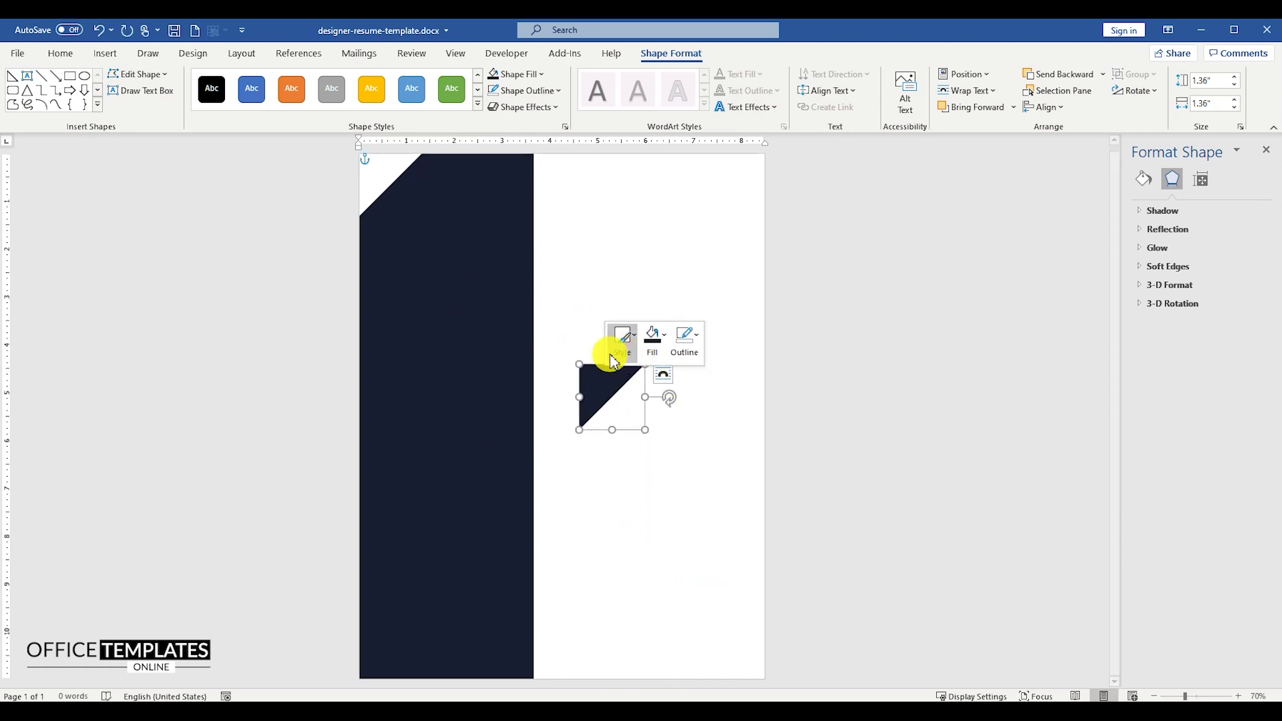
mouse_move(669, 400)
left_mouse_down()
mouse_move(565, 392)
mouse_move(602, 380)
left_mouse_up()
left_click_drag(639, 420, 751, 664)
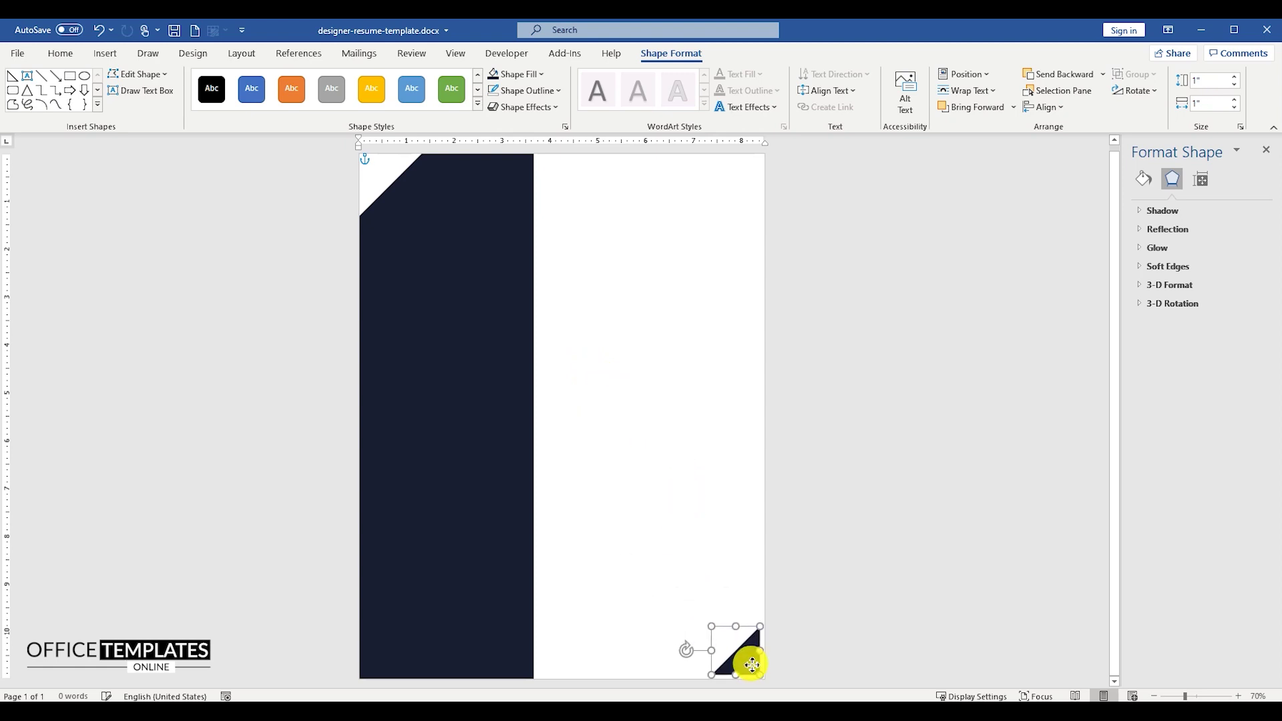
left_click(719, 577)
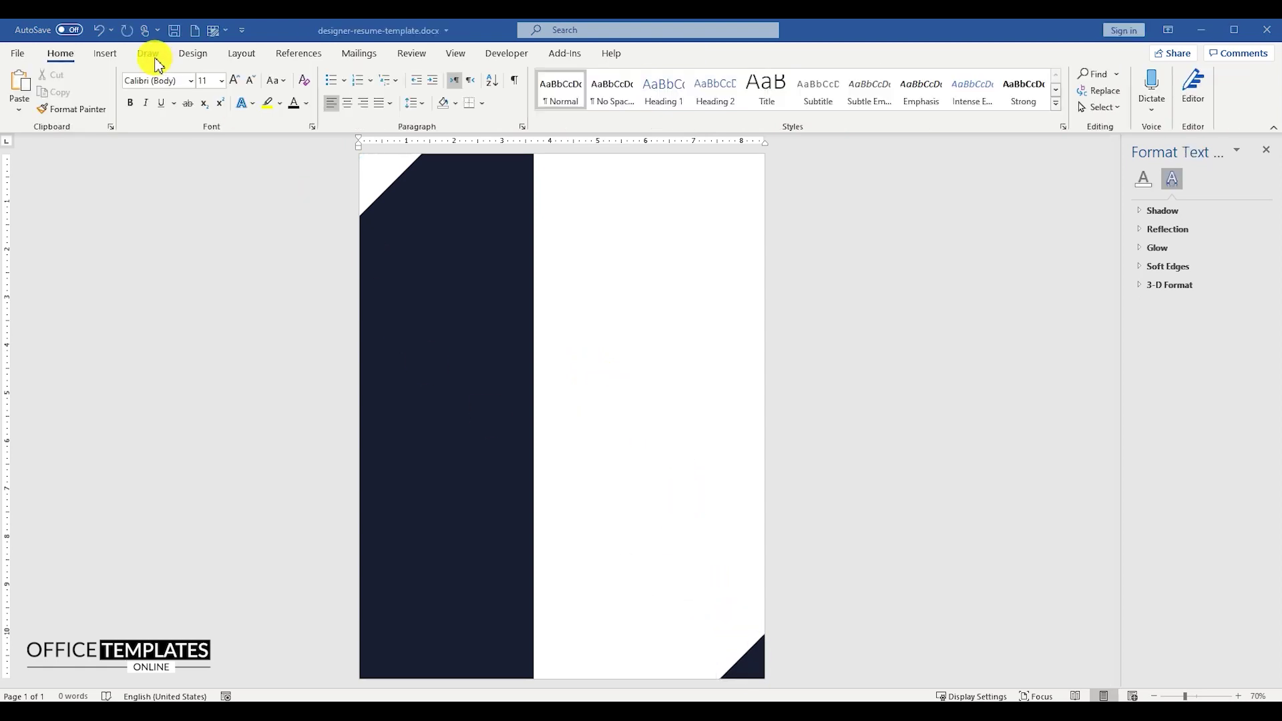
left_click(105, 53)
Insert the portrait photo from this device and set it to float freely over the page.
left_click(163, 92)
left_click(200, 148)
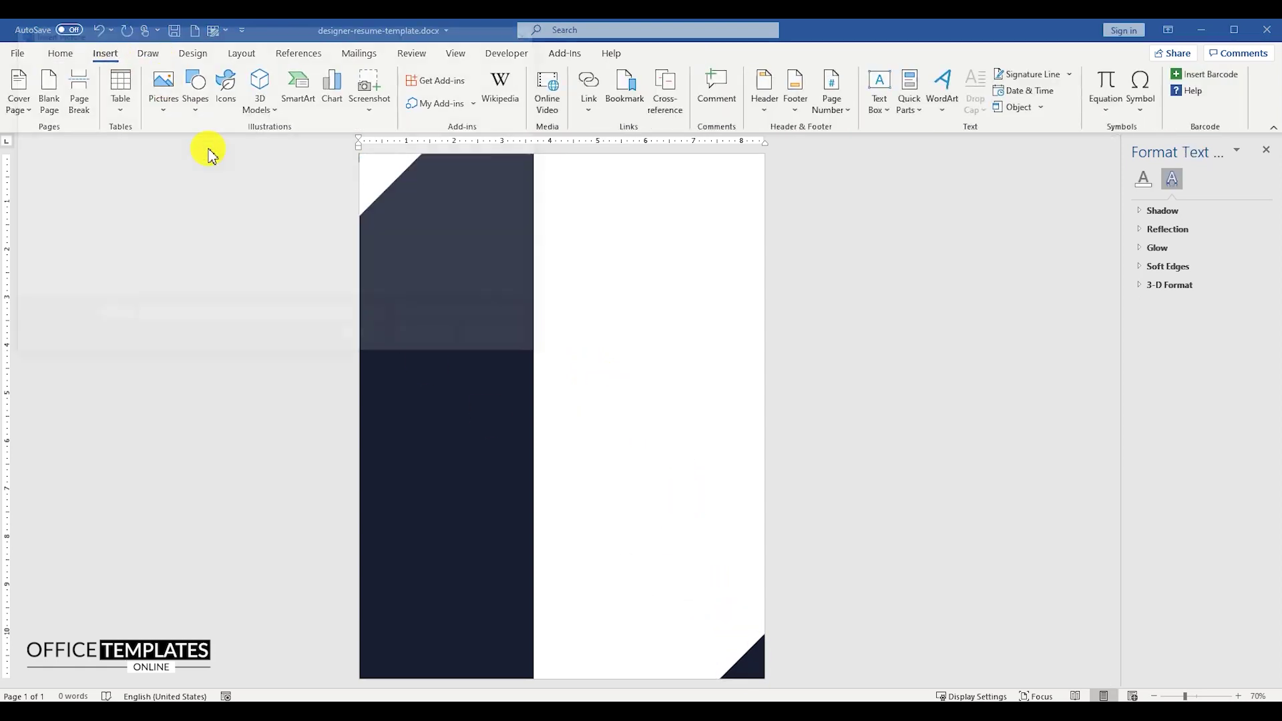
double_click(323, 139)
left_click(690, 163)
left_click(796, 298)
left_click_drag(581, 289, 652, 351)
Crop the photo to a 1:1 square, then to an octagon shape.
left_click(1115, 110)
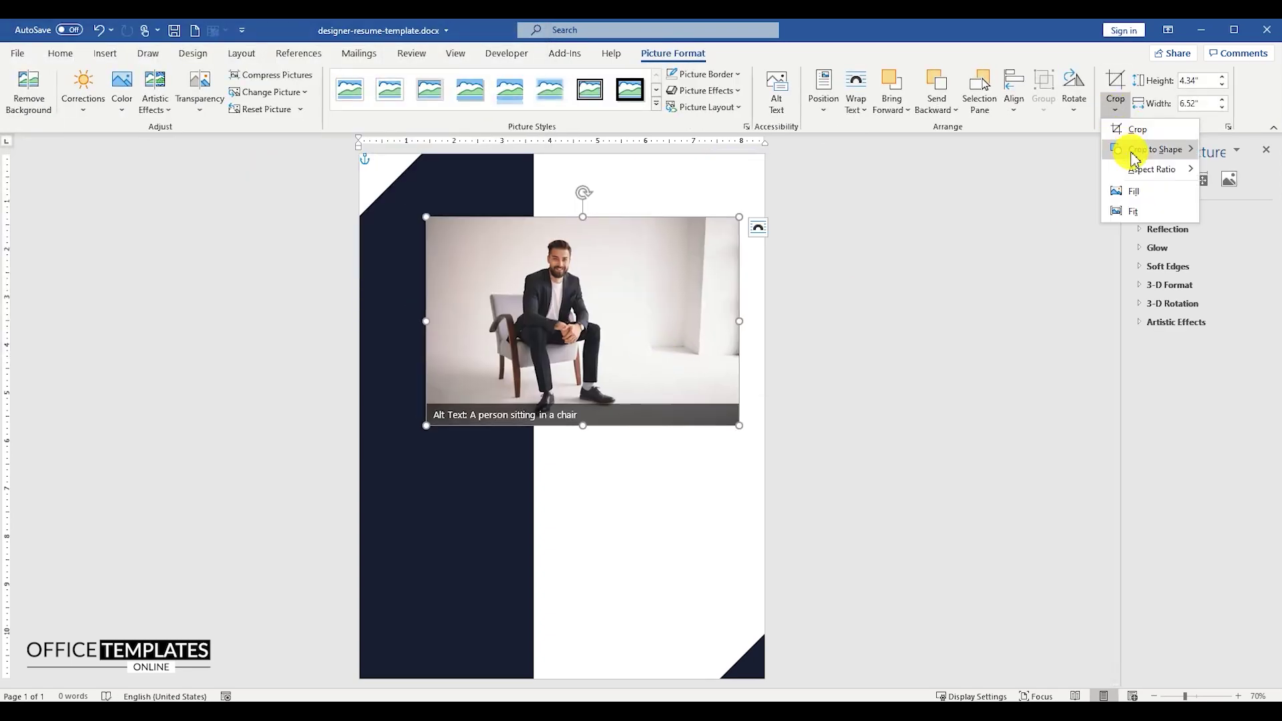
left_click(1230, 234)
left_click(1025, 277)
left_click(652, 314)
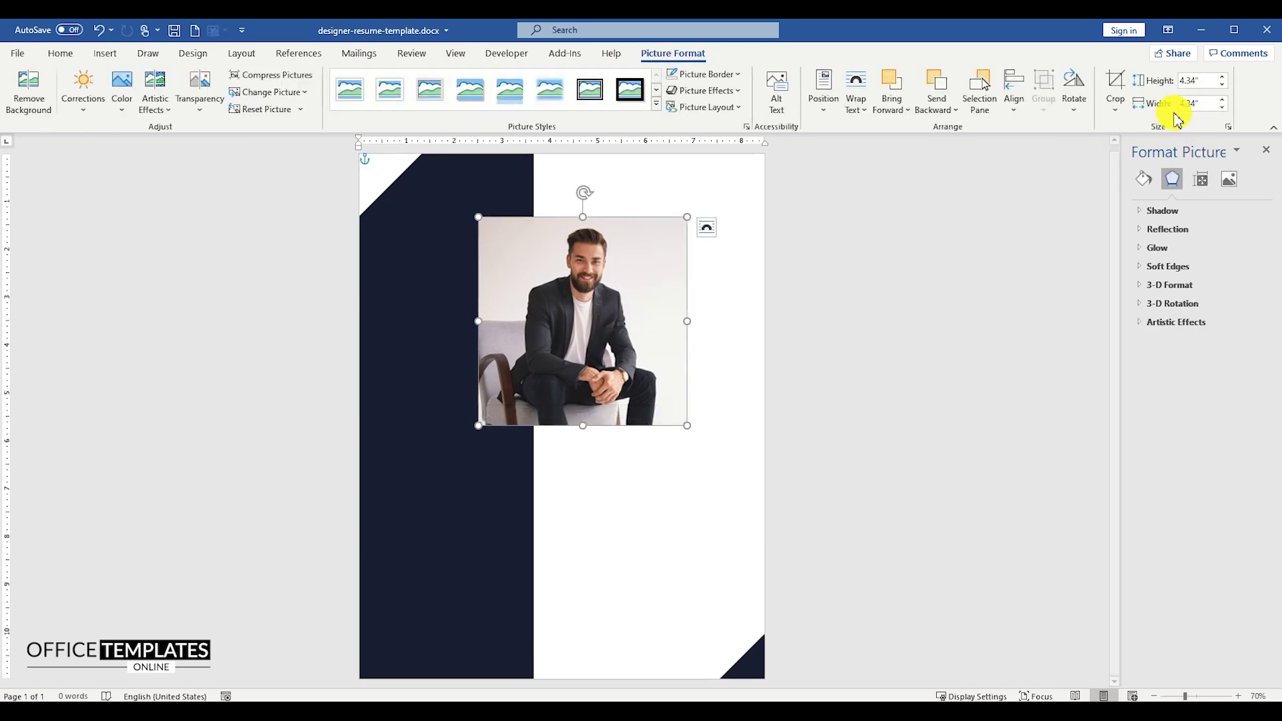
left_click(1115, 110)
left_click(1051, 208)
left_click(667, 460)
left_click(680, 412)
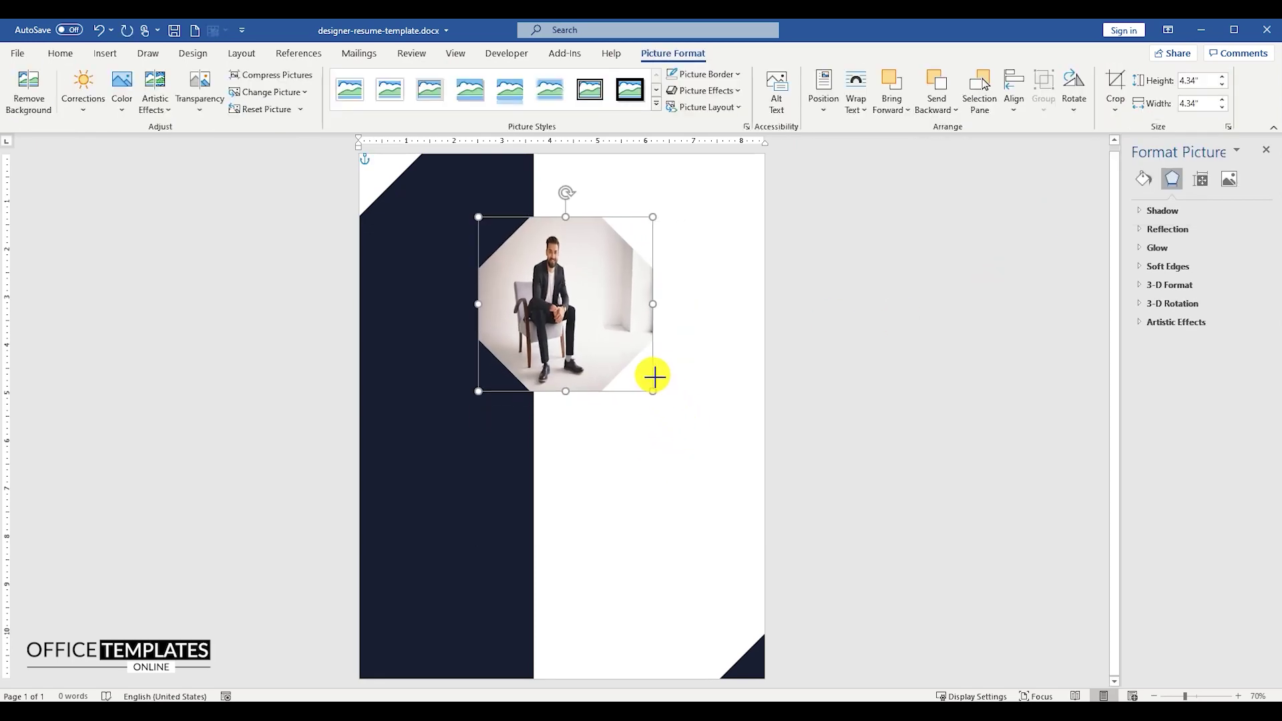
Resize the octagon photo to 2.1 inches square and move it to the sidebar's top.
left_click_drag(687, 425, 594, 333)
left_click_drag(543, 291, 520, 252)
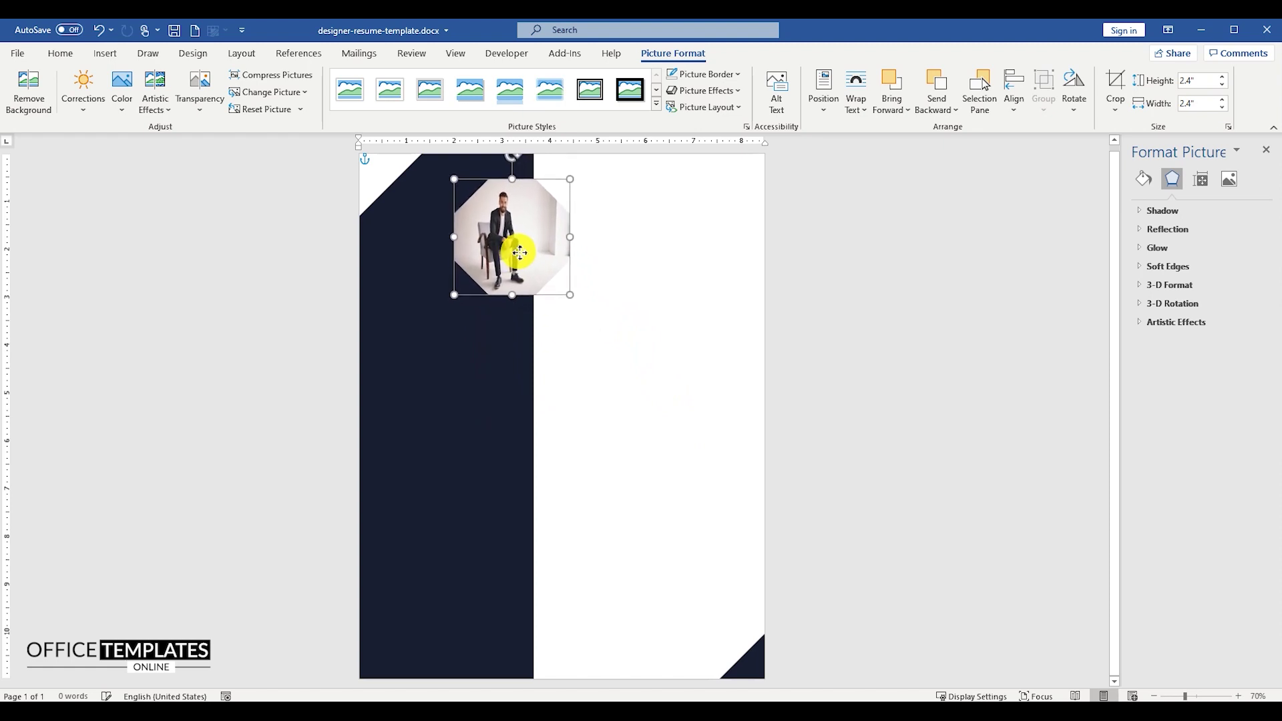
left_click_drag(572, 294, 542, 255)
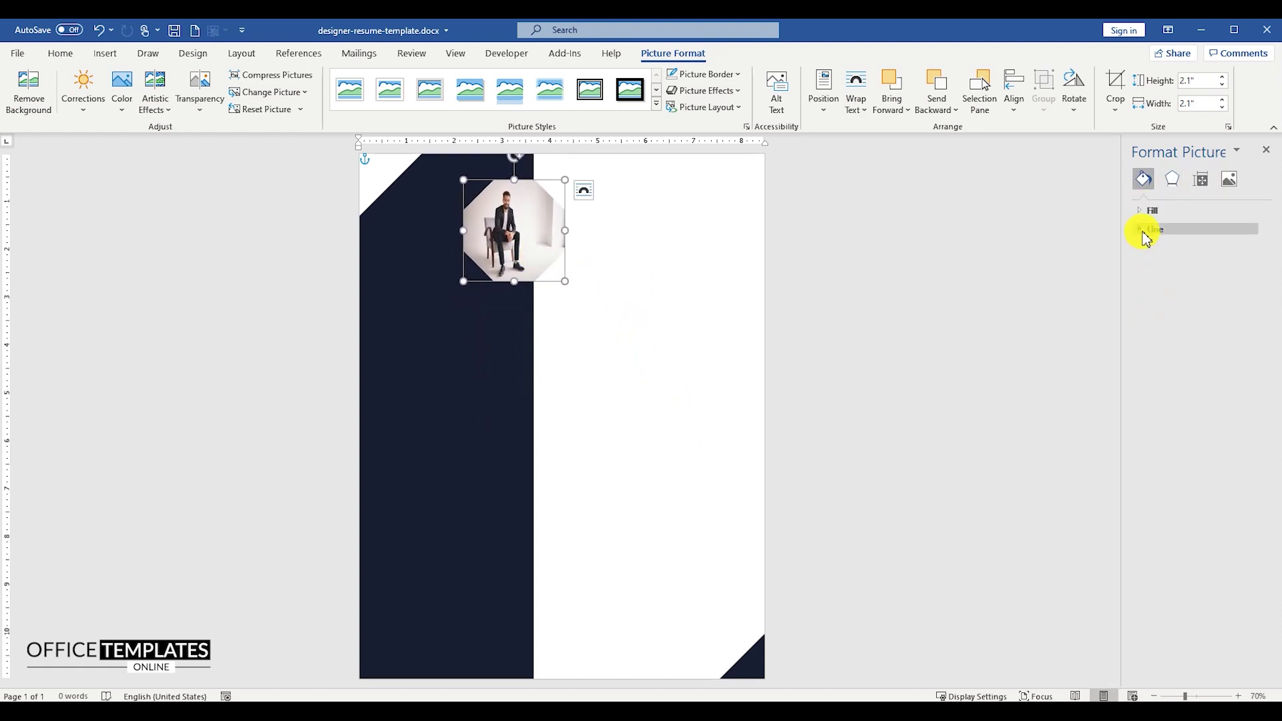
left_click(1165, 280)
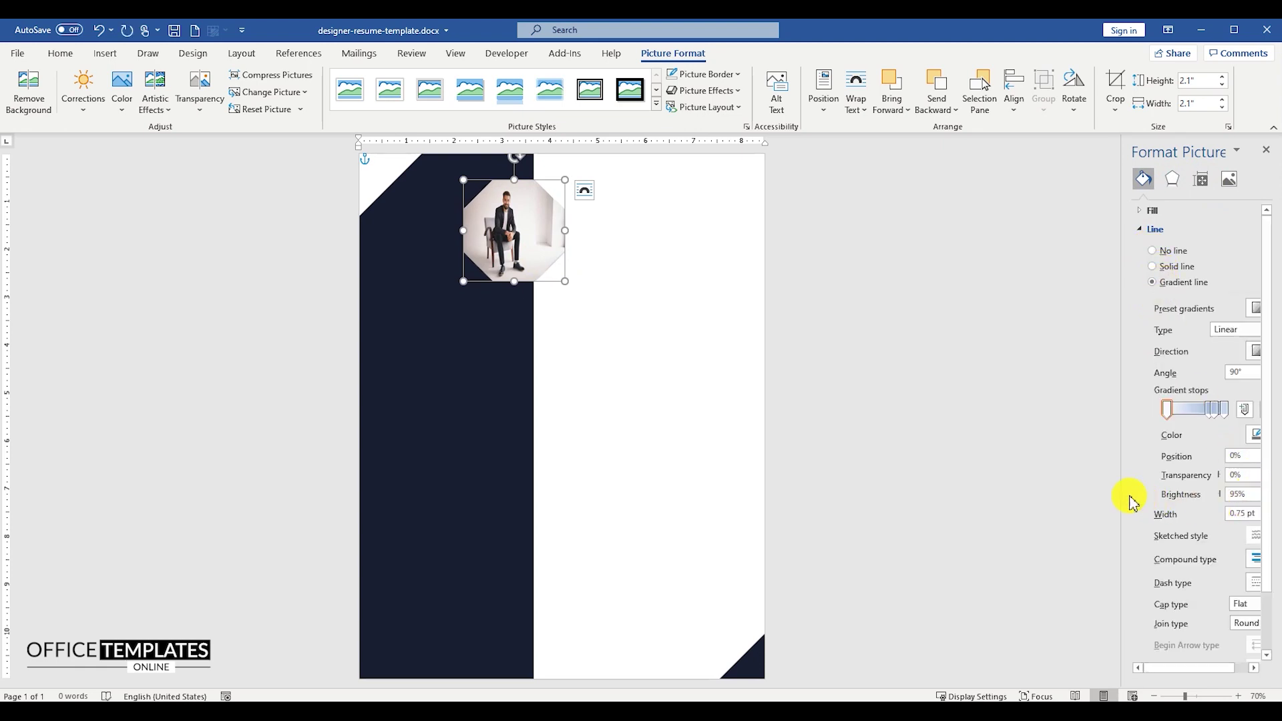
Make both gradient stops of the photo's 4 pt gradient border black.
left_click_drag(1122, 499, 1092, 494)
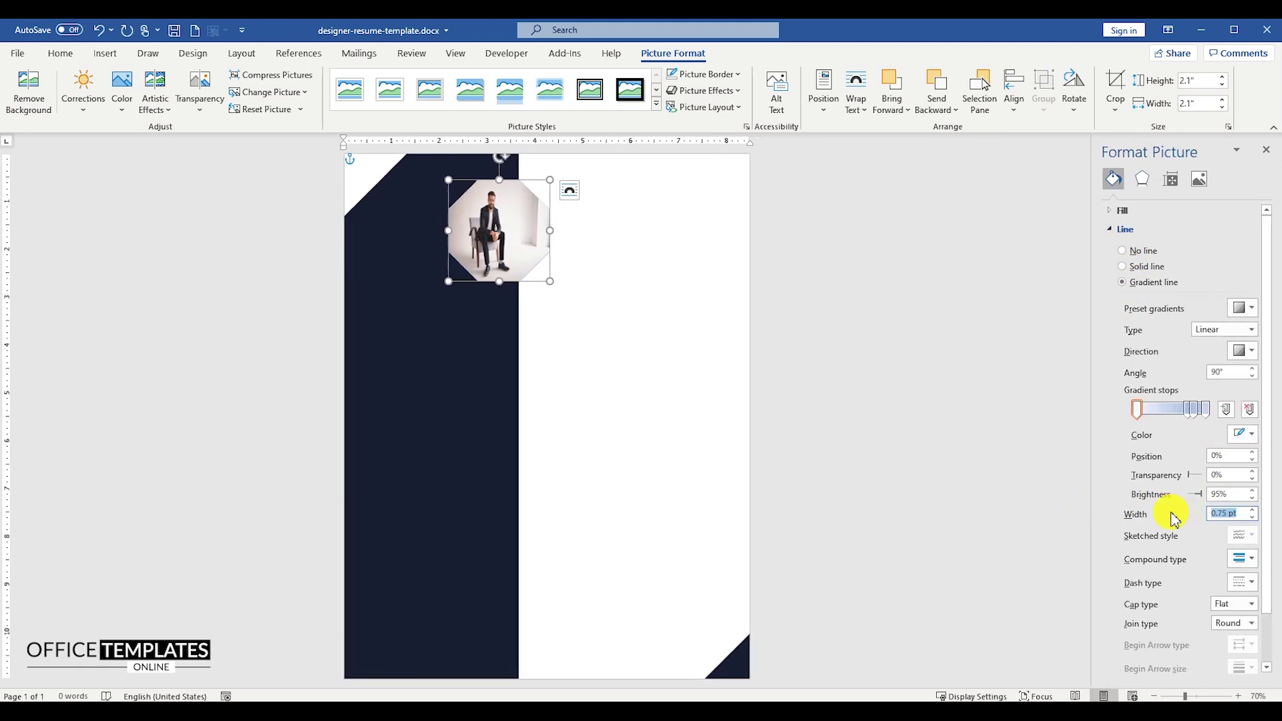
type("4")
left_click(1242, 434)
left_click(1188, 446)
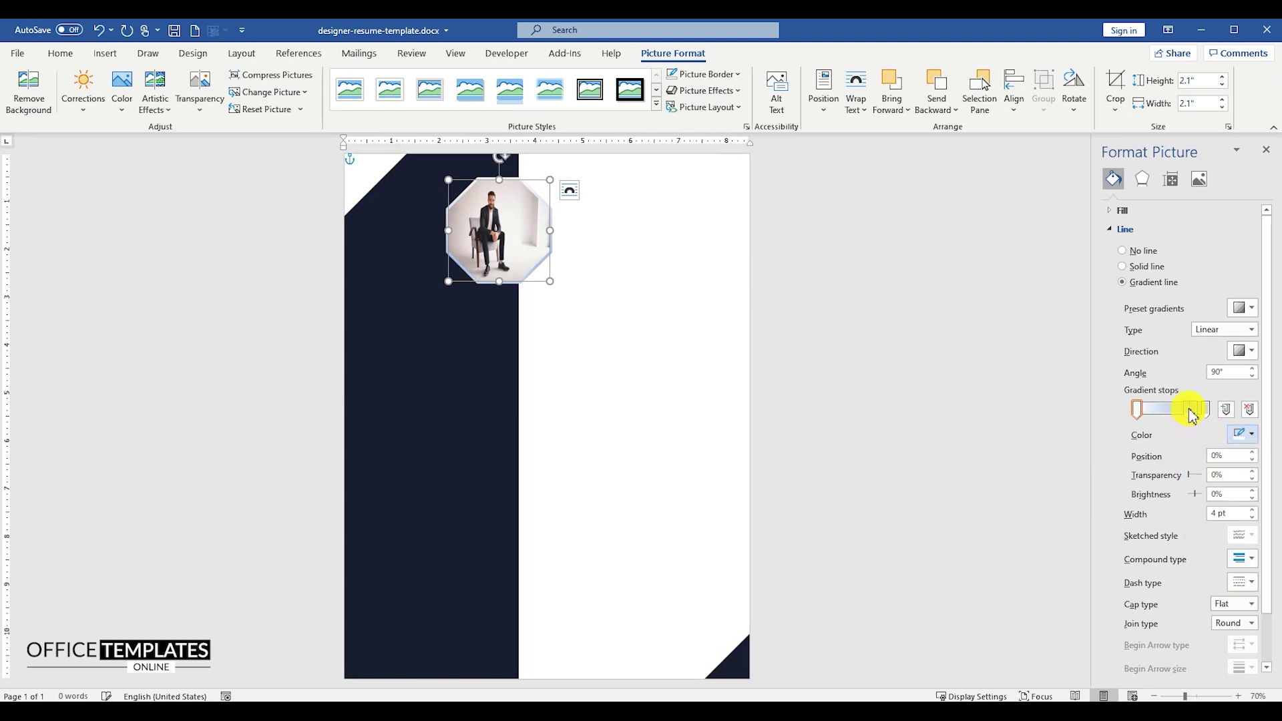
left_click(1242, 434)
left_click(1195, 615)
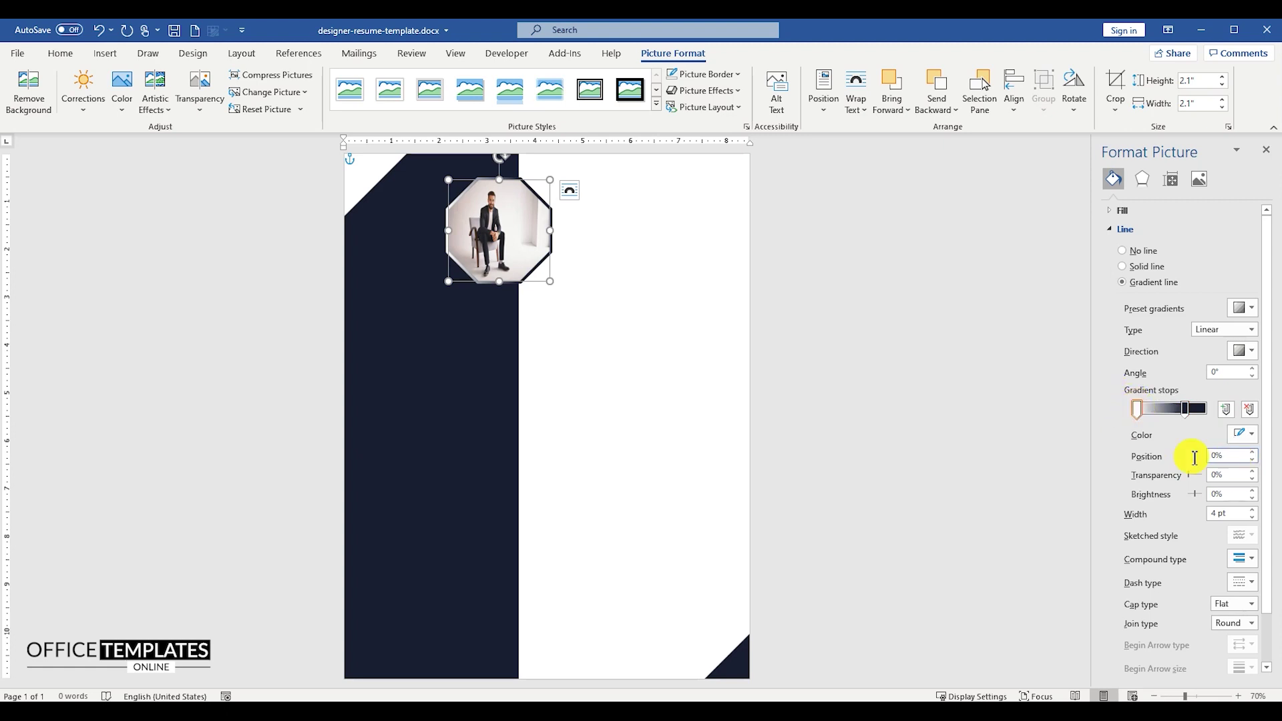
Adjust the octagon photo's crop framing.
left_click(509, 240)
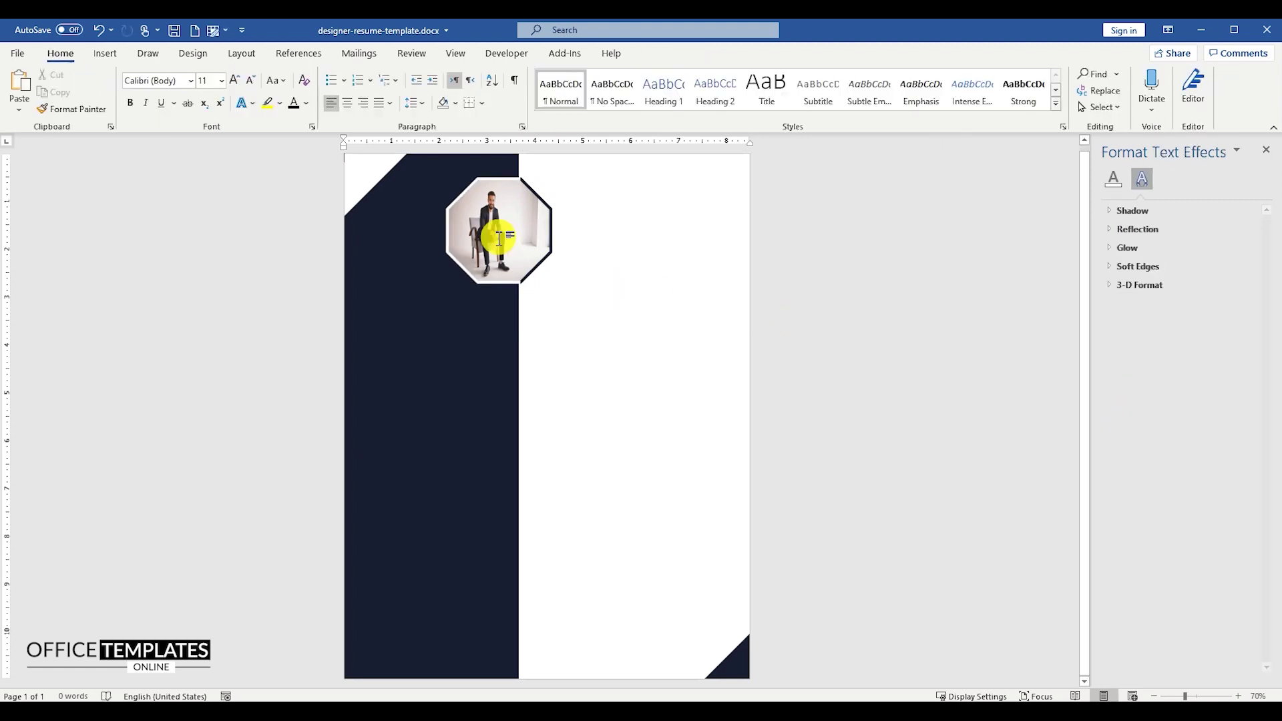
left_click(498, 239)
left_click(1119, 110)
left_click(1126, 128)
left_click_drag(646, 337, 651, 332)
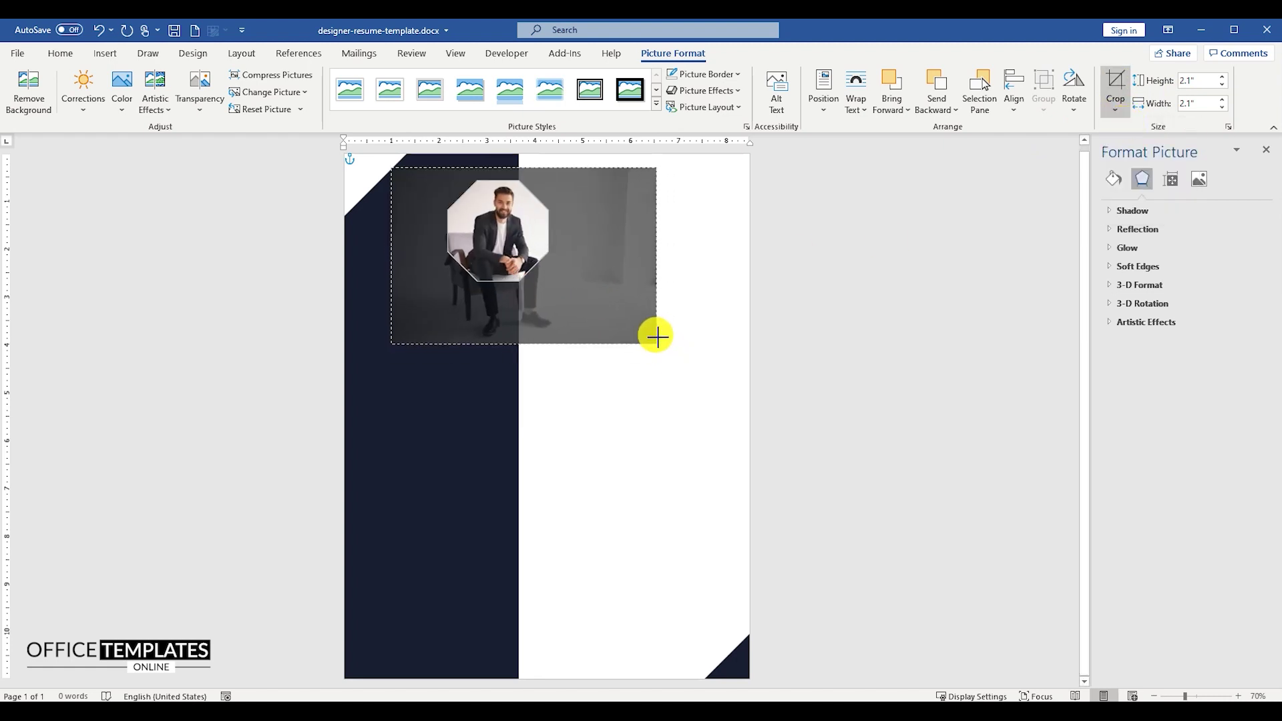
left_click(667, 401)
left_click(105, 53)
left_click(195, 91)
left_click(195, 246)
Draw a text box right of the photo with the candidate's name at 39 pt.
mouse_move(563, 193)
left_mouse_down()
mouse_move(704, 234)
mouse_move(728, 227)
left_mouse_up()
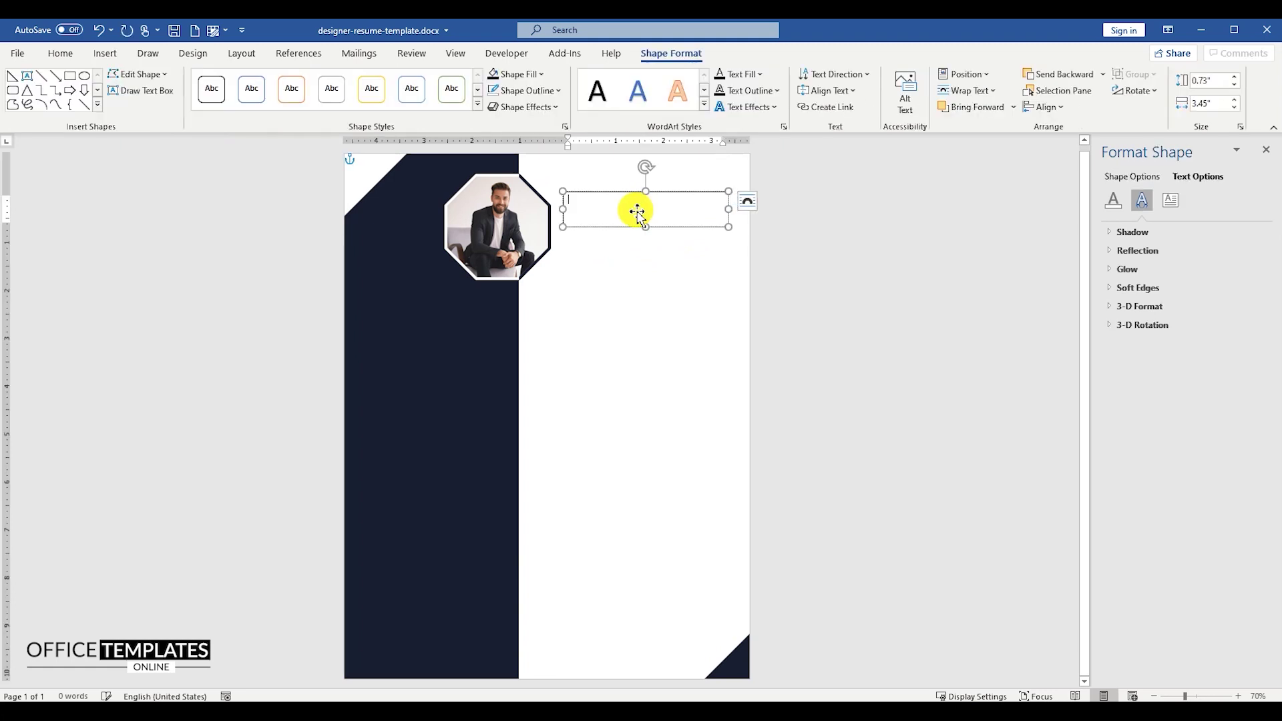
type("STEVE SMITH")
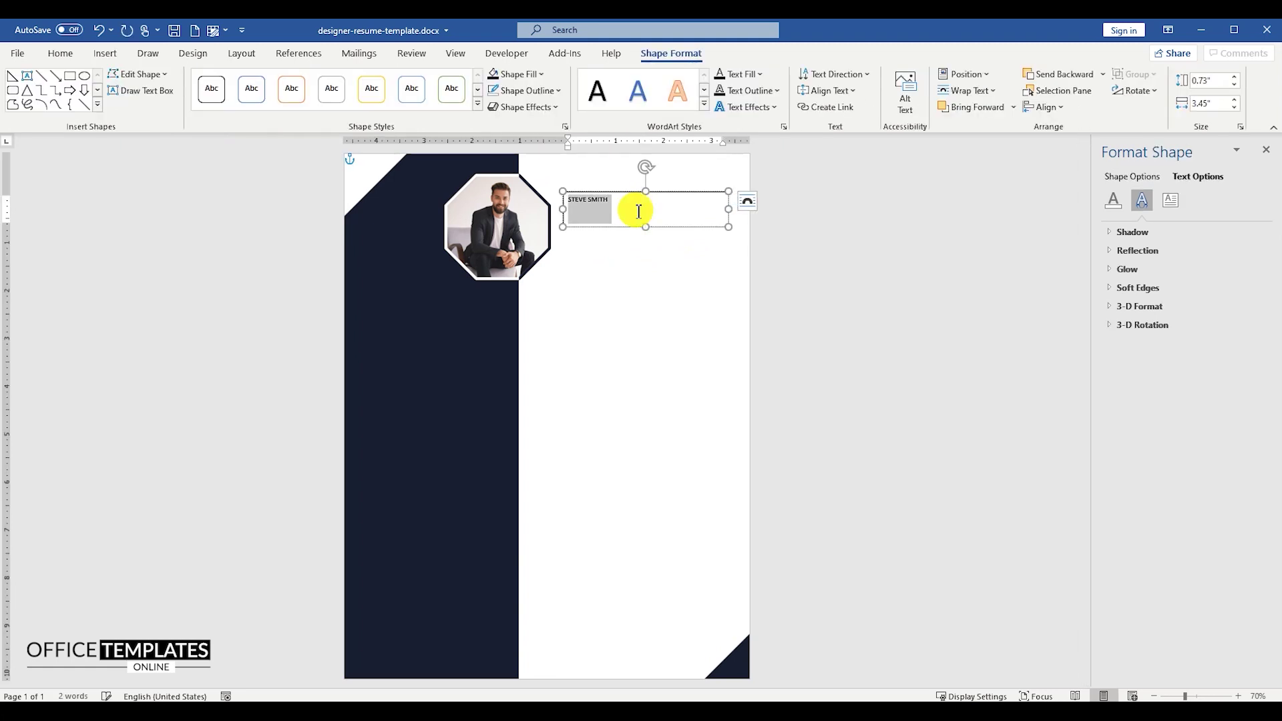
left_click(60, 53)
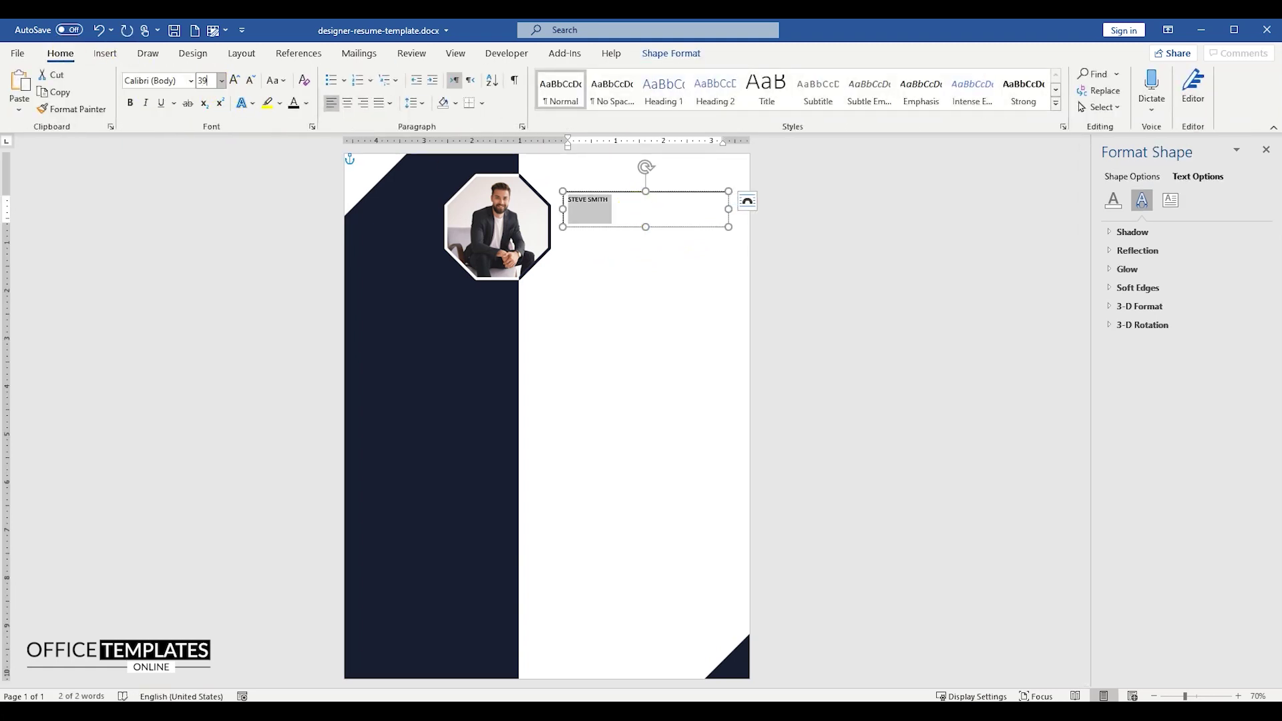
key("Return")
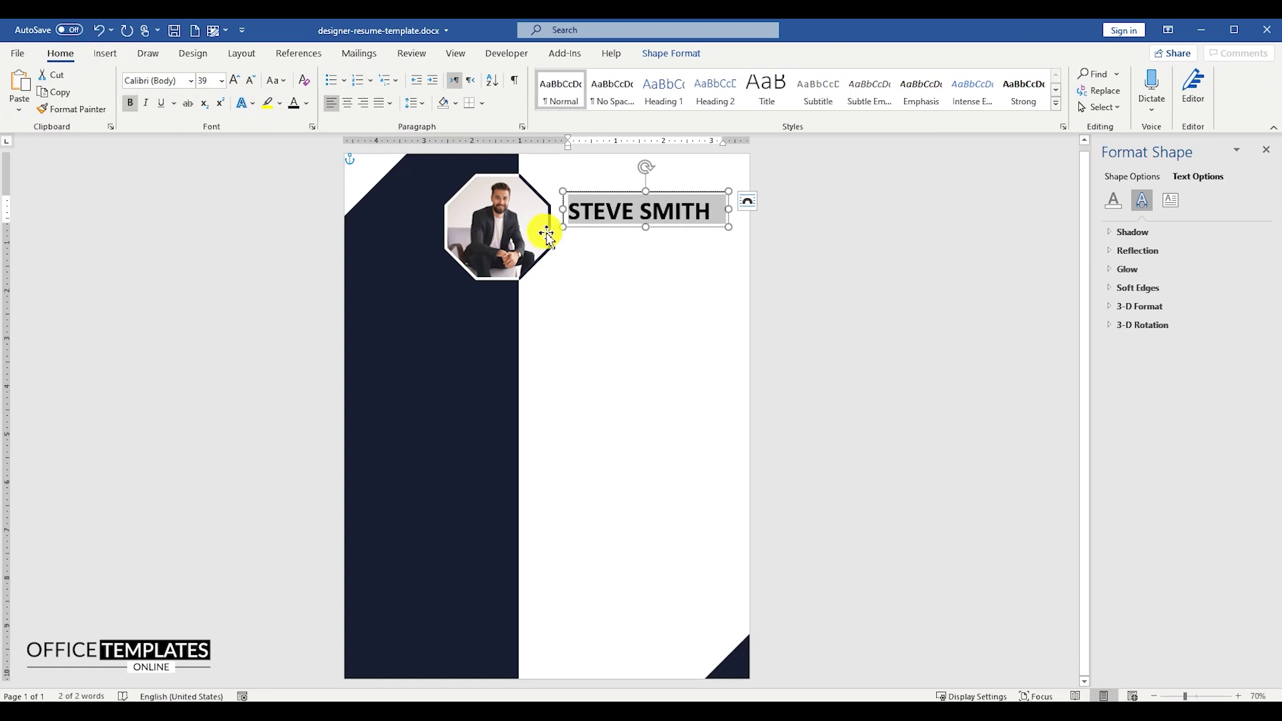
Remove the outline from the name text box.
left_click(635, 209)
right_click(652, 194)
left_click(693, 151)
left_click(726, 163)
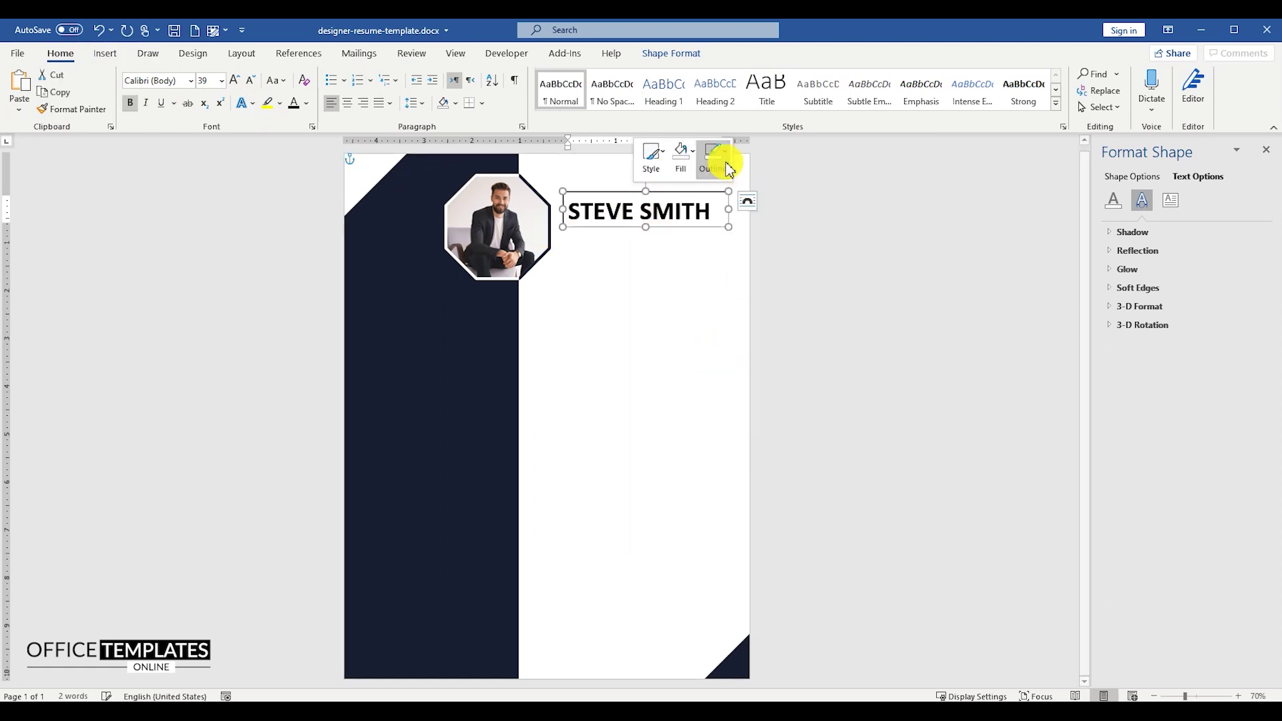
left_click(738, 367)
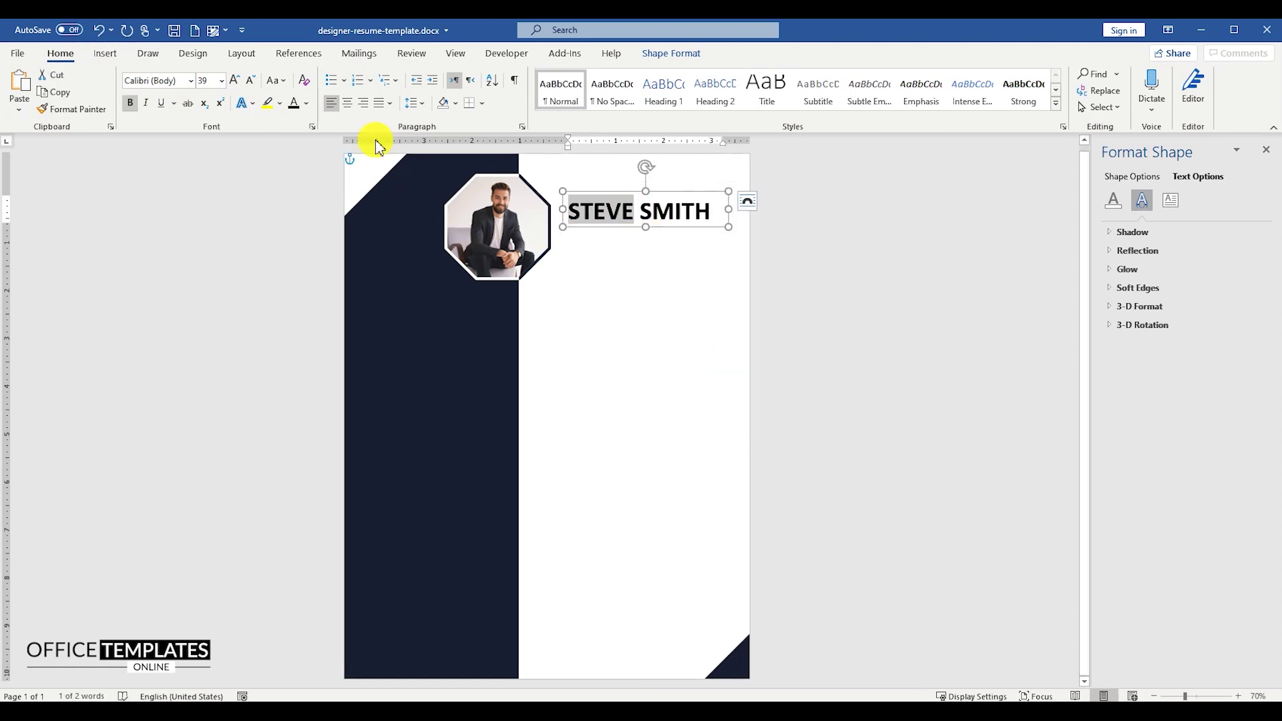
Colour the surname teal from Recent Colors, then duplicate the name box below.
left_click(306, 103)
left_click(453, 277)
double_click(671, 213)
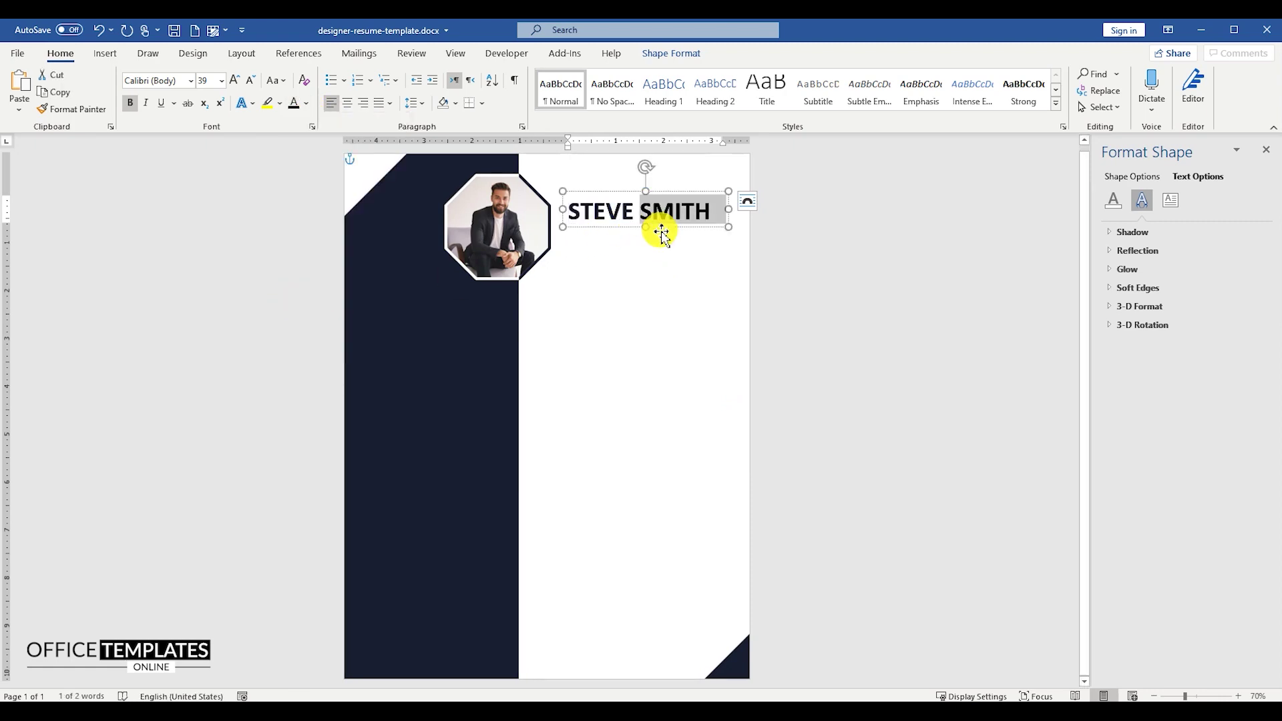
left_click(306, 103)
left_click(298, 297)
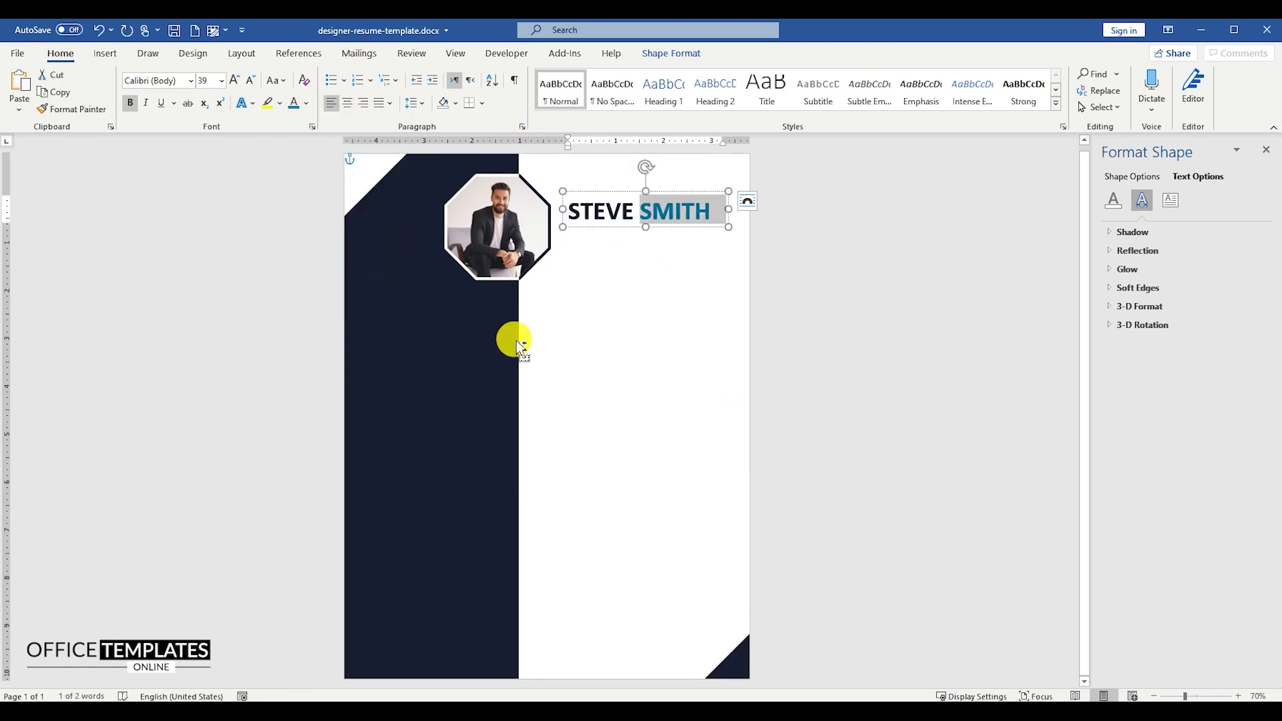
left_click_drag(670, 230, 665, 248)
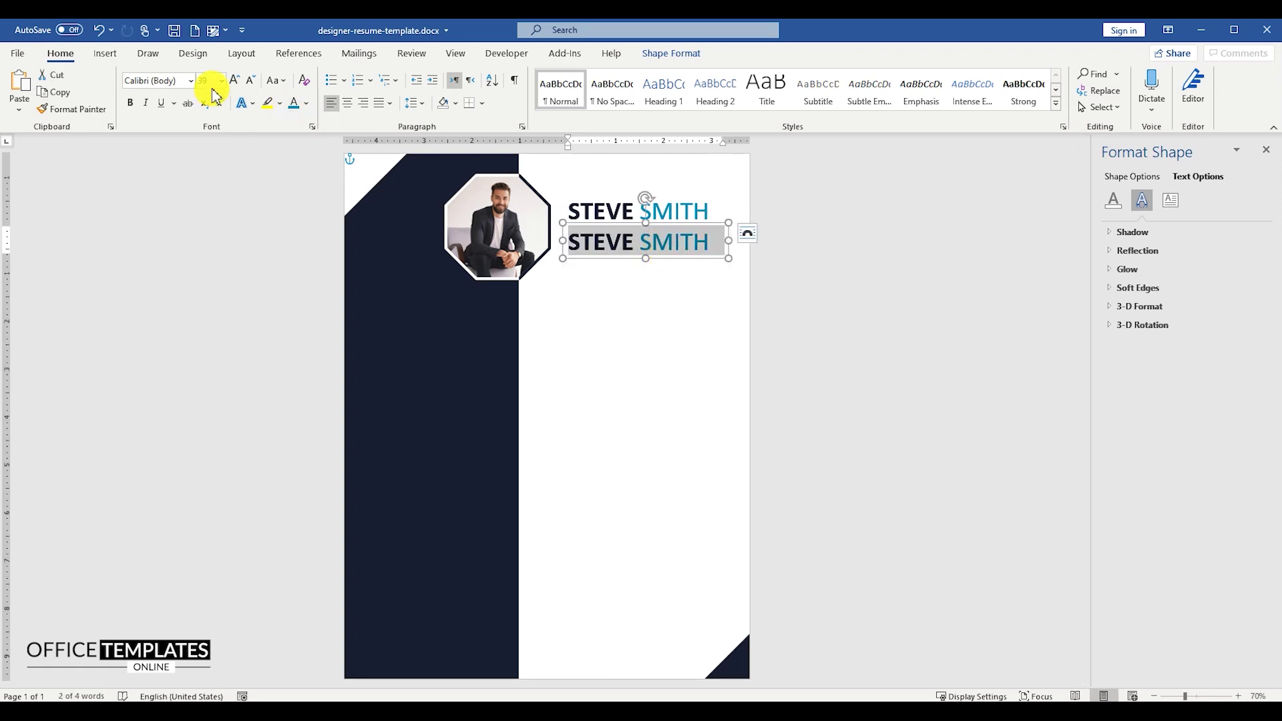
Replace the copy's text with 'Professional Designer' at 17 pt, unbolded and centred.
key("Return")
left_click(310, 104)
left_click(301, 278)
left_click(618, 243)
key("ctrl+b")
type("Professional Designer")
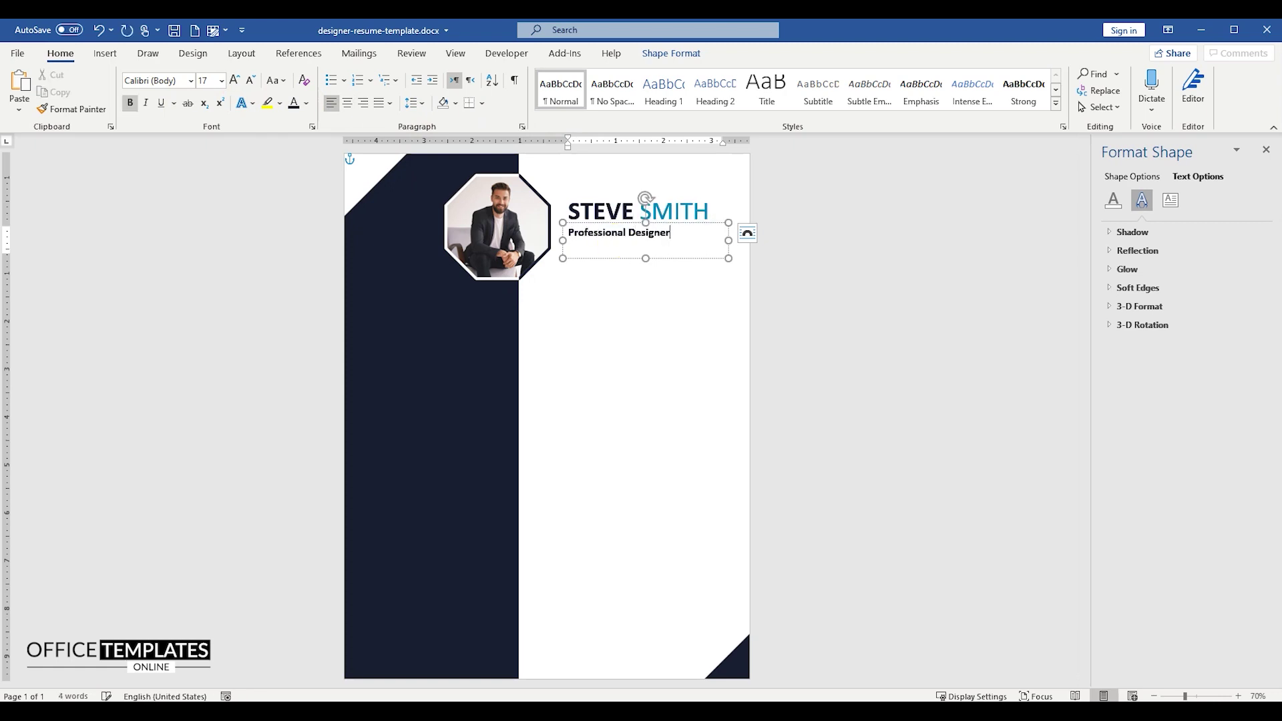
triple_click(615, 242)
key("ctrl+b")
left_click(347, 102)
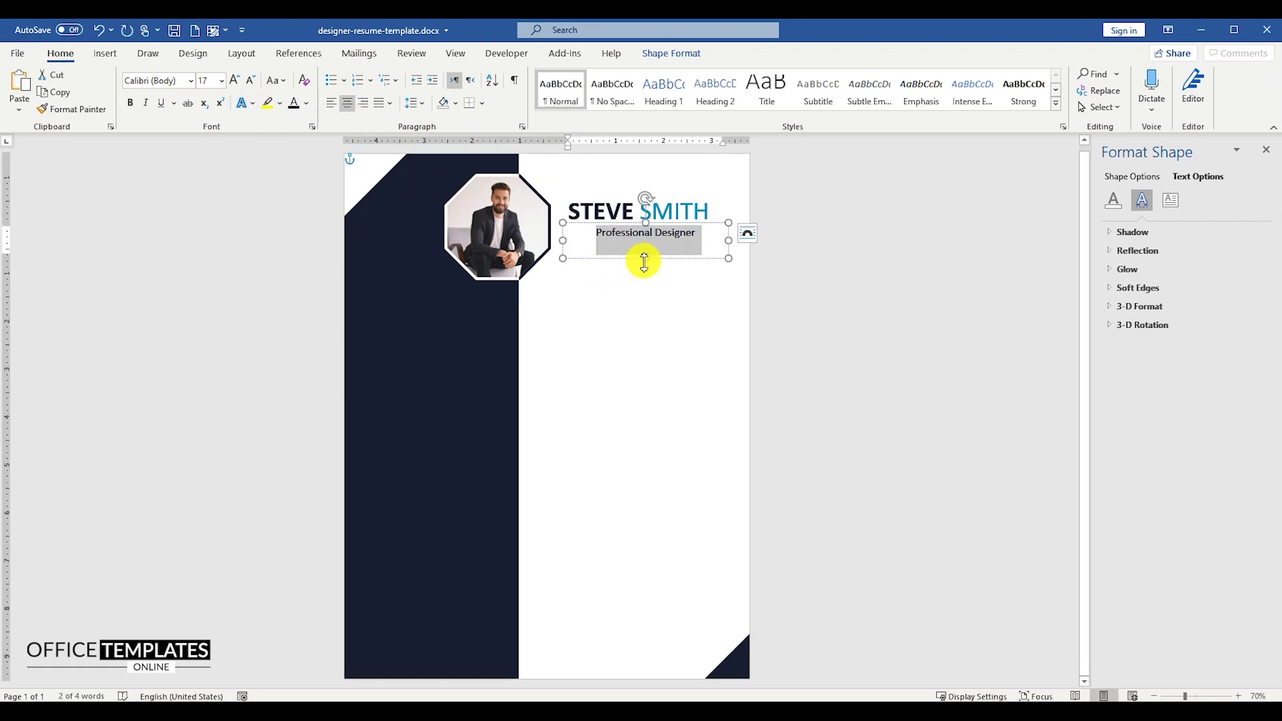
Centre the name and subtitle boxes on each other, centre the name text, and save.
left_click_drag(643, 263, 647, 244)
left_click(729, 209, "shift")
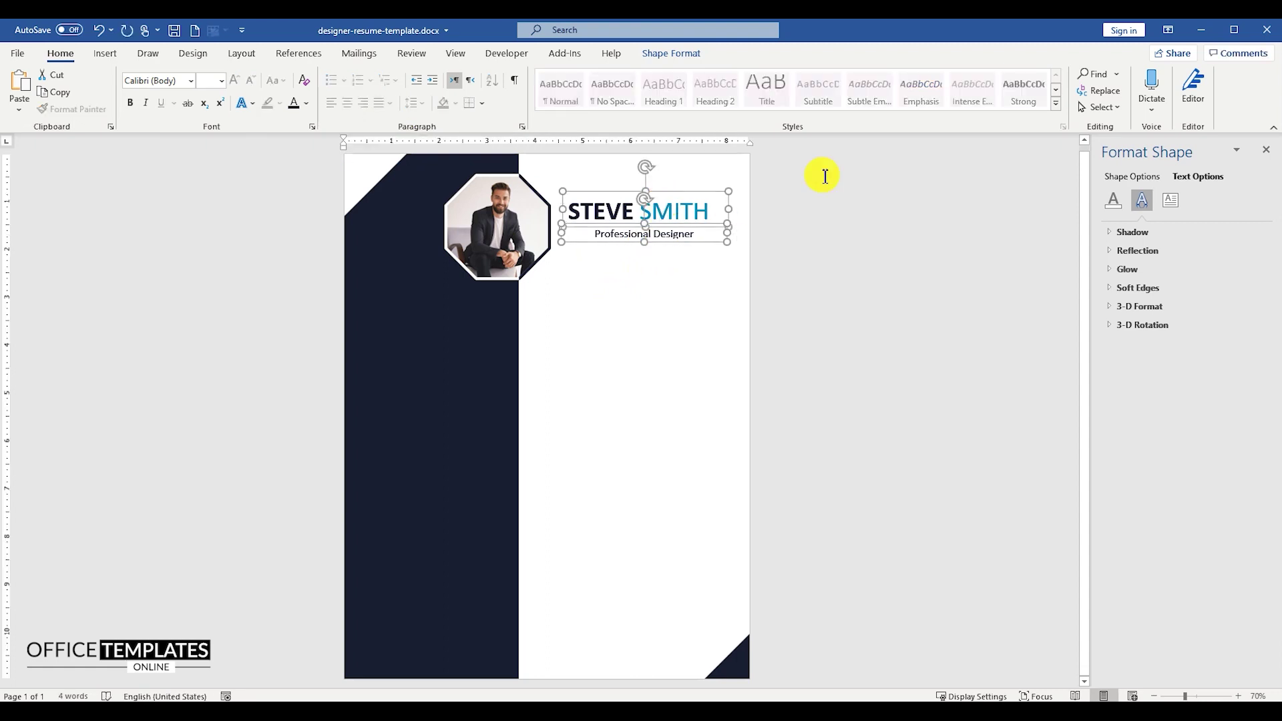
left_click(671, 53)
left_click(1063, 109)
left_click(1081, 149)
left_click(658, 208)
key("ctrl+s")
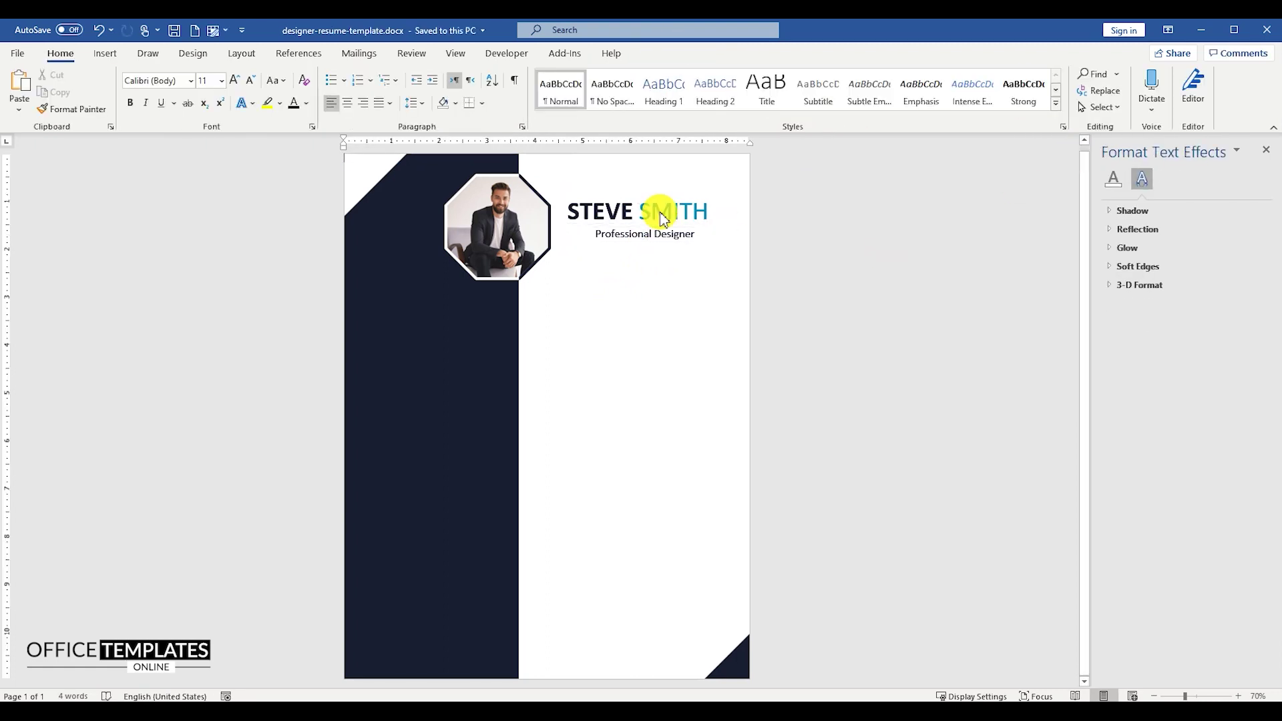
triple_click(658, 208)
left_click(345, 104)
Set the subtitle box's left and bottom internal margins to 0.
triple_click(661, 235)
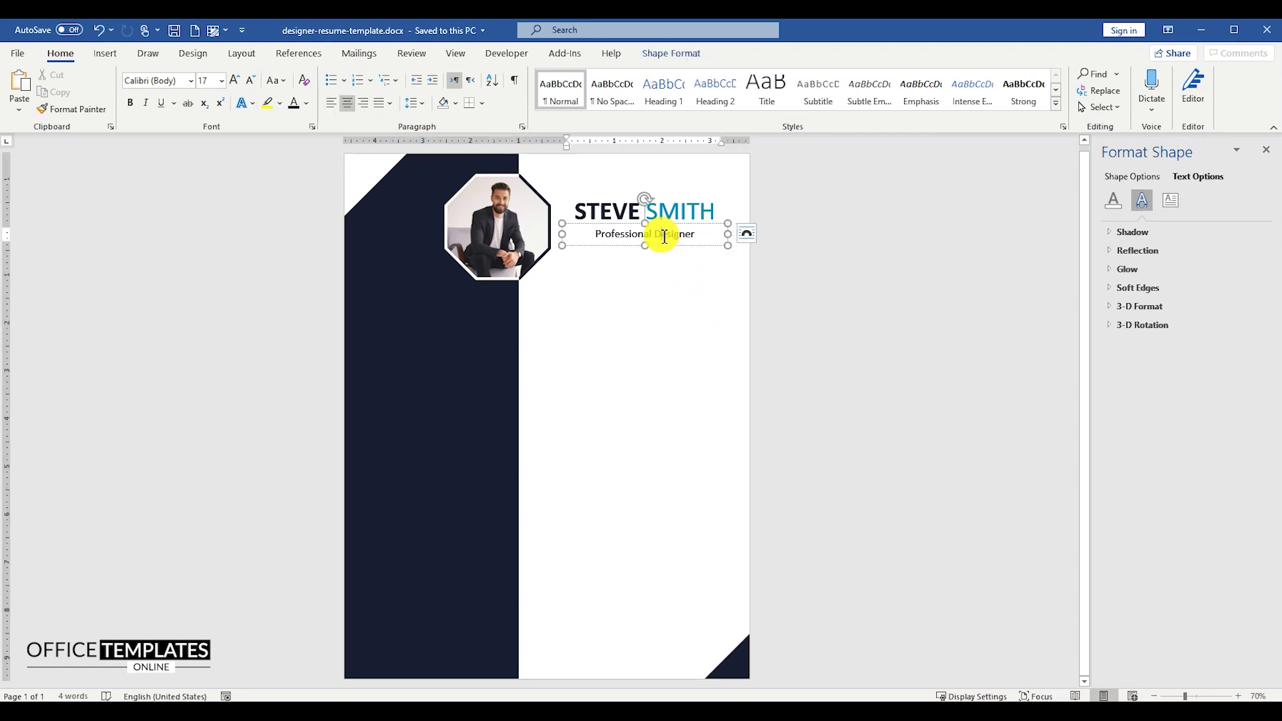
left_click(1170, 200)
left_click(1260, 331)
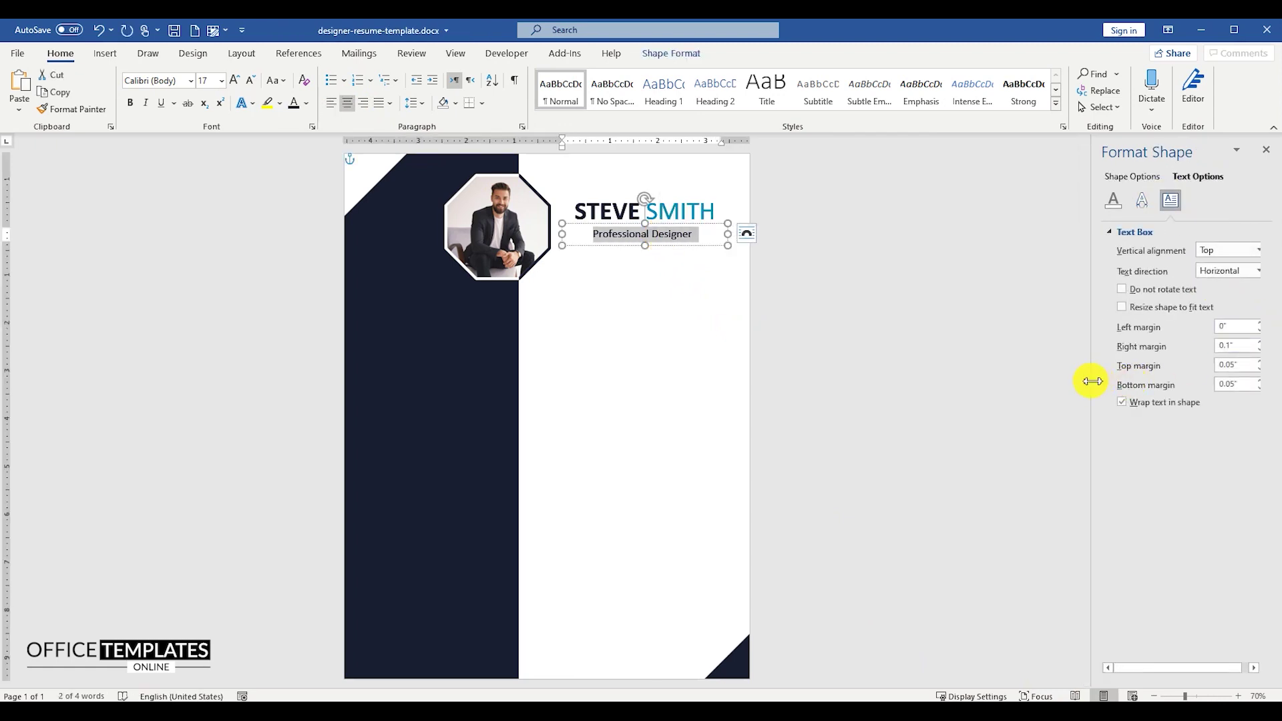
left_click_drag(1091, 375, 1070, 378)
left_click(1252, 387)
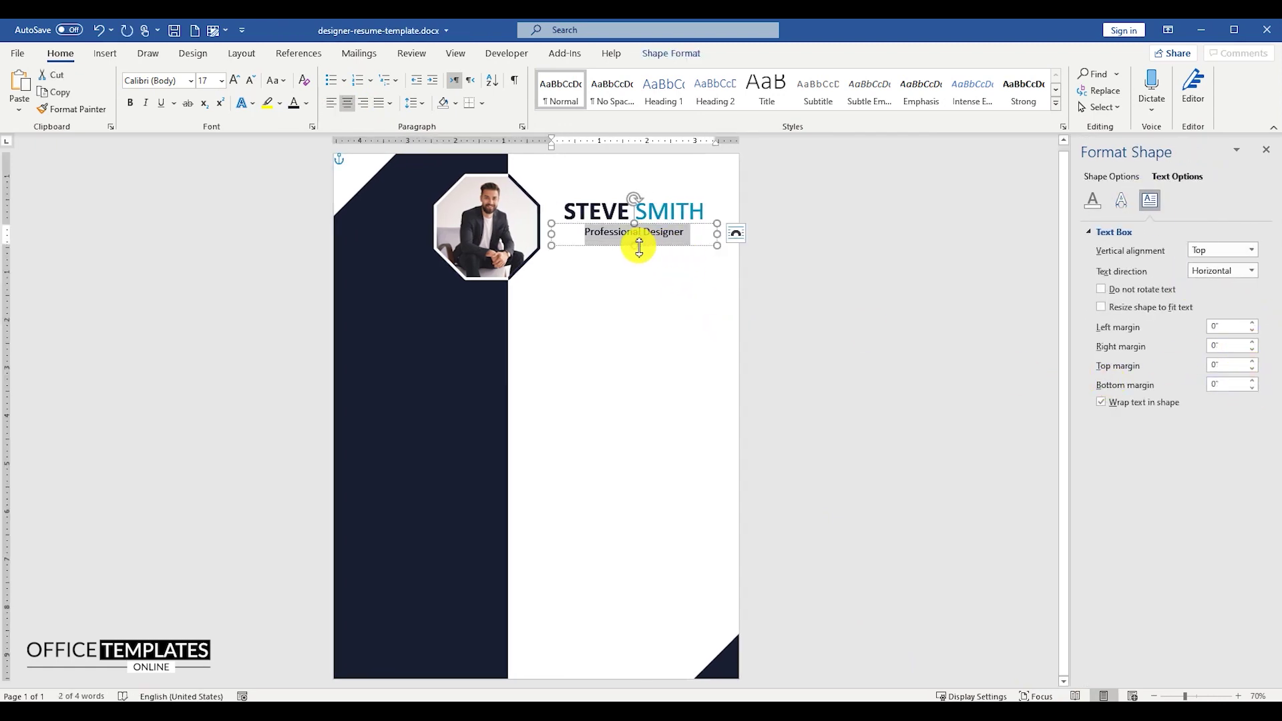
Remove the space after the subtitle paragraph and open the detailed paragraph spacing.
triple_click(634, 233)
left_click(410, 102)
left_click(444, 284)
left_click(410, 102)
left_click(468, 242)
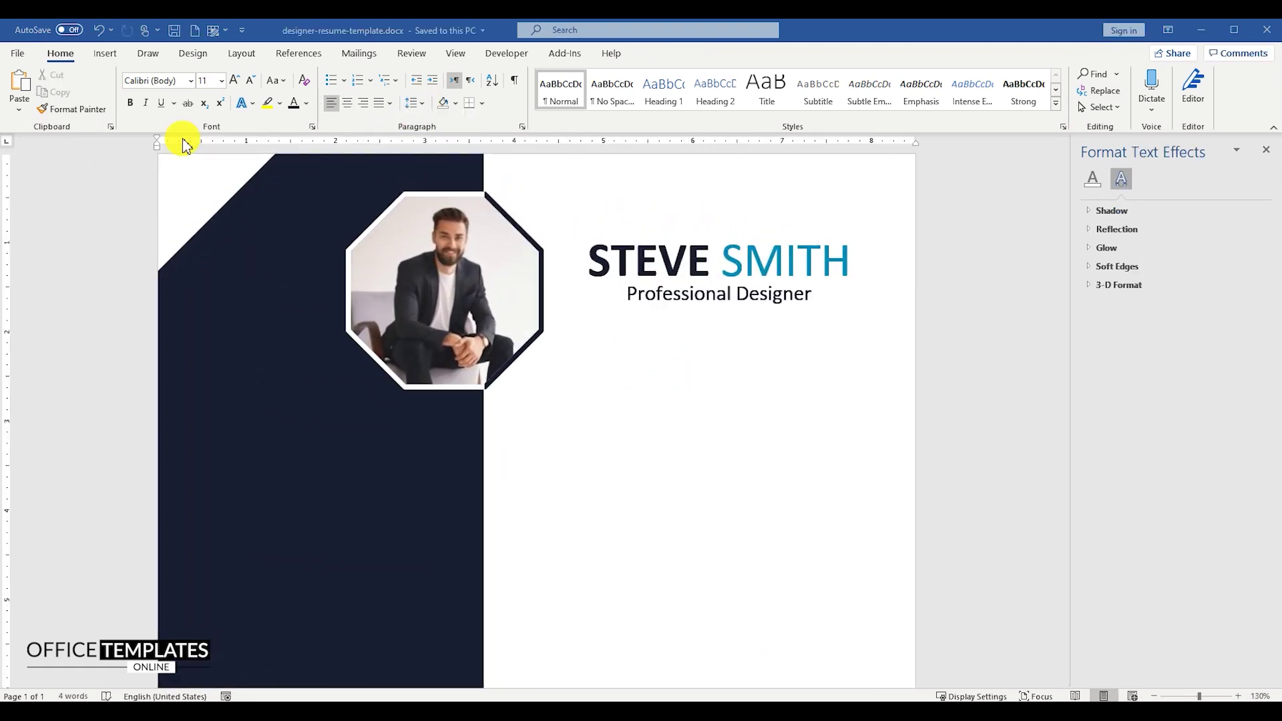
Draw a thin white bar with no outline on the navy sidebar.
left_click(194, 106)
left_click(220, 148)
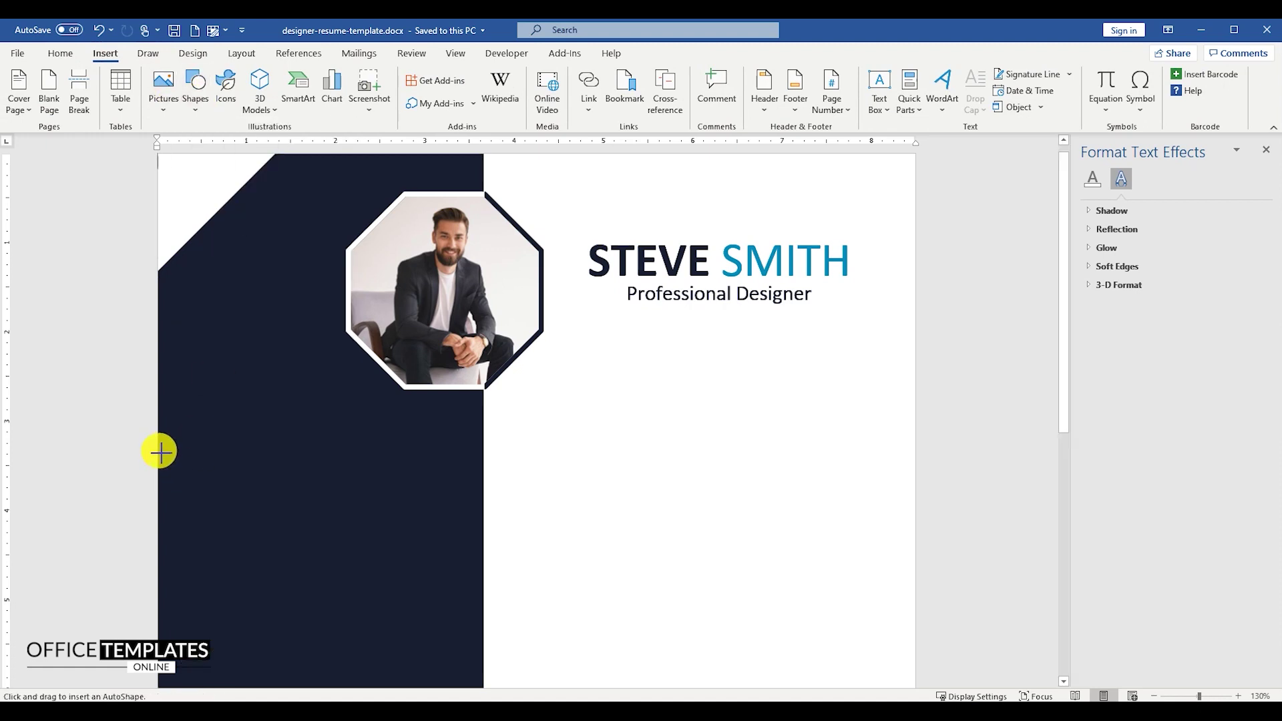
left_click_drag(182, 462, 215, 471)
right_click(193, 460)
left_click(248, 480)
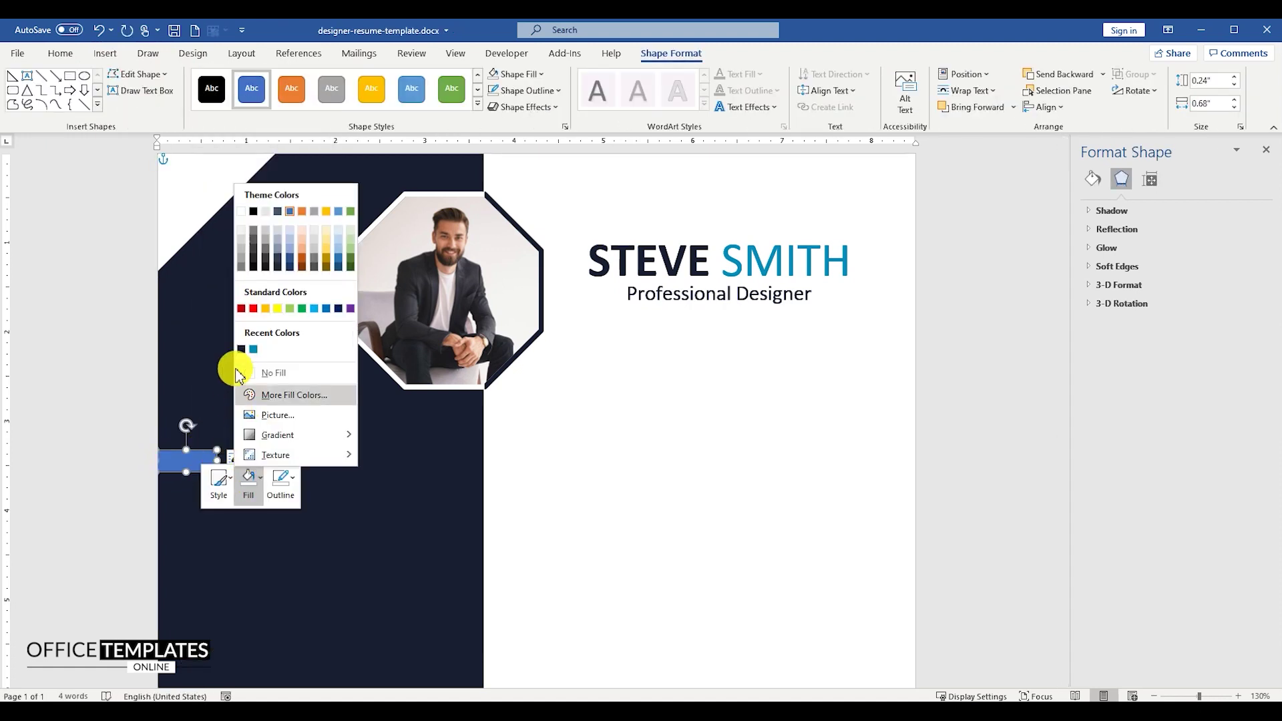
left_click(239, 212)
left_click(280, 479)
left_click(309, 366)
Copy the bar further right and start editing the copy's points.
left_click_drag(187, 461, 342, 456)
right_click(341, 461)
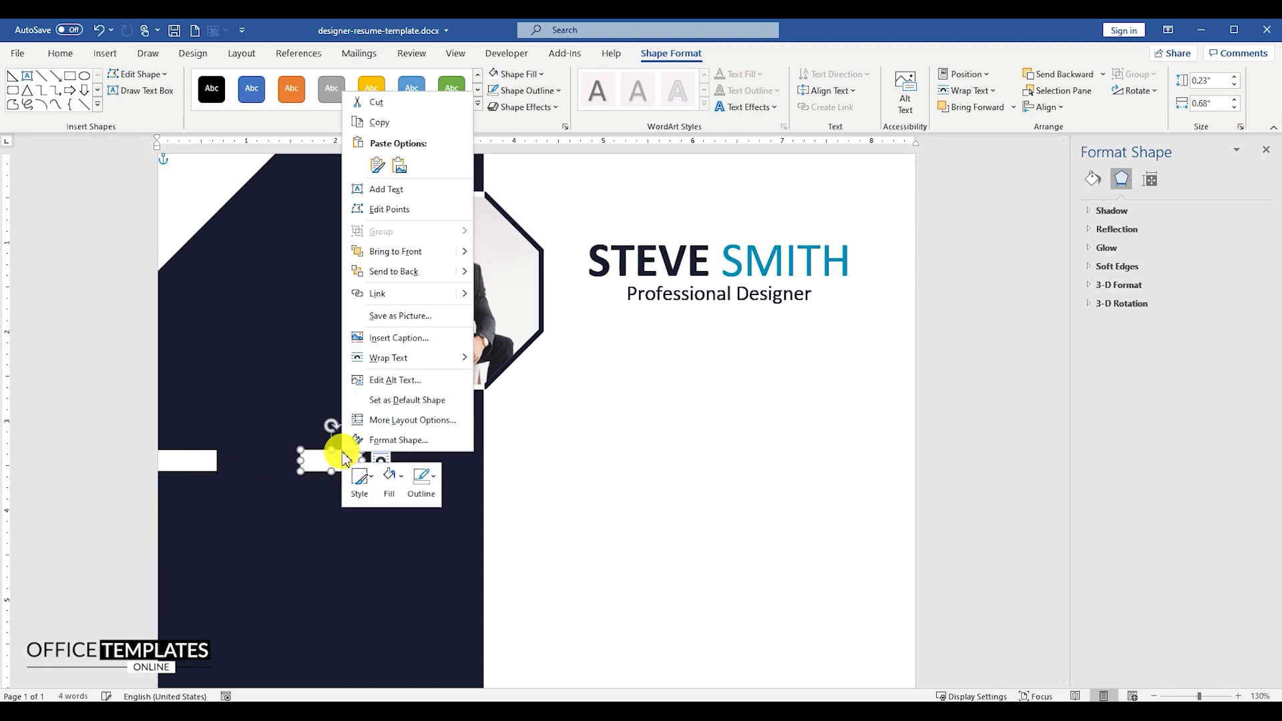
left_click(364, 209)
right_click(361, 460)
key("Escape")
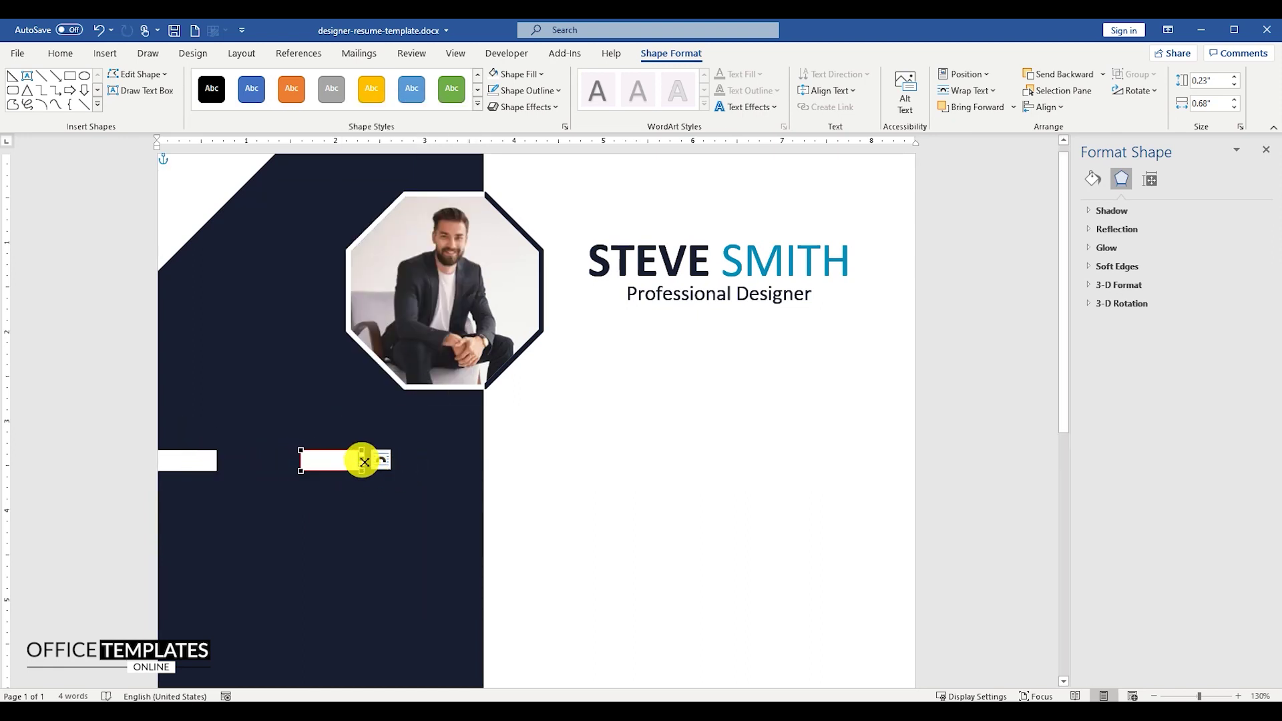
Drag the copy's points to form a right-pointing arrow tab.
scroll(364, 461, "up", 9)
left_click(400, 462)
left_click(411, 466)
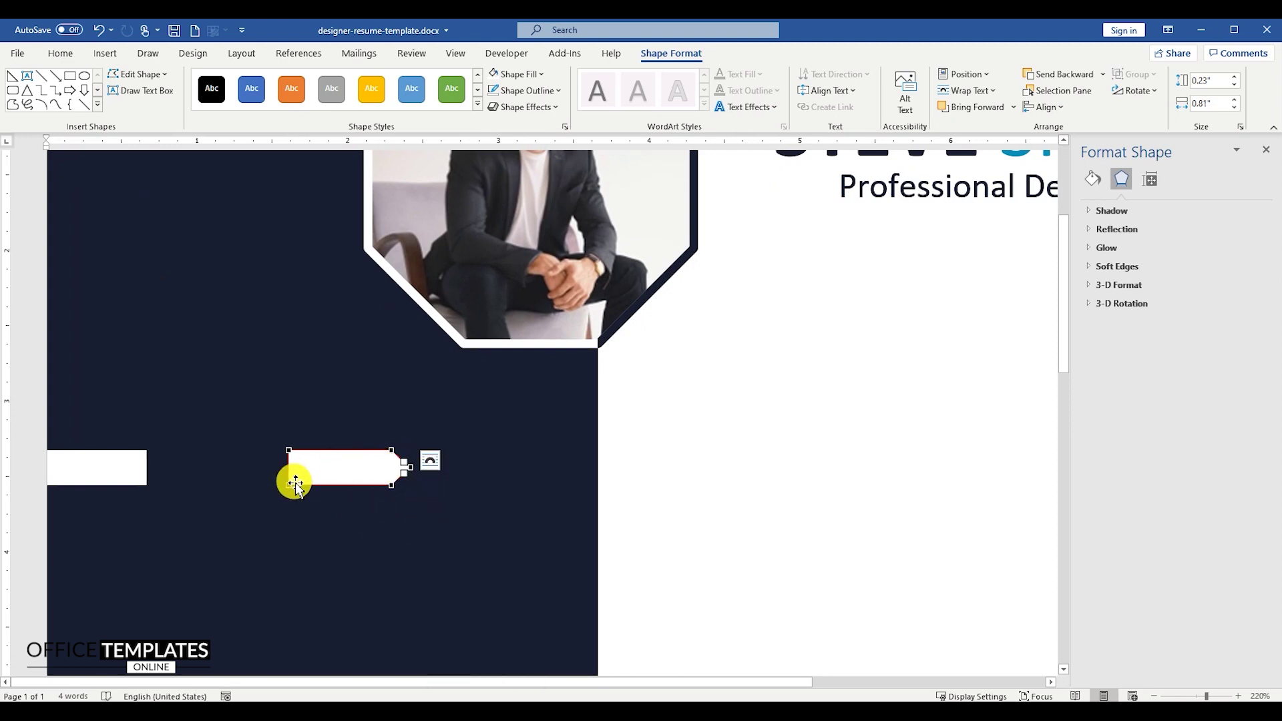
left_click_drag(313, 486, 309, 475)
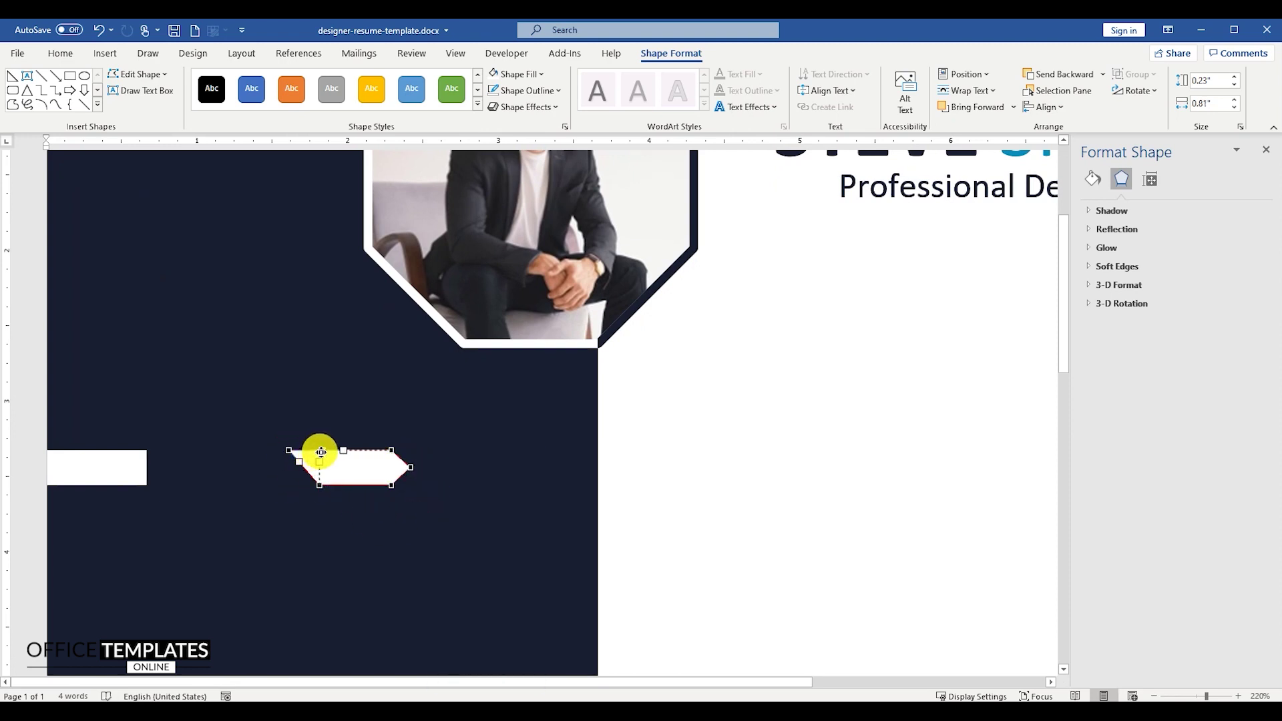
left_click_drag(321, 453, 320, 452)
left_click(643, 523)
left_click(142, 473)
left_click(349, 472)
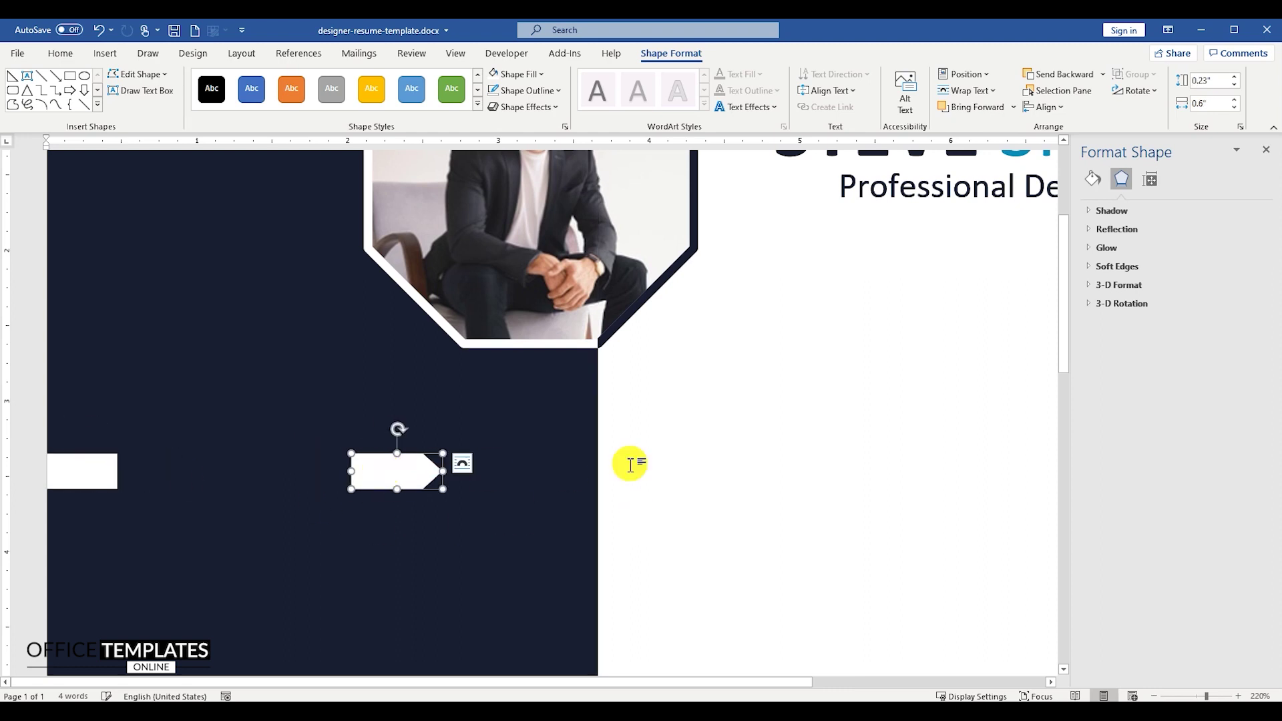
left_click(904, 403)
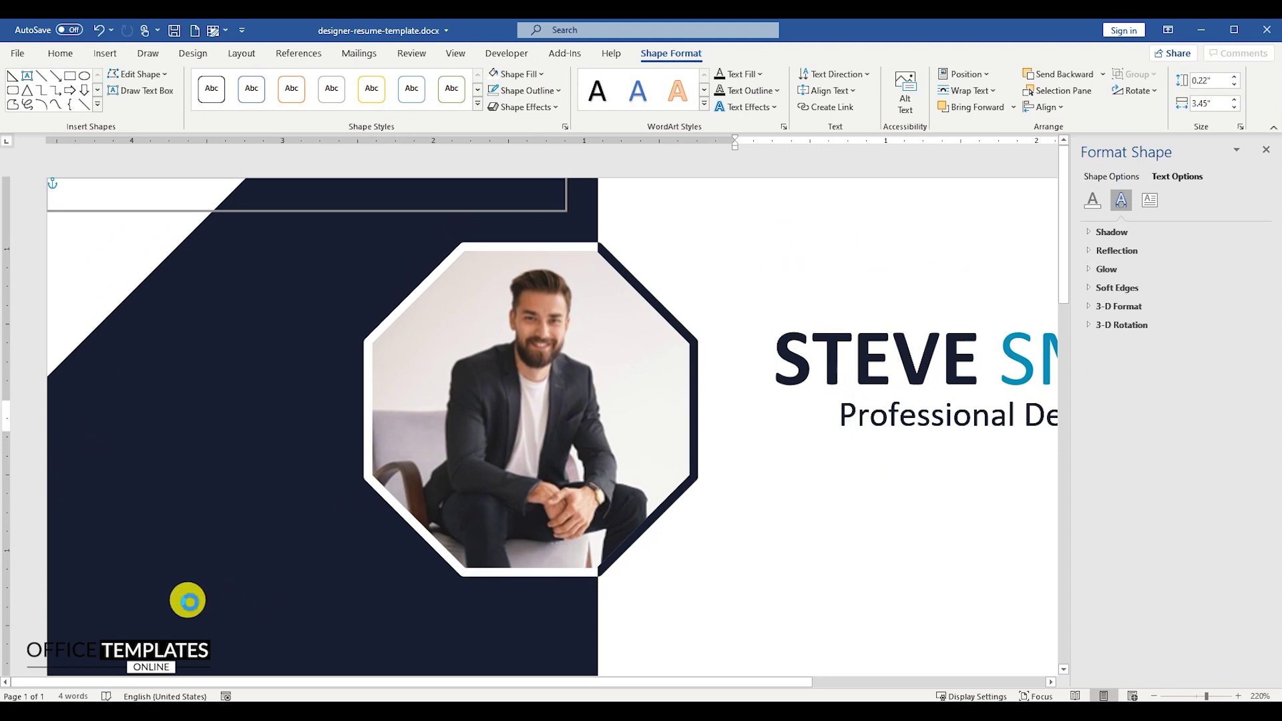
Colour the CONTACT ME heading text teal.
scroll(291, 409, "down", 3)
left_click(291, 408)
left_click(294, 412)
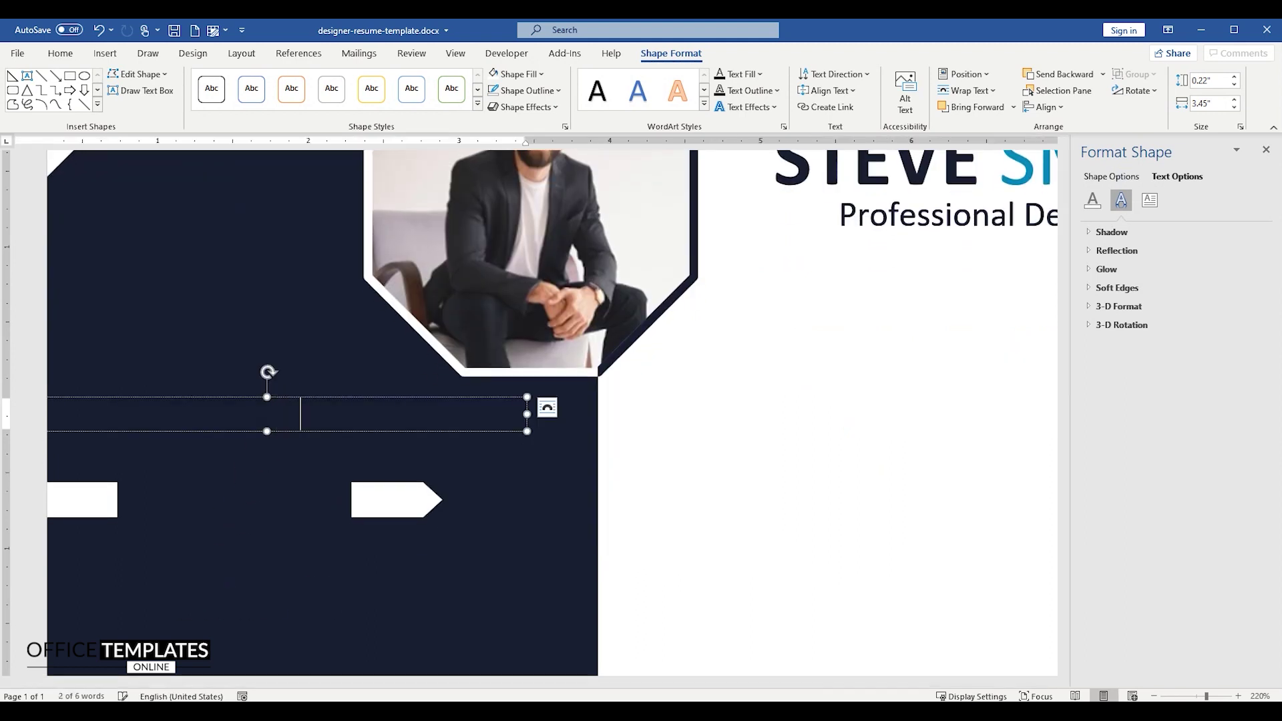
left_click(60, 53)
left_click(306, 102)
left_click(307, 299)
Narrow and left-align the CONTACT ME box between the white bars, with a 0.1-inch left margin.
left_click(324, 401)
left_click_drag(100, 429, 289, 417)
left_click(331, 102)
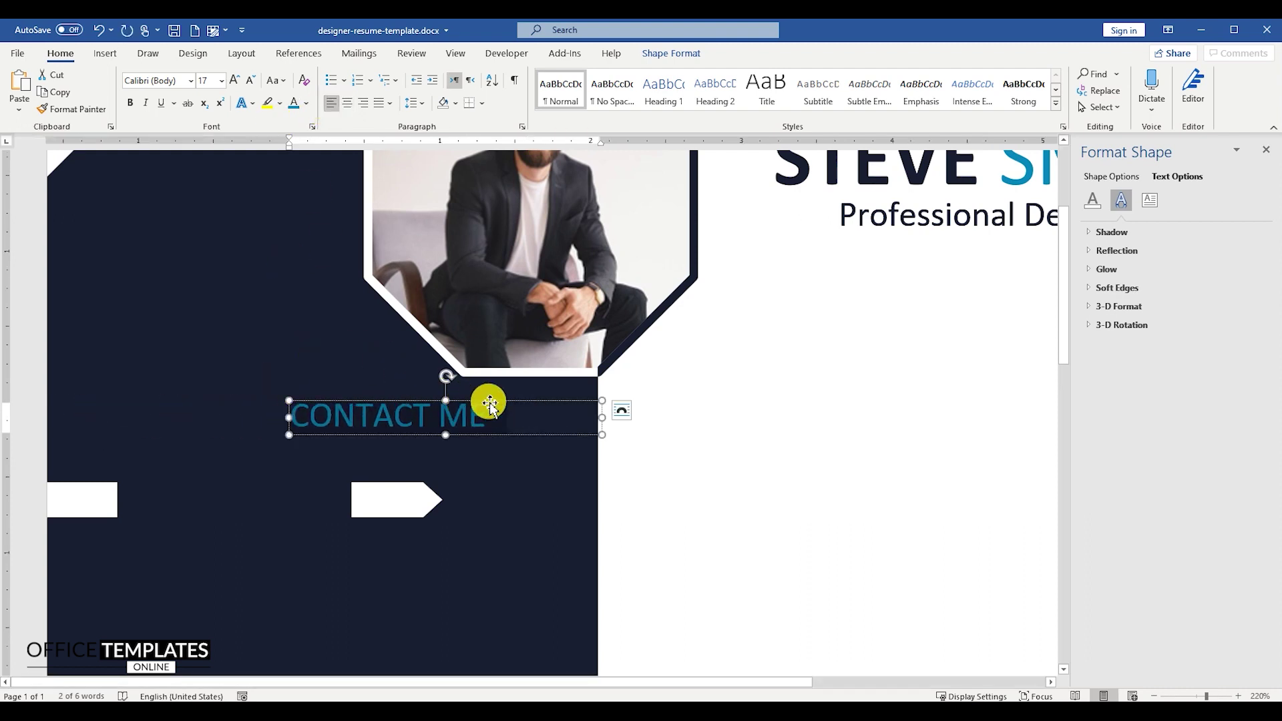
left_click_drag(489, 402, 319, 485)
left_click_drag(430, 500, 352, 500)
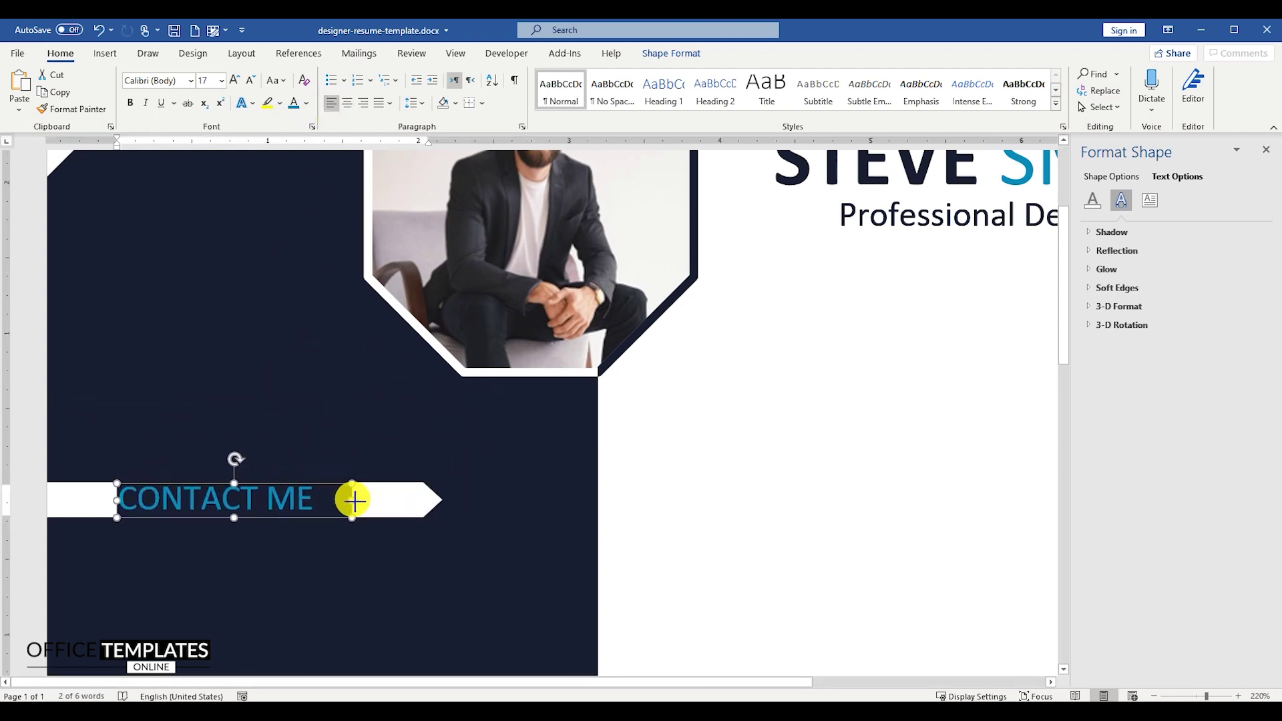
left_click(1149, 199)
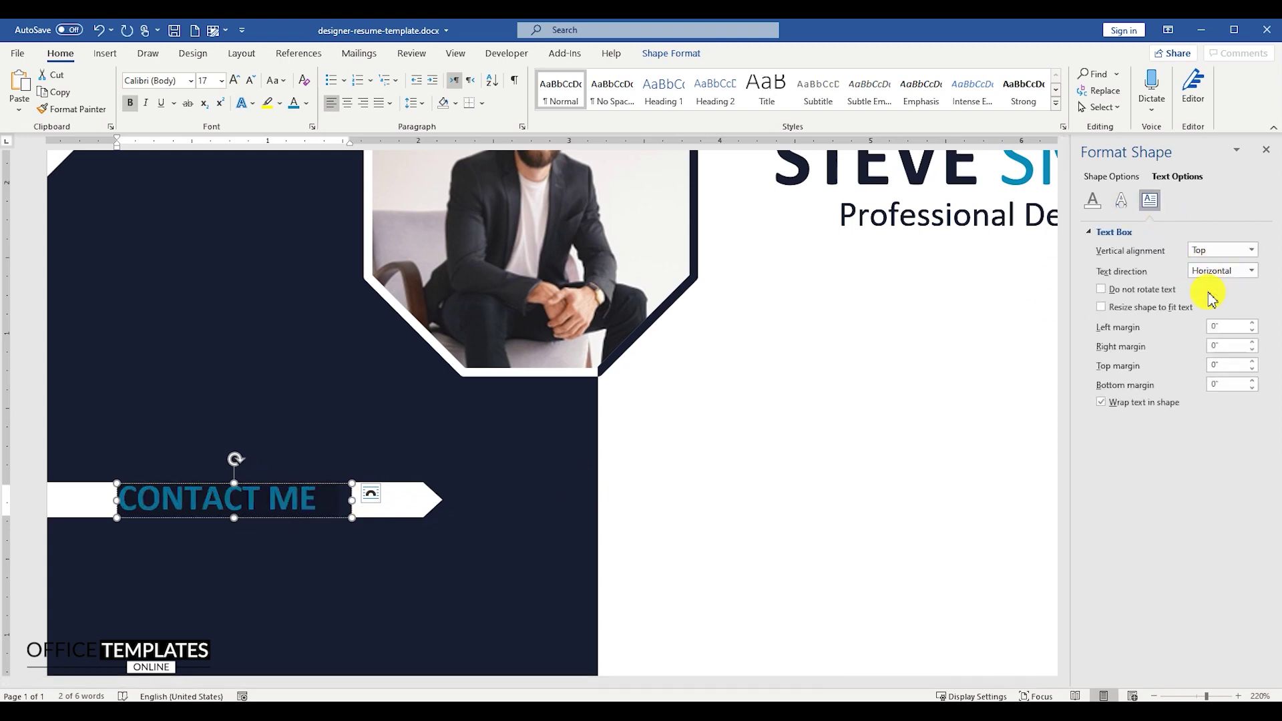
left_click(1252, 322)
left_click(371, 493)
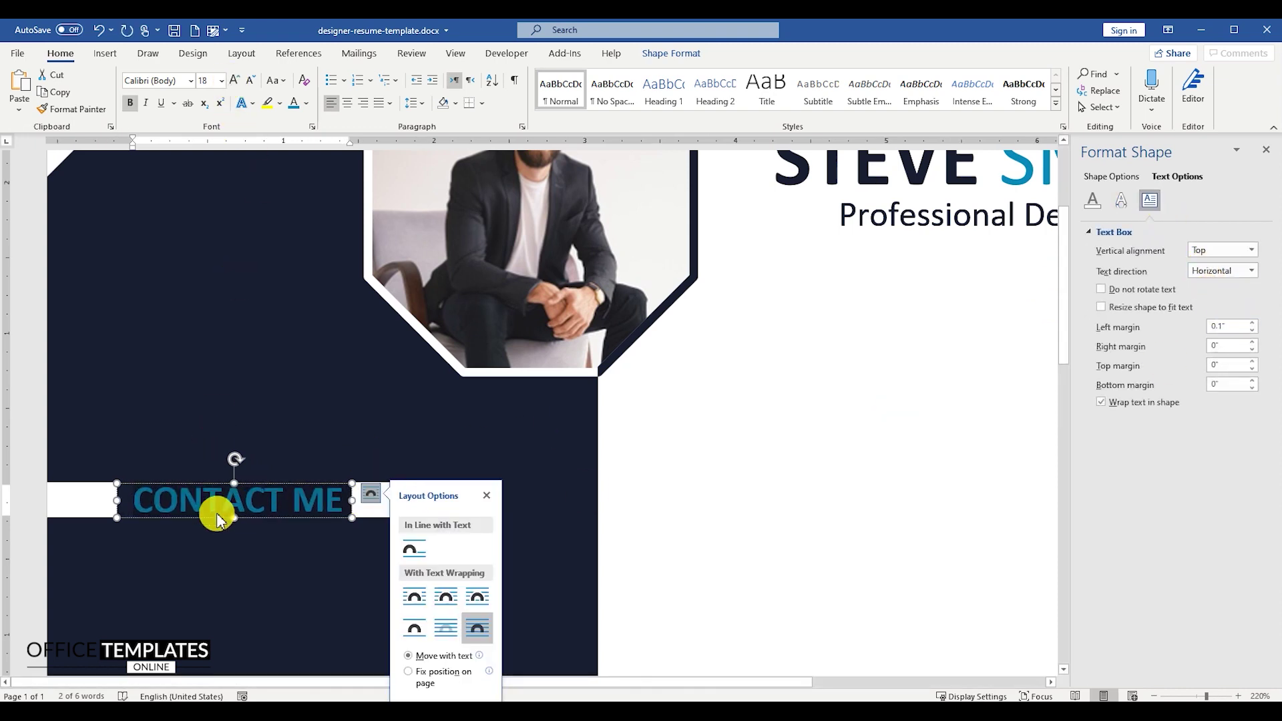
Align the CONTACT ME box, left white bar and arrow tab on their middles.
left_click(86, 501, "shift")
left_click(409, 501, "shift")
left_click(669, 53)
left_click(1044, 106)
left_click(1062, 210)
Group the CONTACT ME heading with the arrow tab and left white bar.
left_click(400, 502)
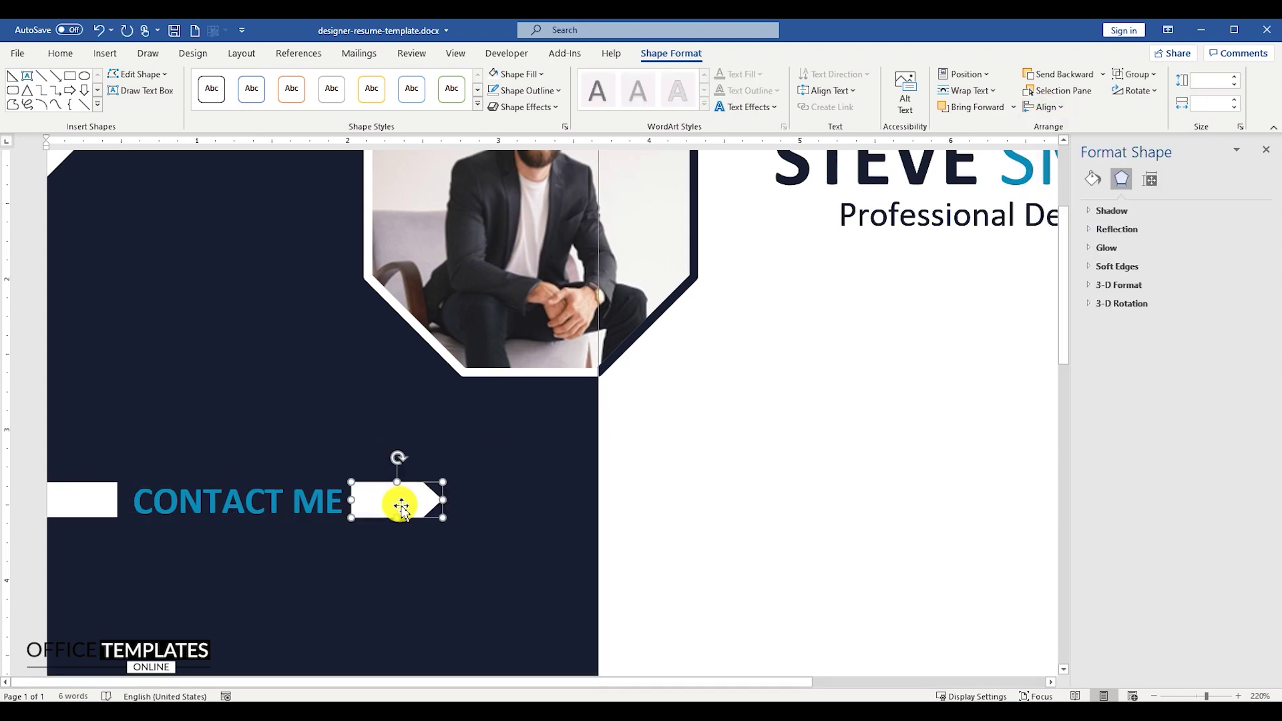
scroll(401, 501, "down", 3)
left_click(301, 352, "shift")
left_click(94, 340, "shift")
right_click(94, 341)
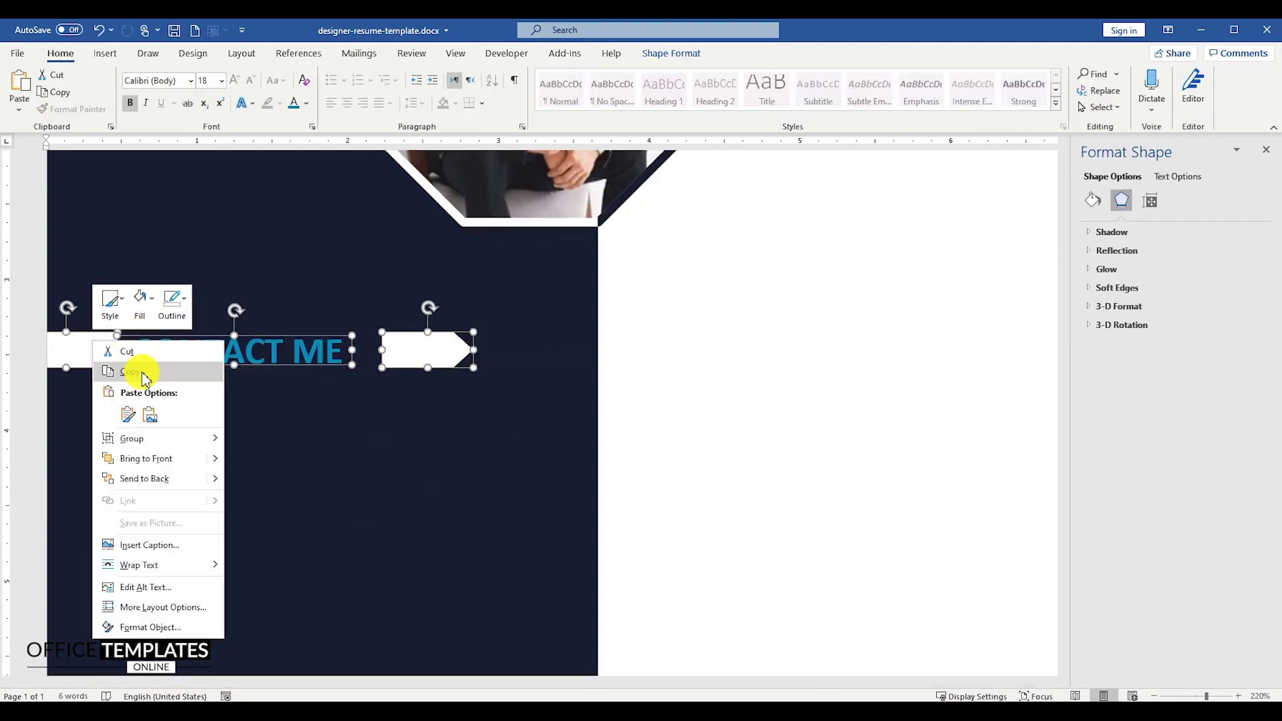
left_click(277, 442)
Save the document and nudge the grouped CONTACT ME banner into place below the photo.
scroll(277, 442, "down", 3, "ctrl")
scroll(277, 442, "down", 4, "ctrl")
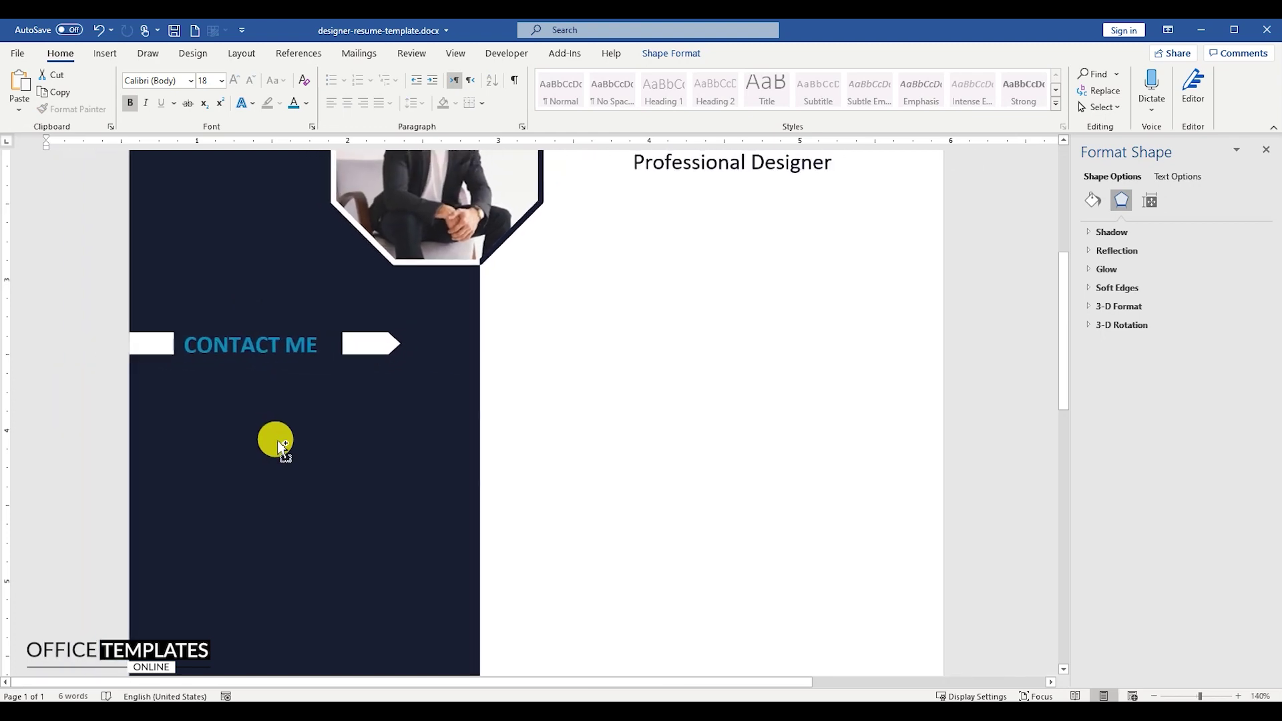
scroll(277, 442, "down", 4, "ctrl")
left_click(572, 393)
key("ctrl+s")
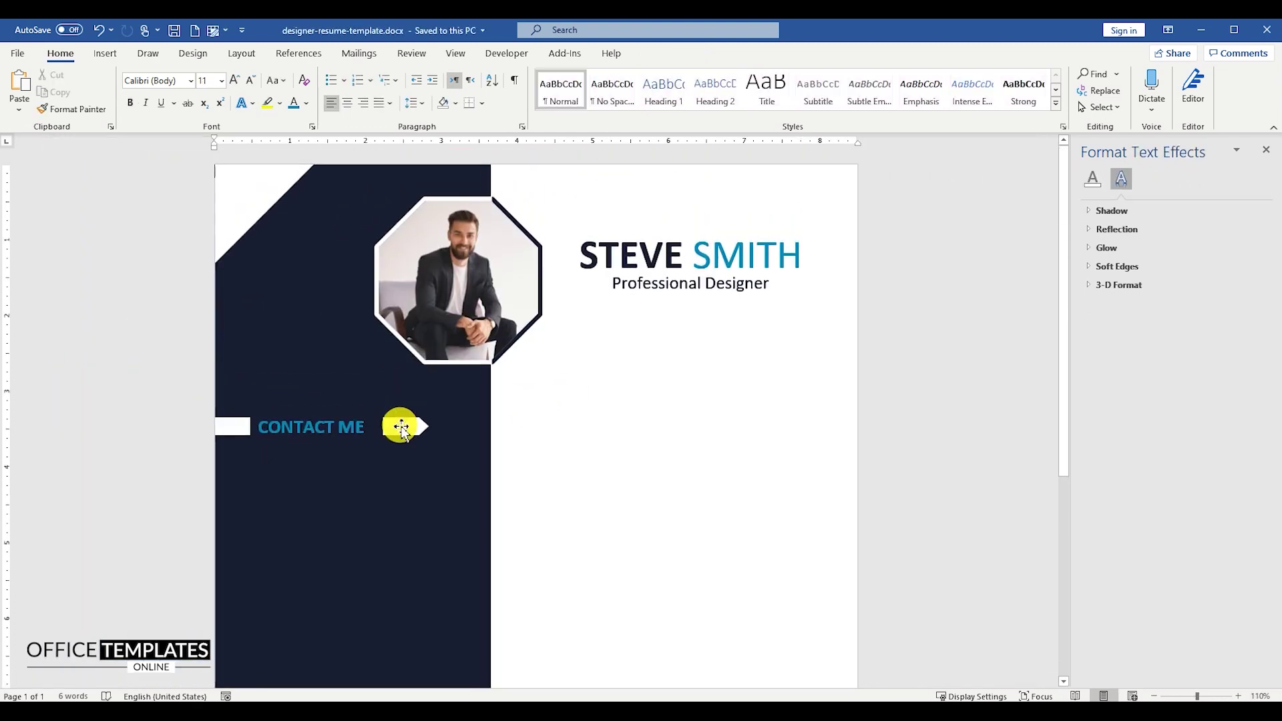
left_click_drag(398, 425, 403, 387)
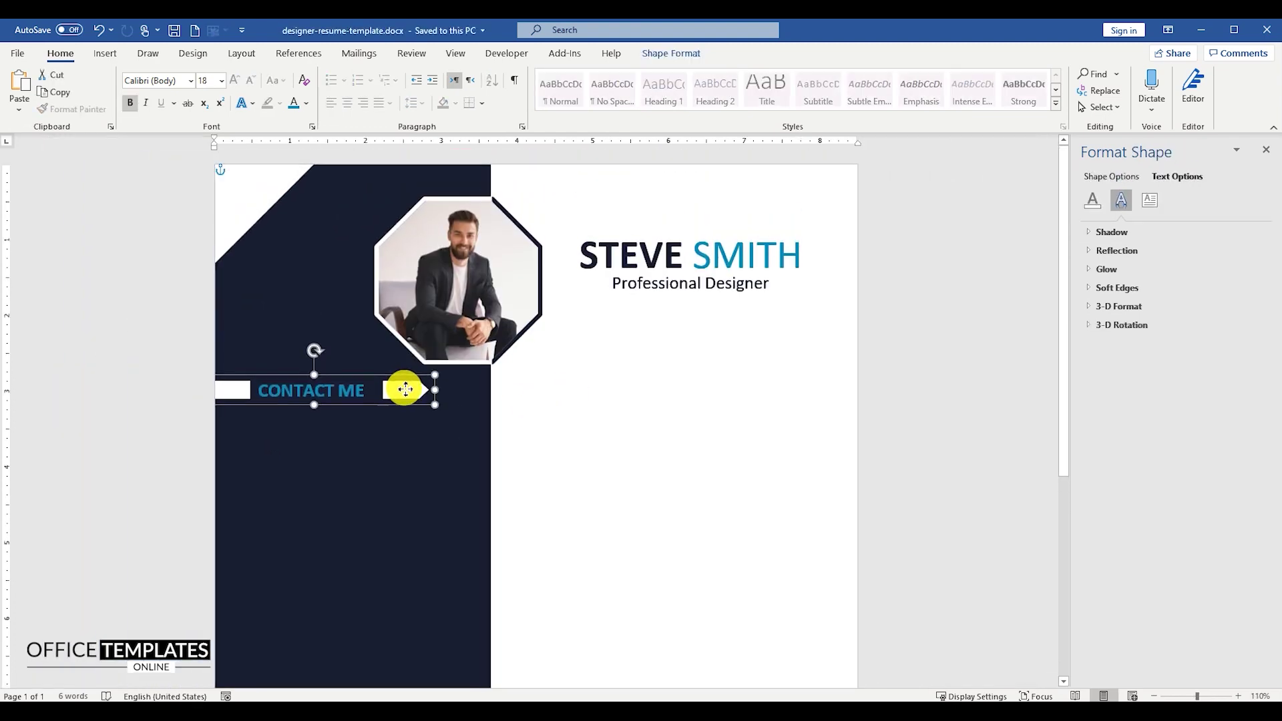
left_click(586, 323)
Duplicate the Professional Designer box lower down as a narrower, left-aligned 14 pt copy.
left_click(657, 286)
left_click_drag(656, 286, 607, 441)
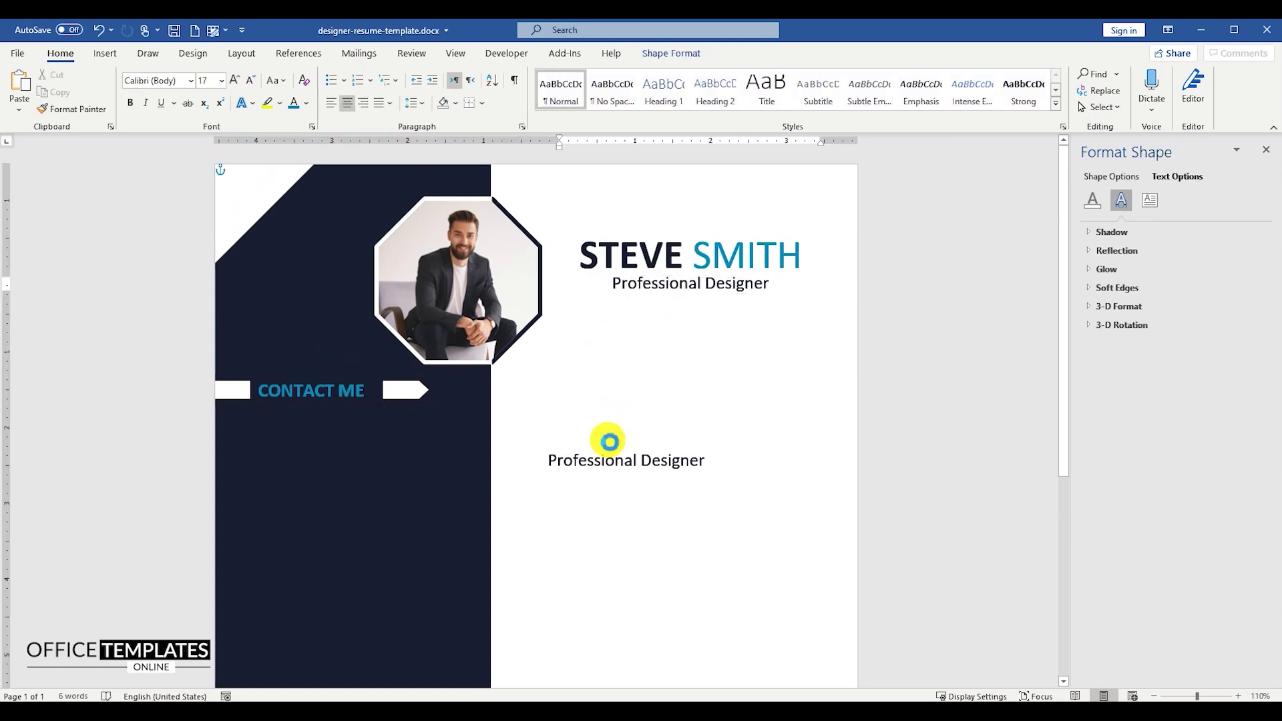
left_click(332, 103)
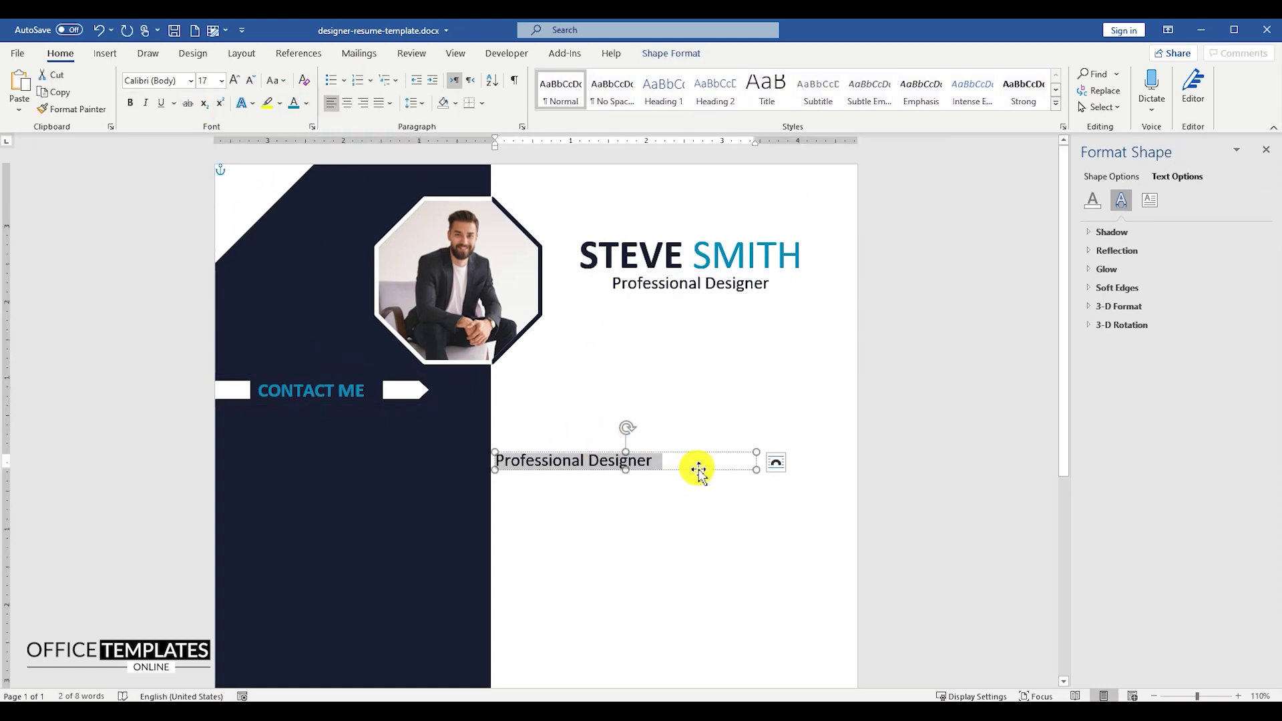
scroll(761, 462, "up", 3)
mouse_move(781, 474)
left_mouse_down()
mouse_move(754, 461)
mouse_move(687, 476)
left_mouse_up()
type("4")
key("Return")
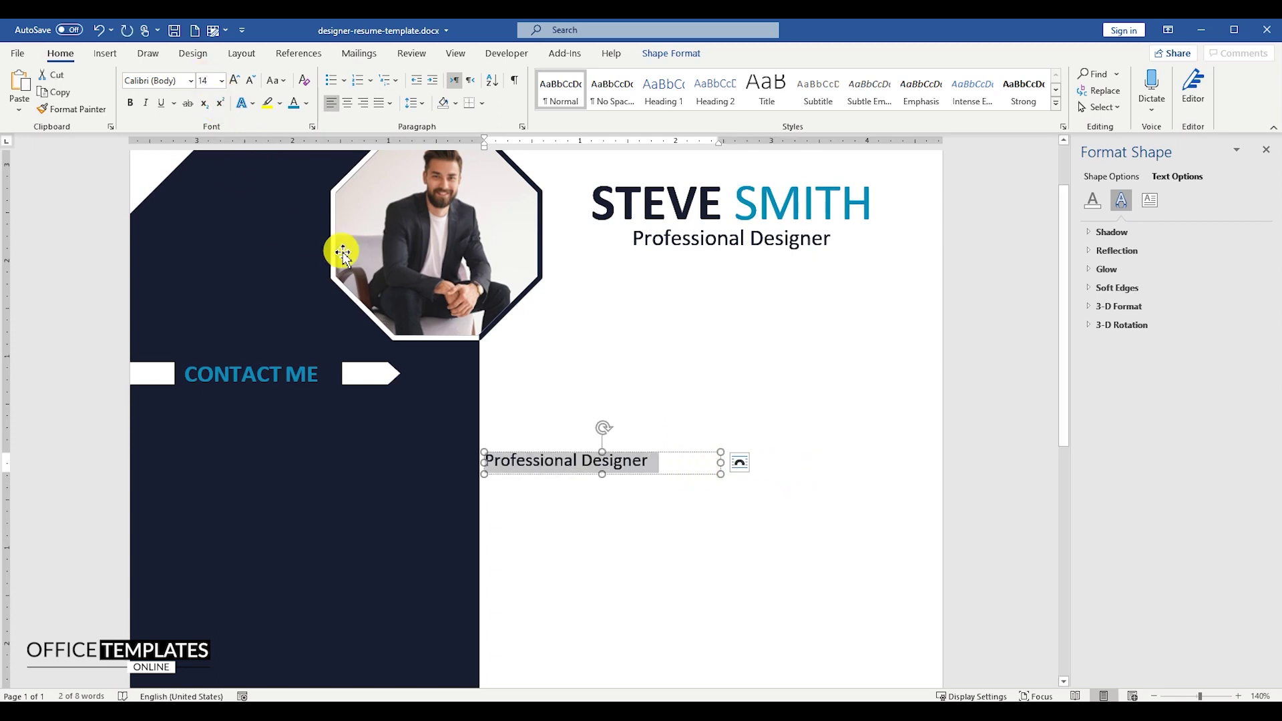
Move the copy under CONTACT ME, make its text white and enter two phone numbers.
left_click_drag(633, 457, 329, 427)
left_click(306, 103)
left_click(299, 159)
type("+1")
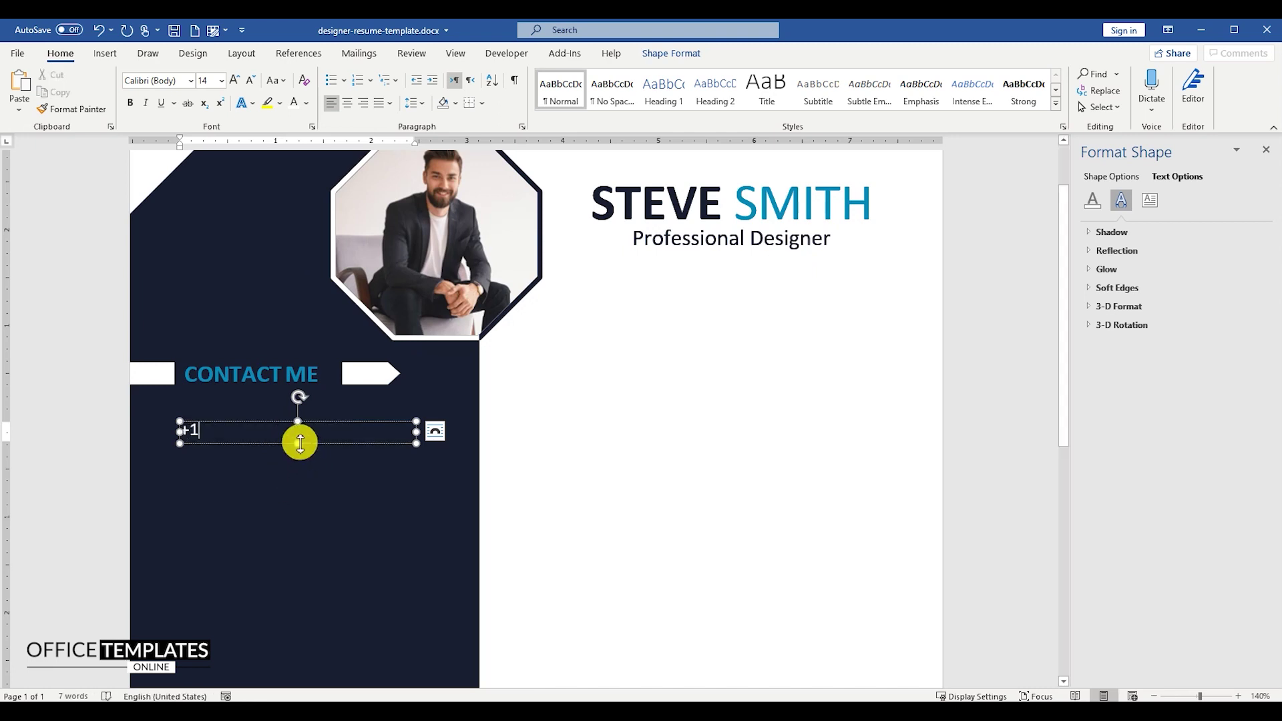
key("Return")
key("Return")
key("Return")
type("123-456-7890")
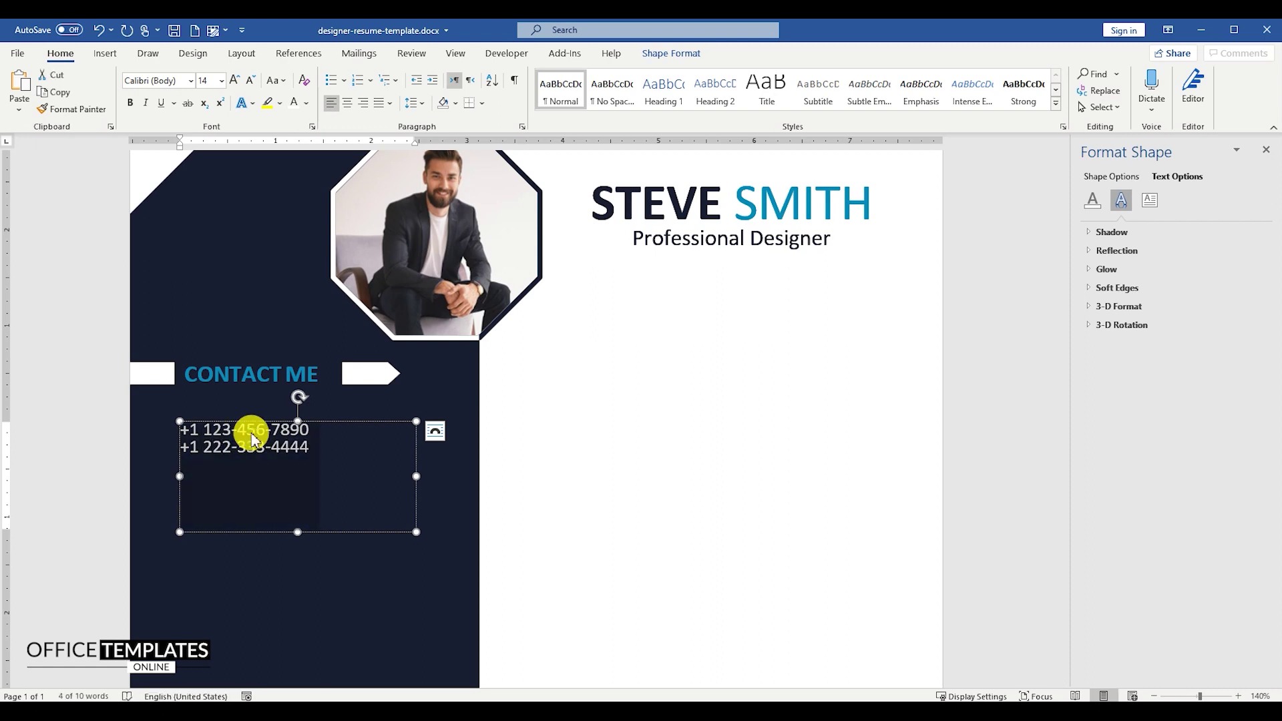
Apply 1.15 line spacing and resize and position the phone box under CONTACT ME.
left_click(412, 102)
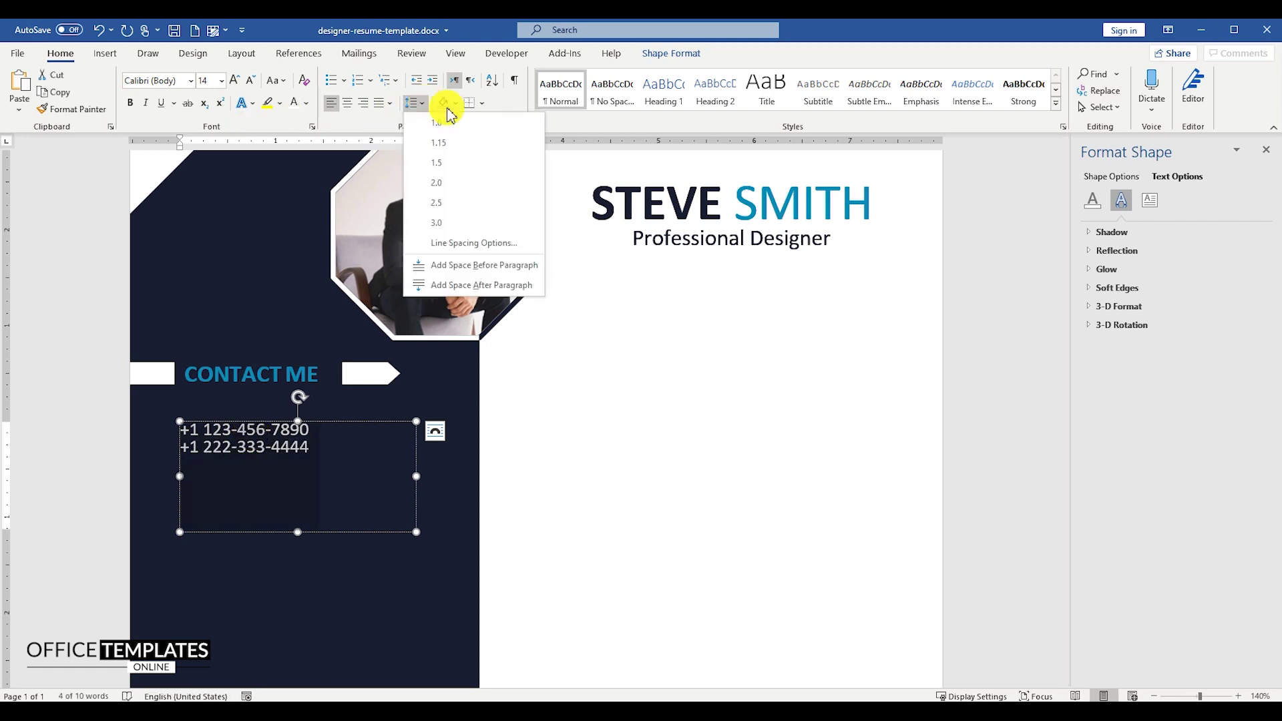
left_click(450, 143)
left_click(287, 506)
left_click_drag(298, 524, 312, 476)
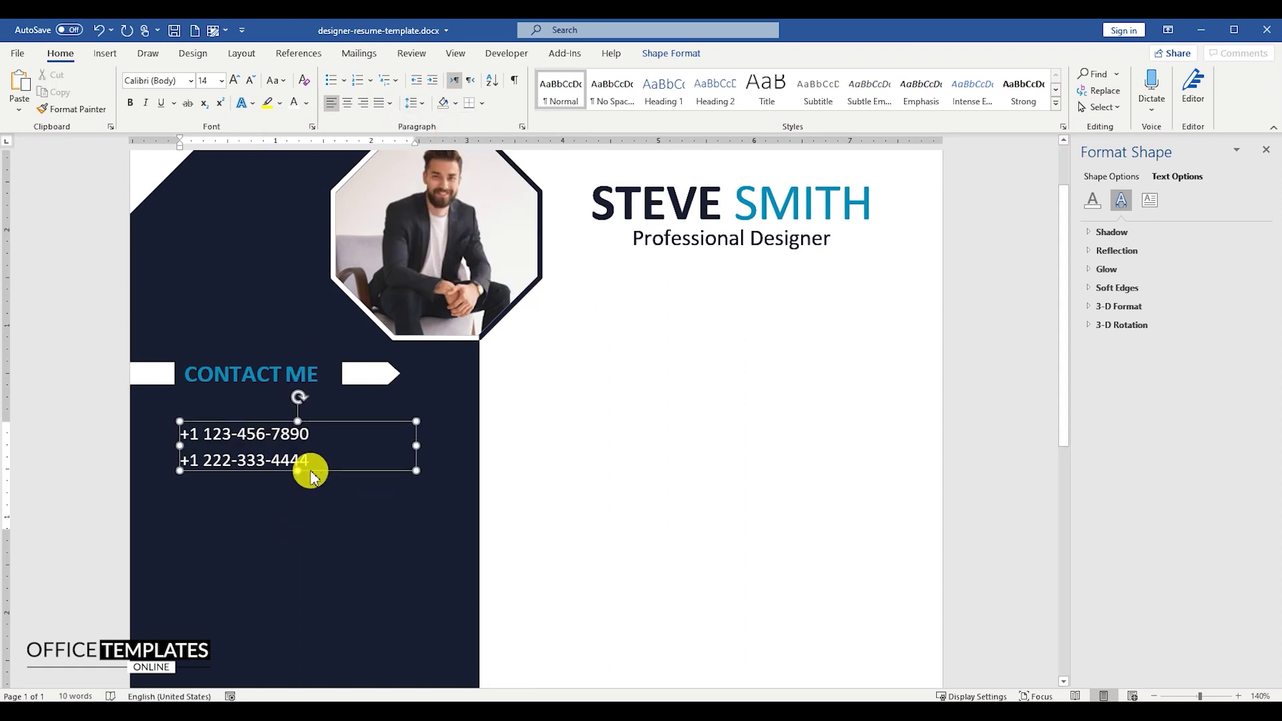
left_click_drag(314, 424, 359, 425)
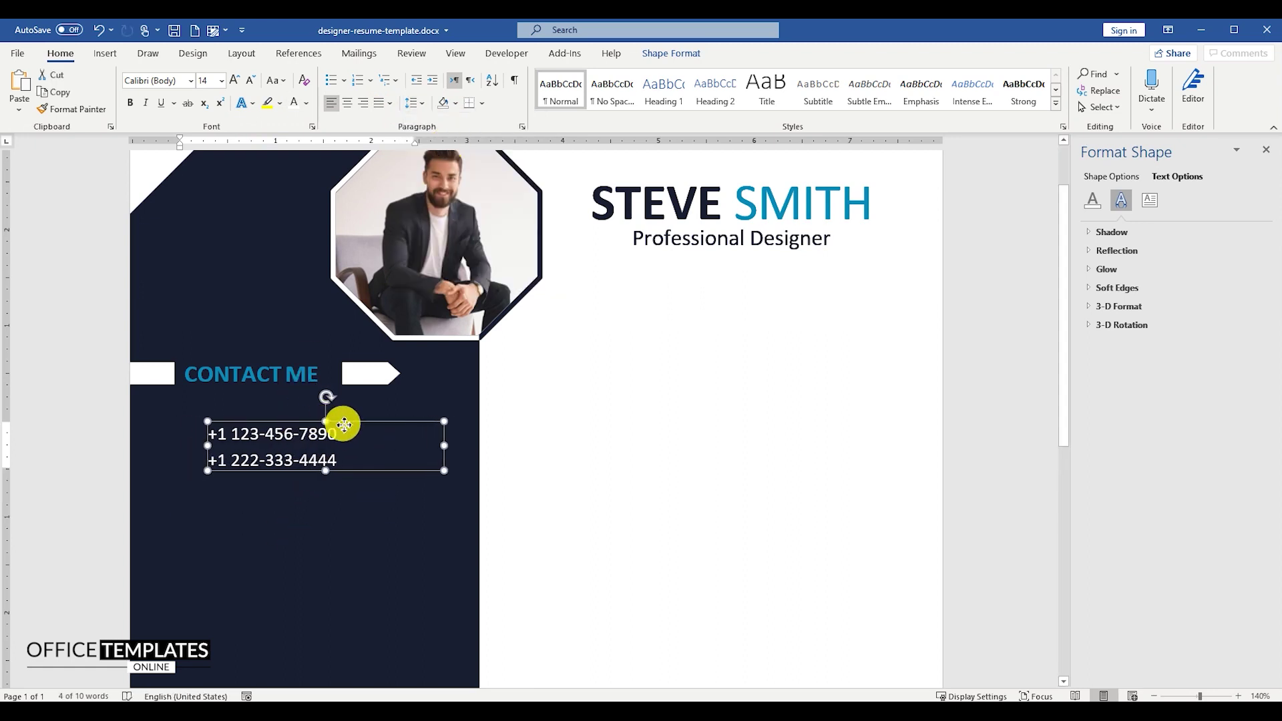
left_click_drag(360, 421, 365, 412)
scroll(366, 414, "down", 1)
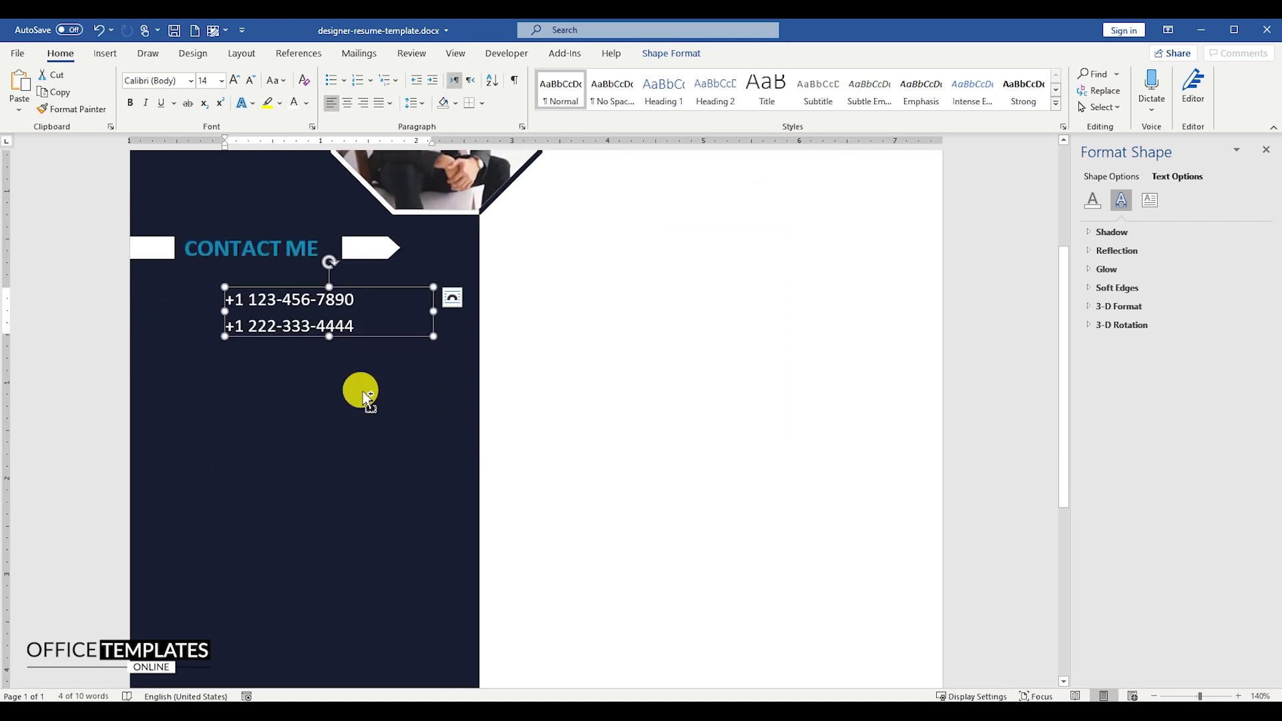
Duplicate the phone box below and replace its text with e-mail addresses as plain text.
left_click_drag(360, 333, 356, 403, "ctrl")
key("ctrl+a")
type("emai")
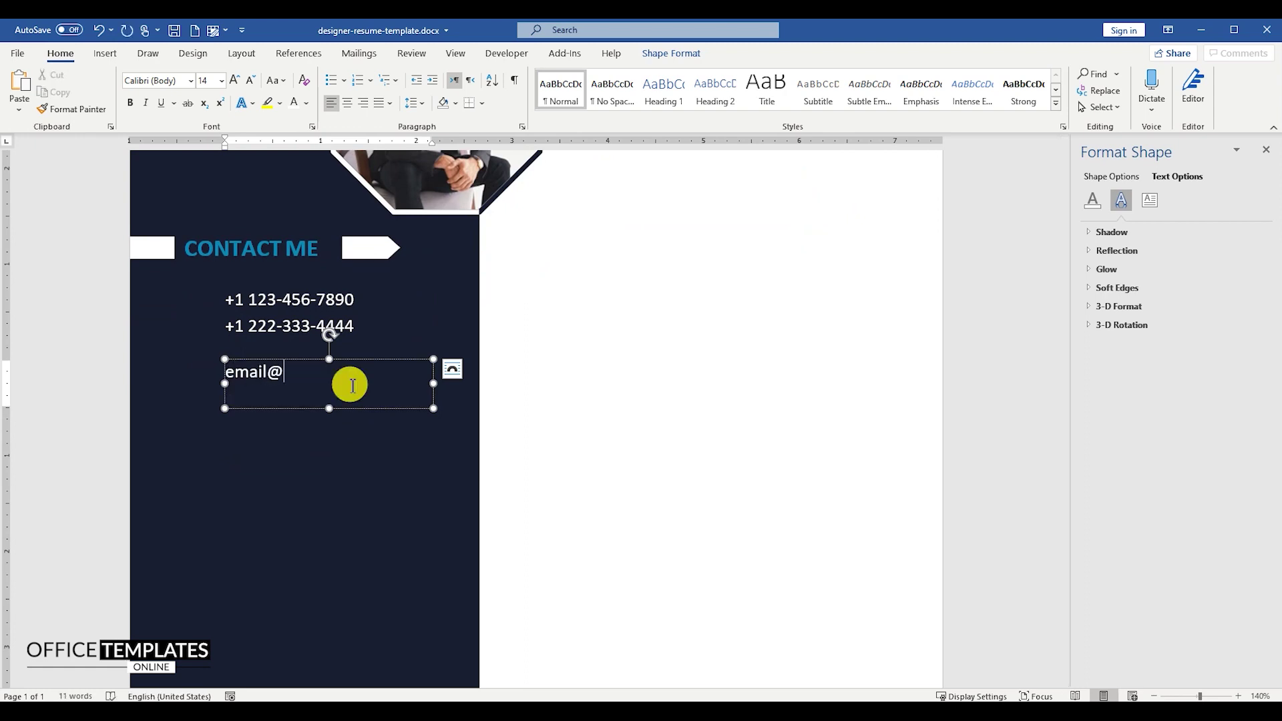
type("m")
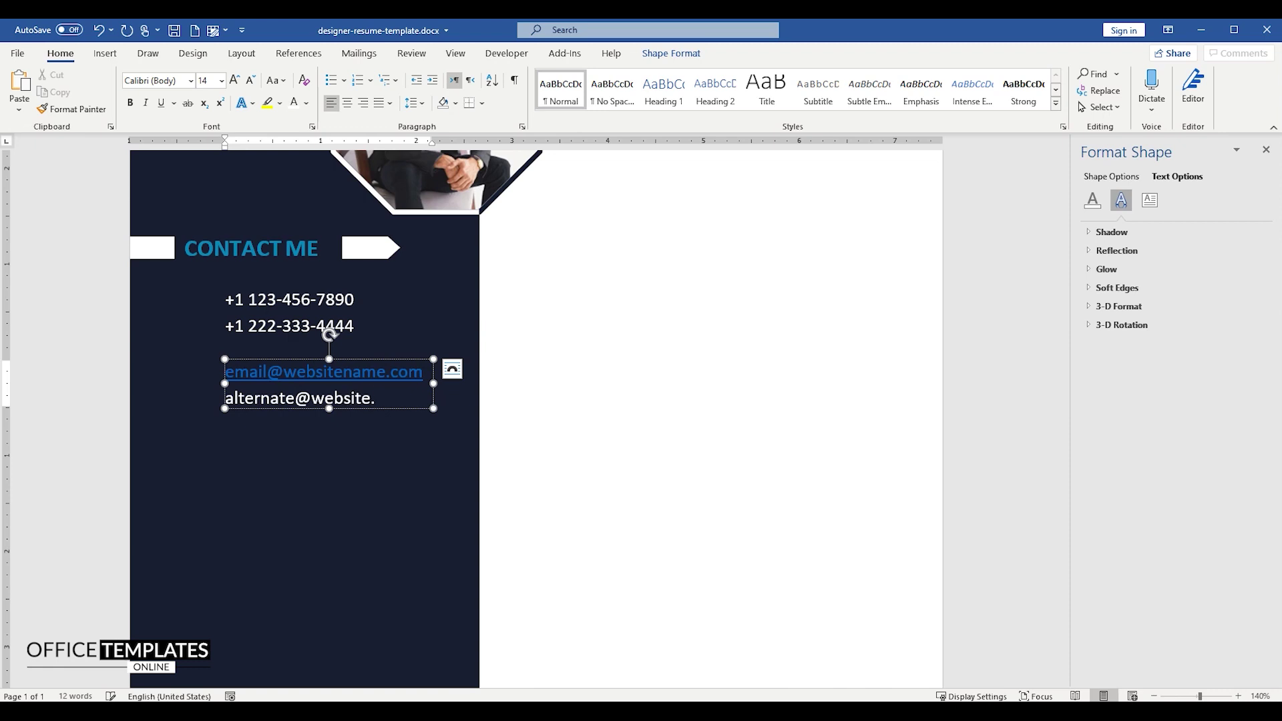
right_click(380, 370)
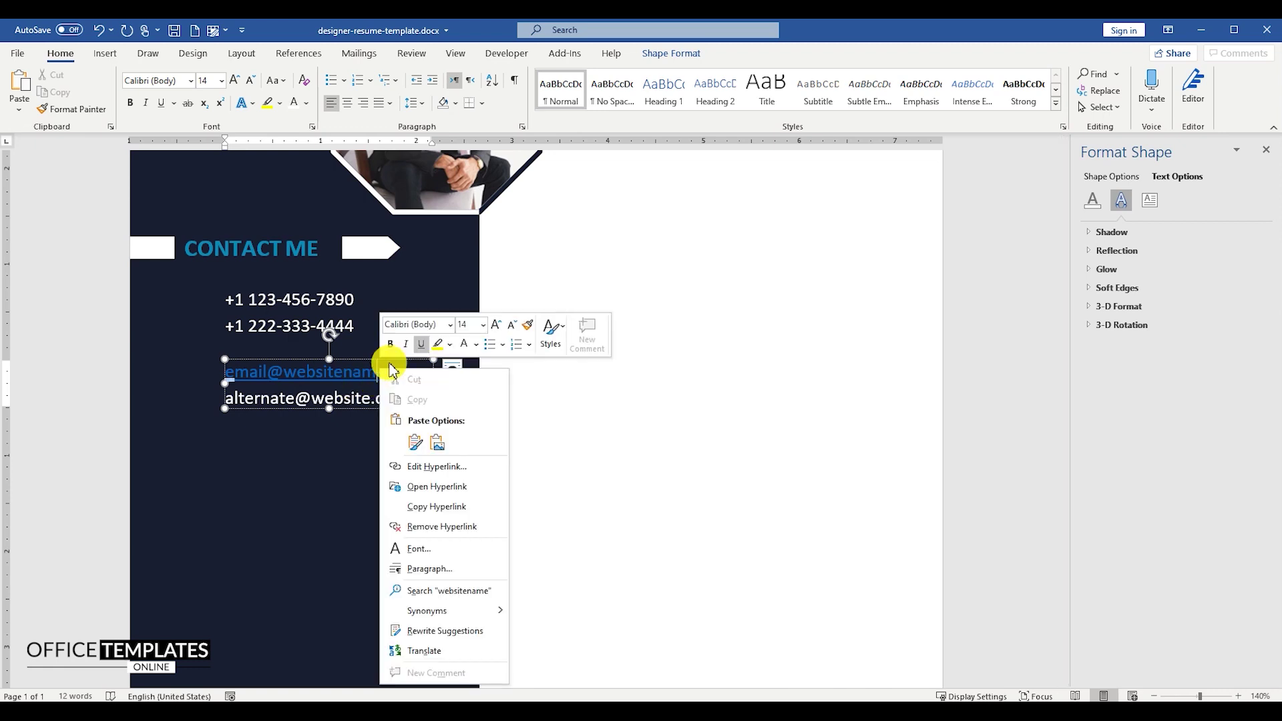
left_click(423, 526)
Add an address box below the e-mails and distribute the three contact boxes vertically.
left_click_drag(350, 410, 346, 478)
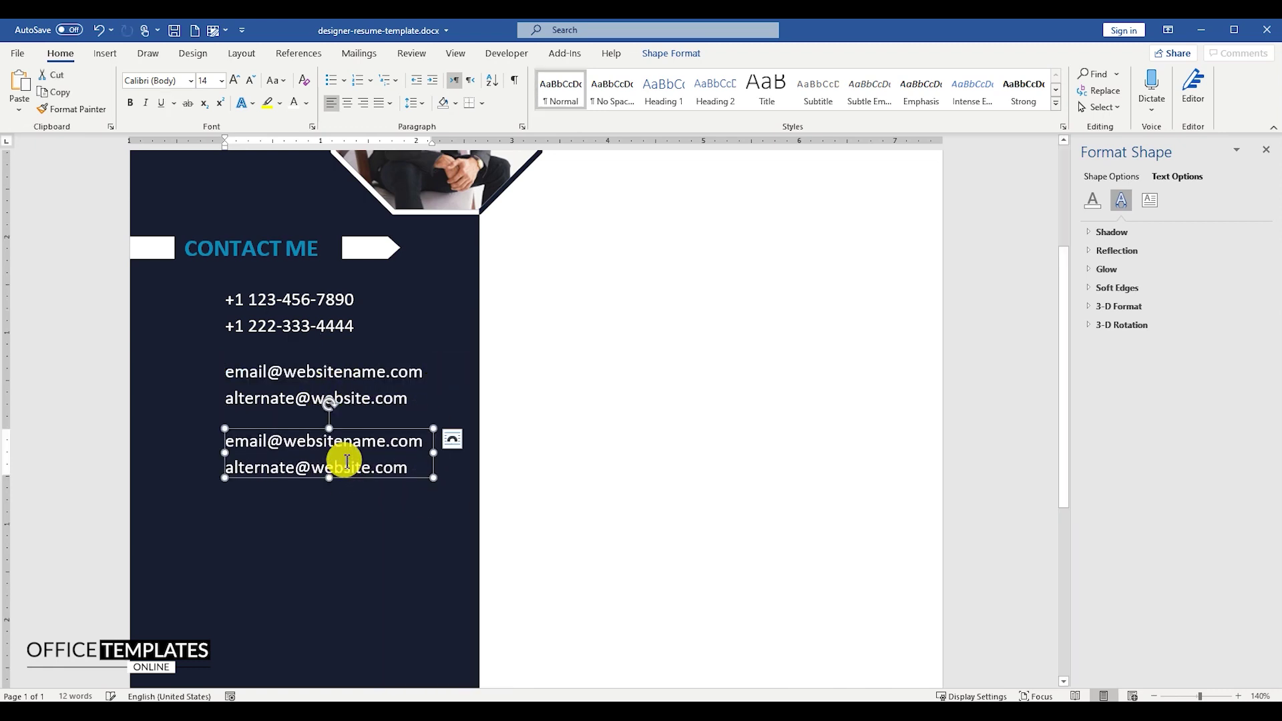
type("xyz street No. with address")
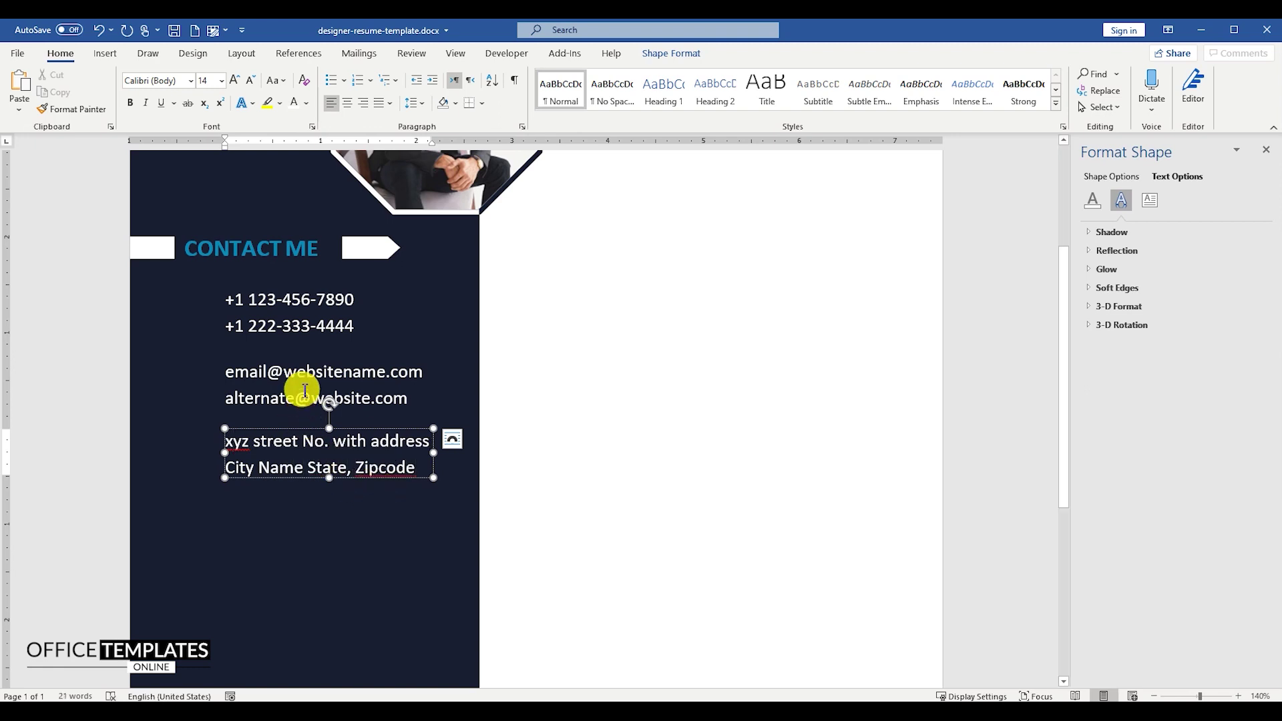
left_click(301, 386, "shift")
left_click(293, 314, "shift")
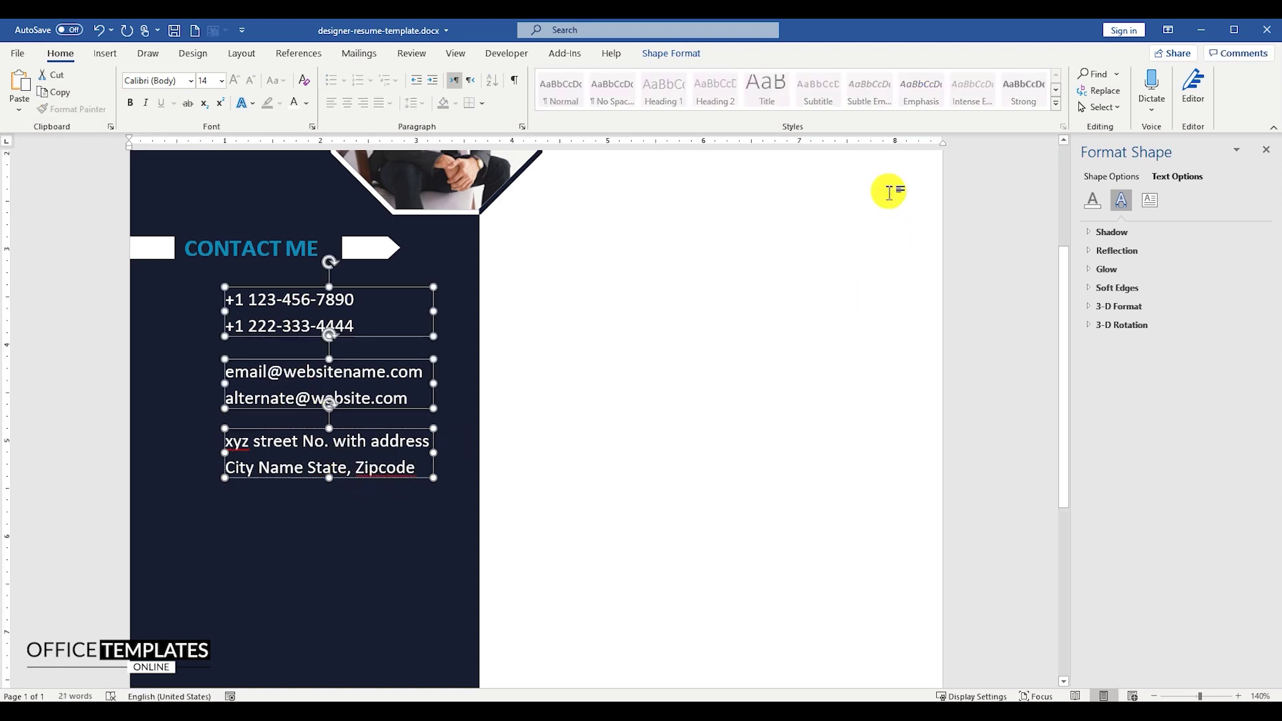
left_click(1045, 107)
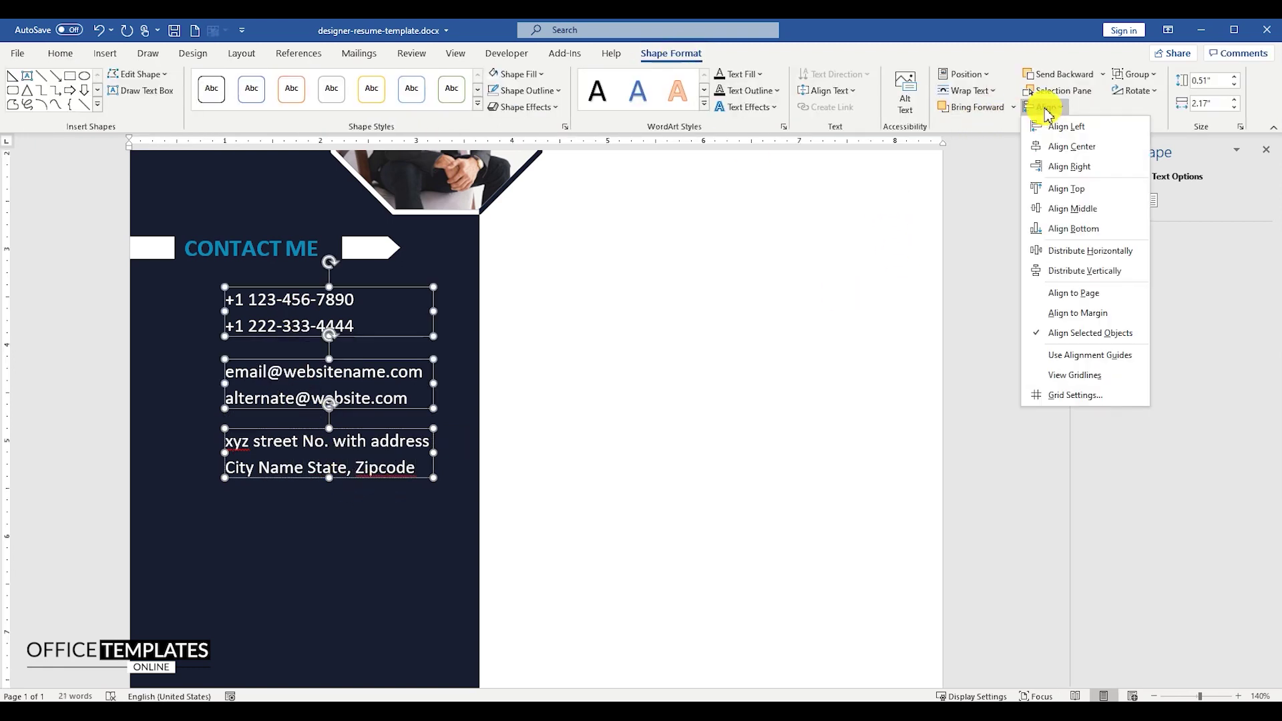
left_click(1084, 271)
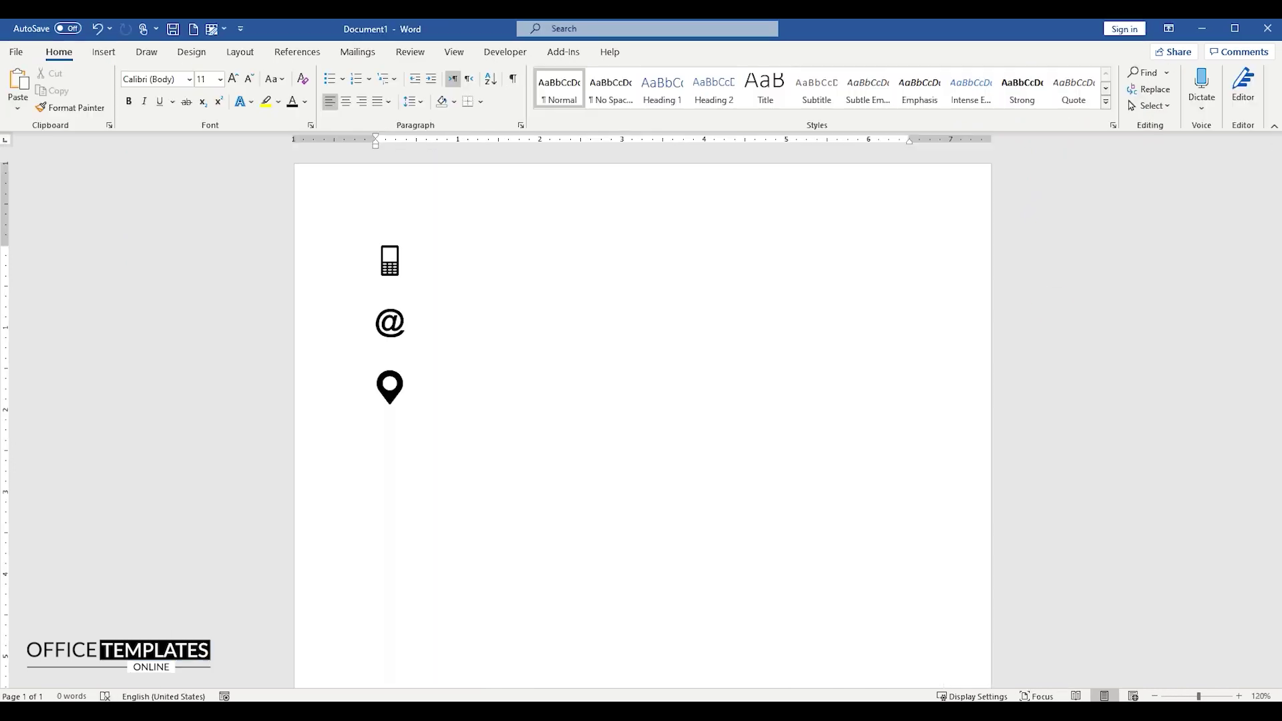
Select the phone, @ and location-pin icons in Document1.
left_click(389, 261)
left_click(390, 323, "shift")
left_click(398, 397, "shift")
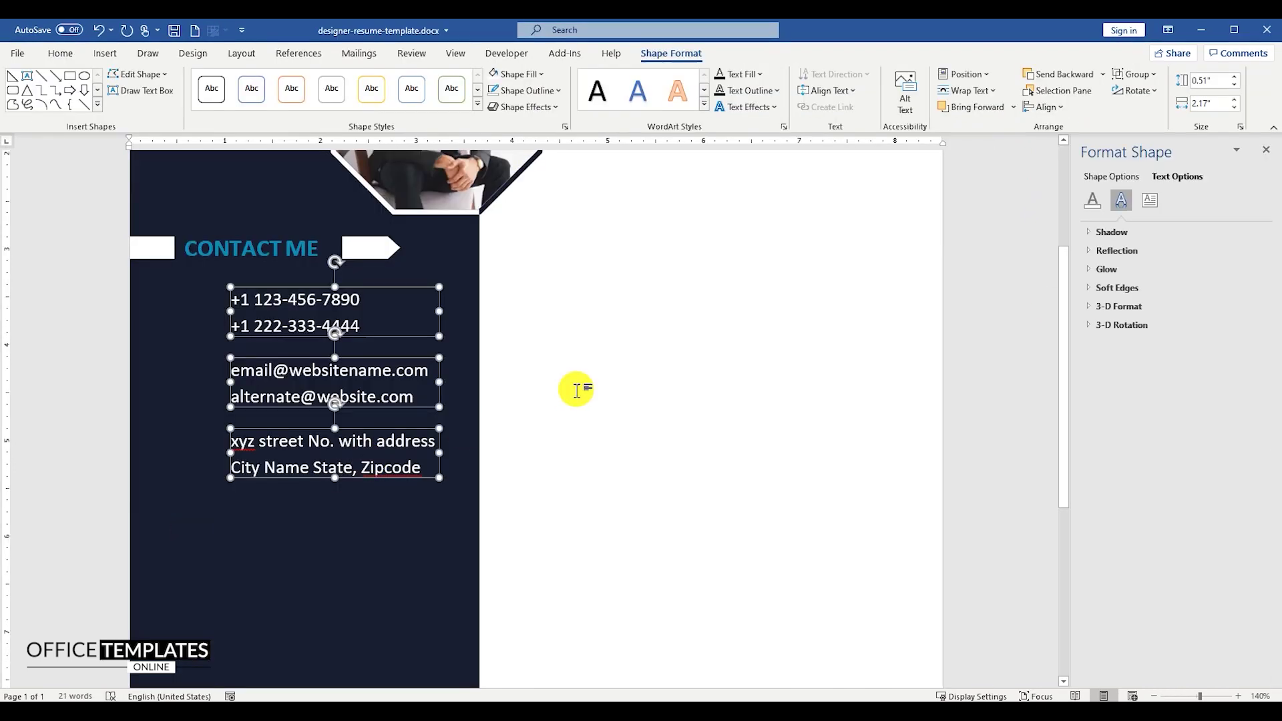
Paste the three icons and place a teal-filled phone icon beside the phone numbers.
key("ctrl+v")
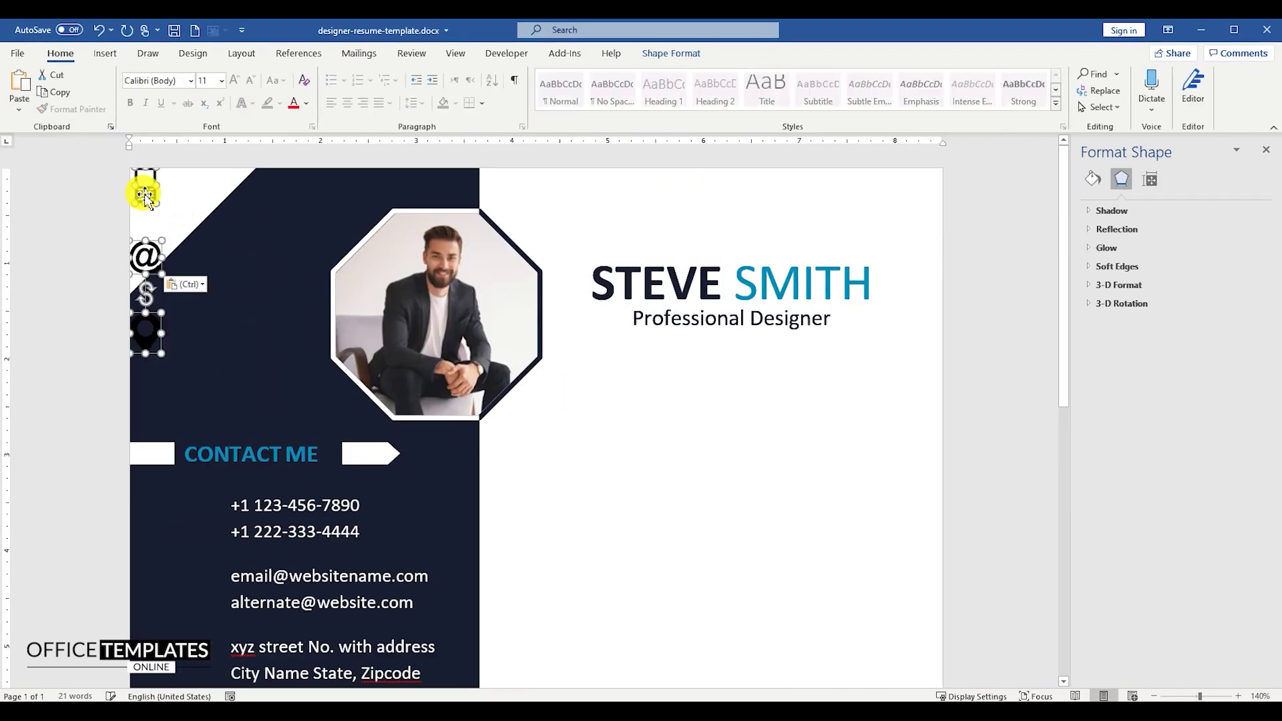
left_click_drag(143, 191, 533, 505)
scroll(537, 467, "down", 3)
scroll(541, 441, "up", 2)
left_click(529, 458)
scroll(530, 400, "down", 1)
left_click_drag(530, 372, 205, 401)
right_click(210, 387)
left_click(264, 352)
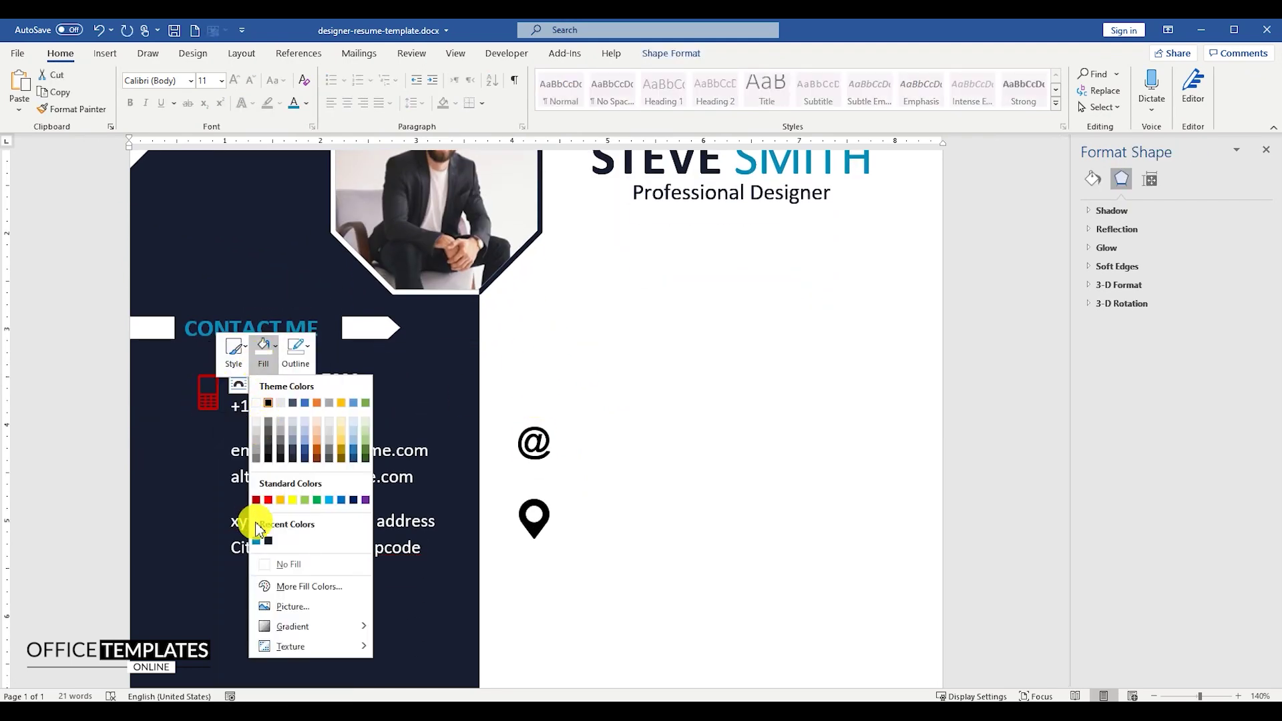
left_click(260, 546)
Fill the @ and location-pin icons teal and place them beside the e-mail and address blocks.
right_click(532, 442)
left_click(582, 470)
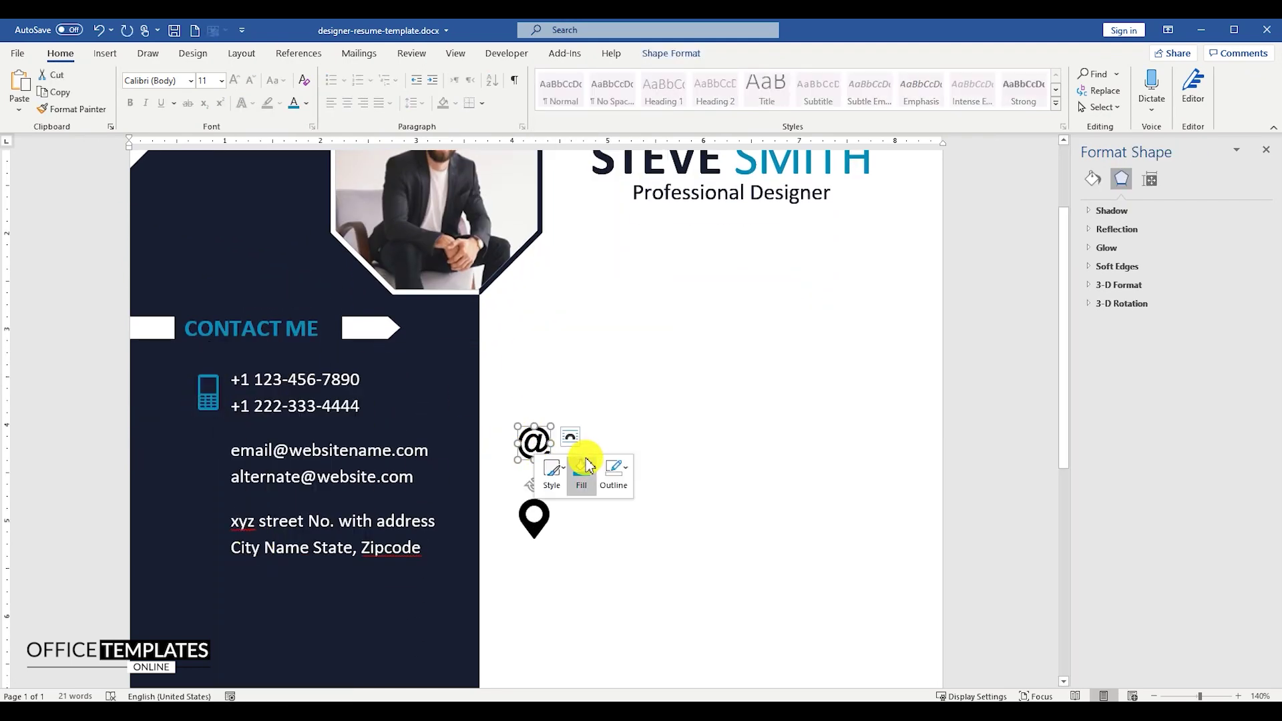
left_click(583, 340)
left_click_drag(531, 440, 204, 453)
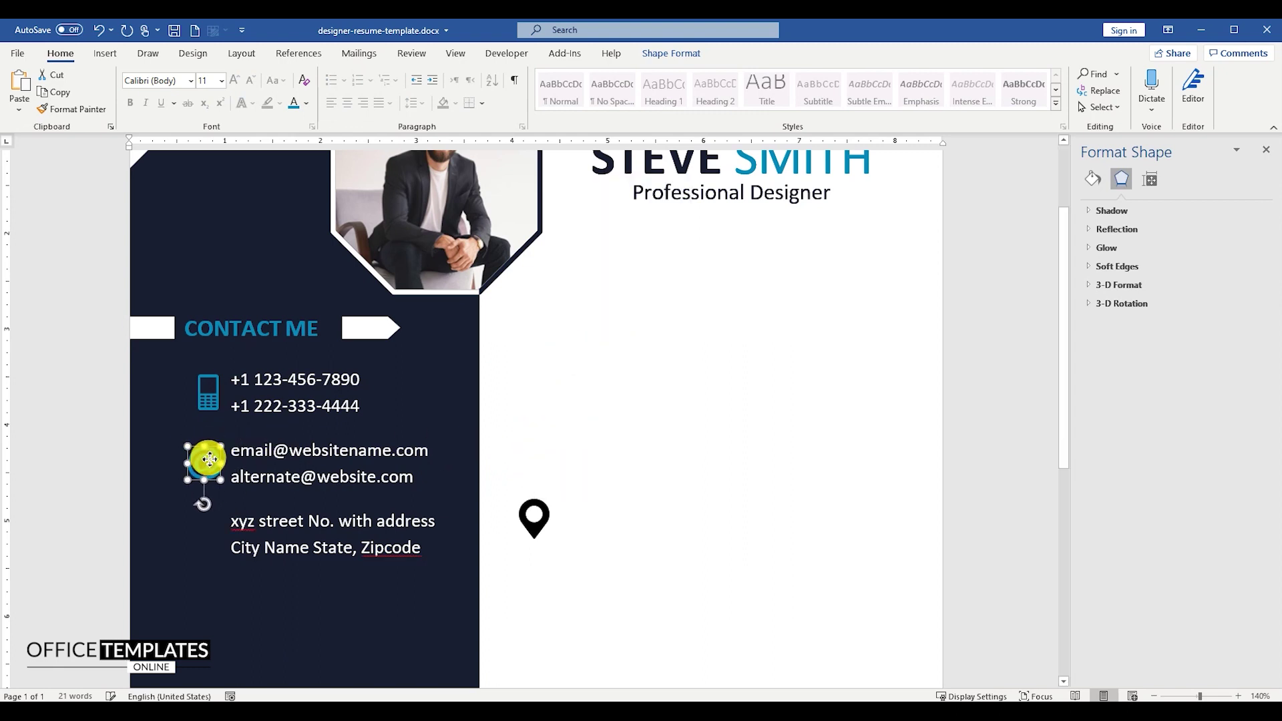
right_click(532, 517)
left_click(583, 554)
left_click(585, 425)
left_click_drag(534, 517, 200, 531)
Centre-align the three icons in one column and shift them slightly left.
left_click(203, 463, "shift")
left_click(207, 391, "shift")
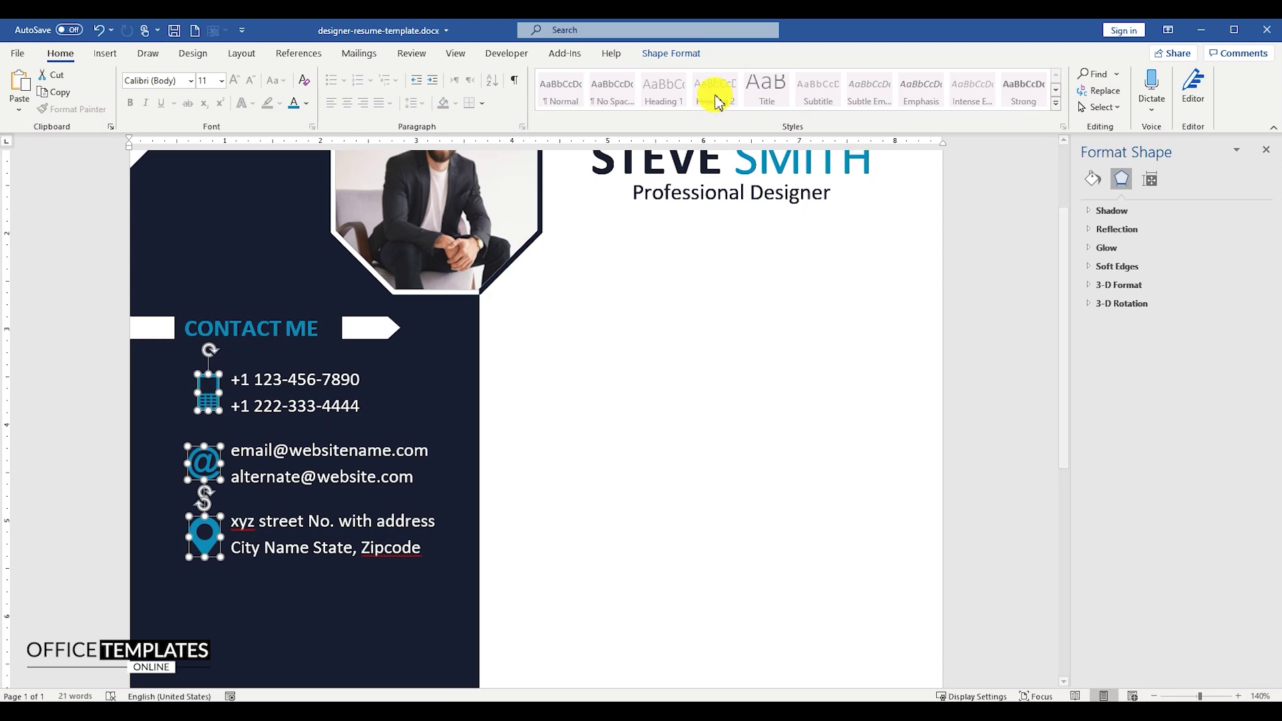
left_click(671, 52)
left_click(1044, 107)
left_click(1055, 160)
left_click_drag(223, 476, 219, 476)
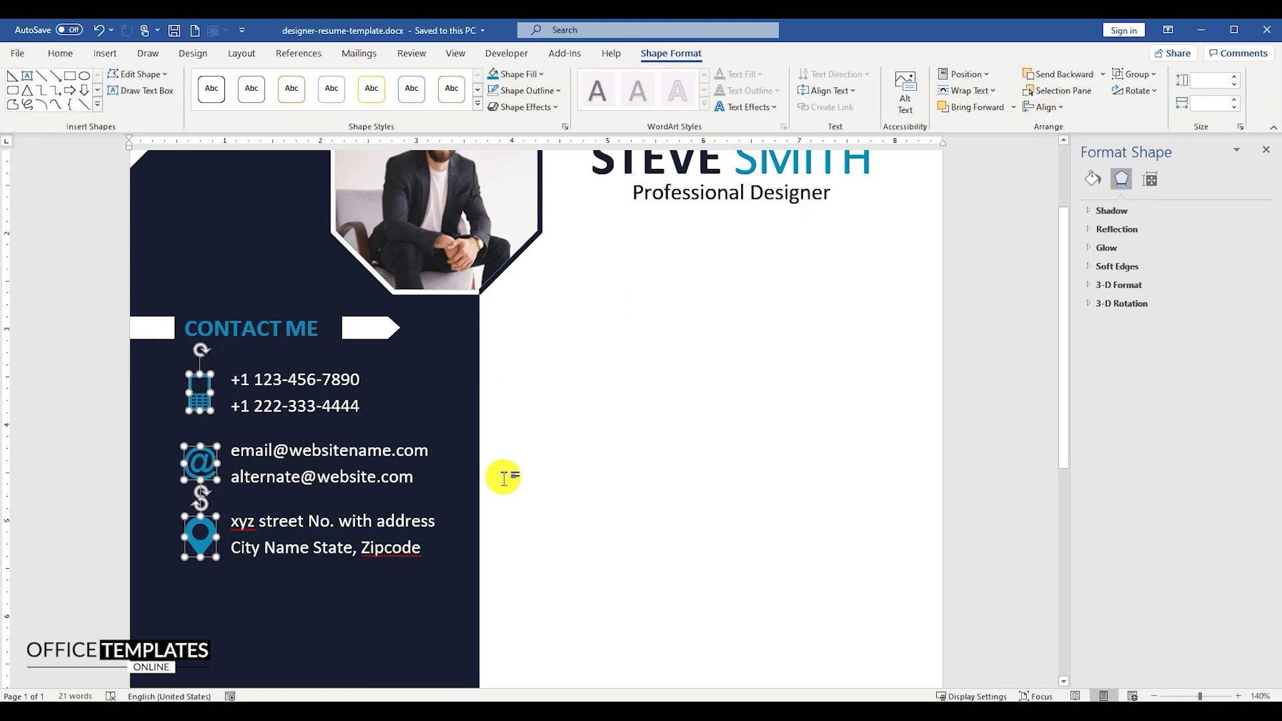
scroll(504, 477, "down", 8)
left_click(558, 435)
left_click(458, 314)
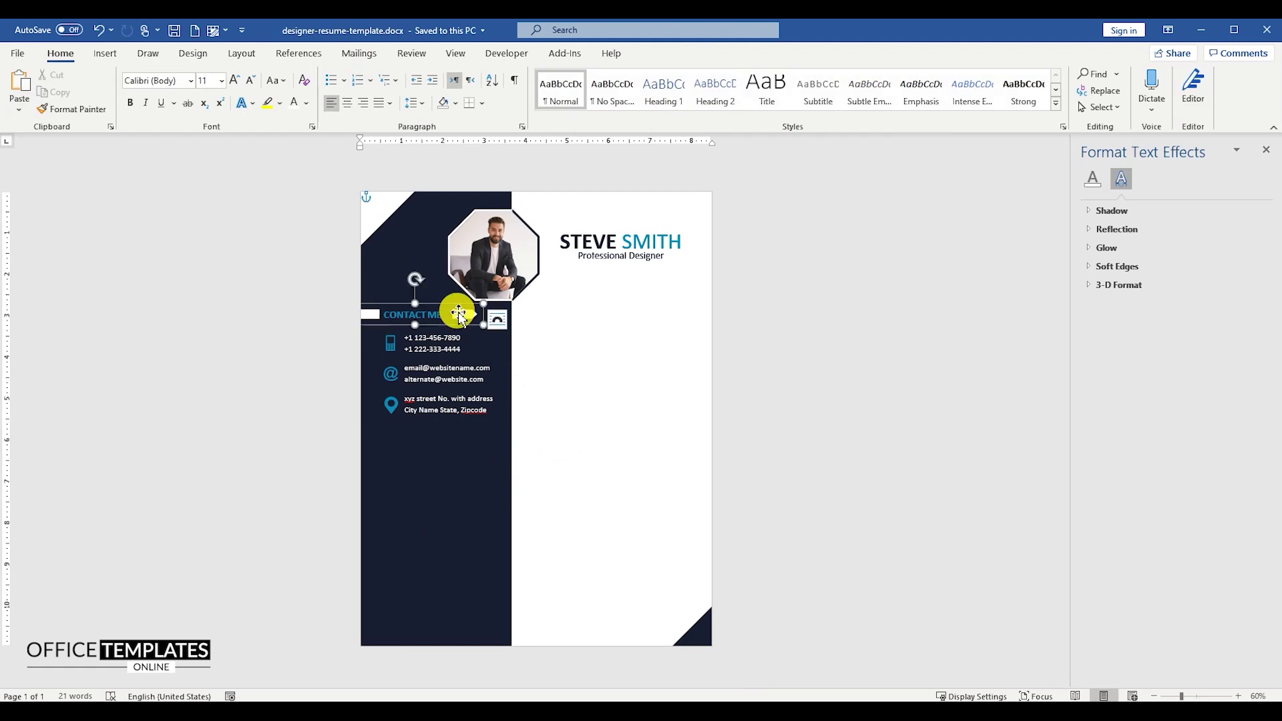
Duplicate the CONTACT ME banner below the address, retitle it SKILLS, and save.
left_click_drag(458, 314, 454, 423)
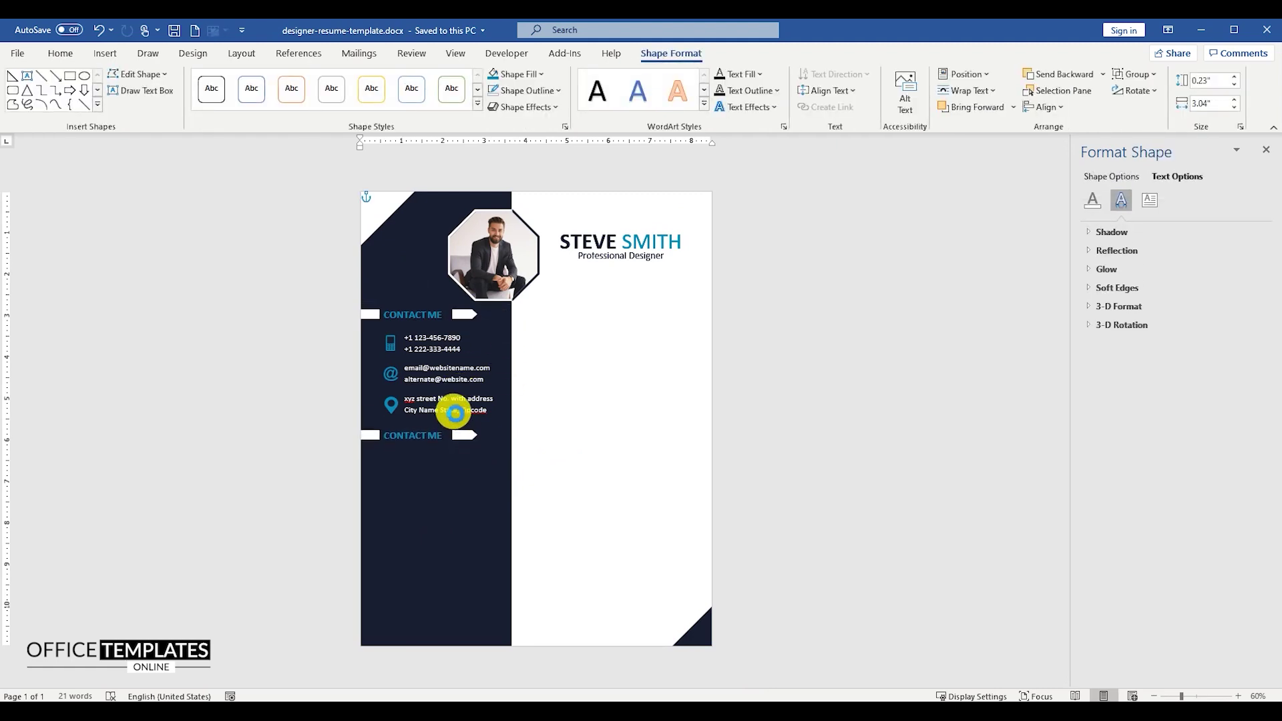
scroll(454, 414, "up", 6)
triple_click(294, 444)
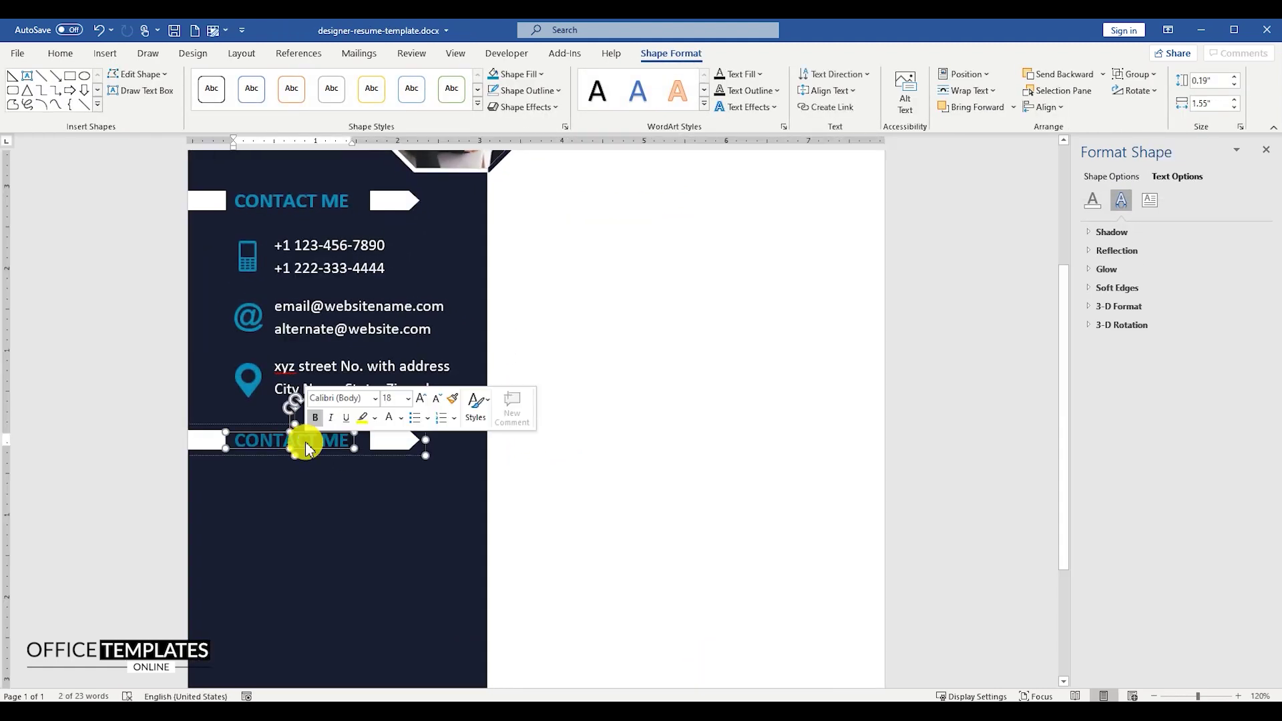
type("SKILLS")
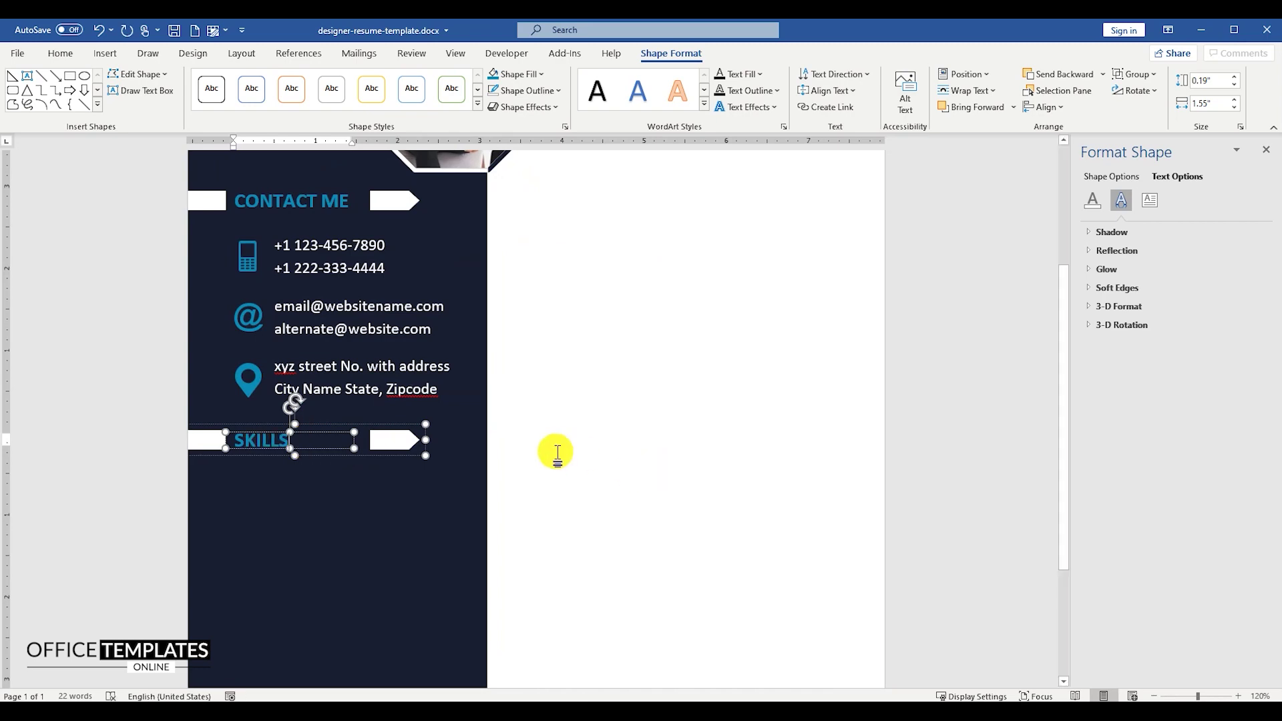
left_click(553, 450)
key("ctrl+s")
Copy the address box below SKILLS as a 12 pt 'Creativity (9/10)' label.
left_click(357, 412)
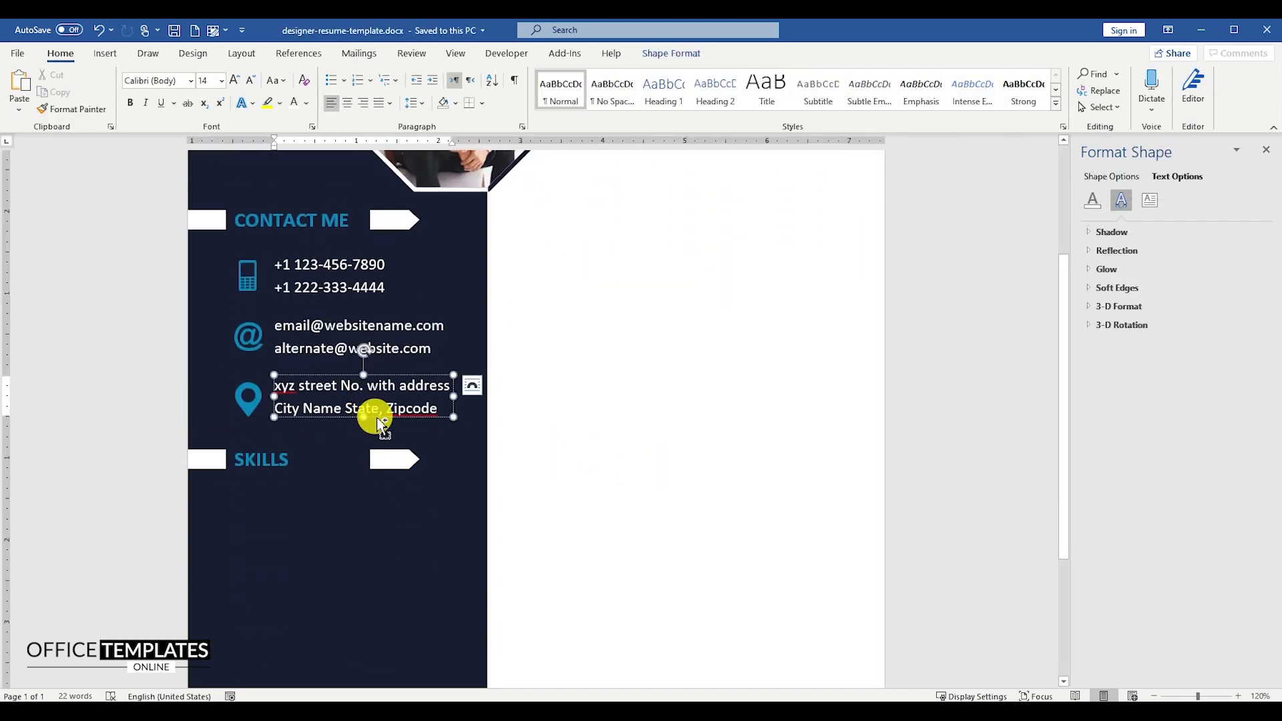
left_click_drag(381, 444, 372, 523)
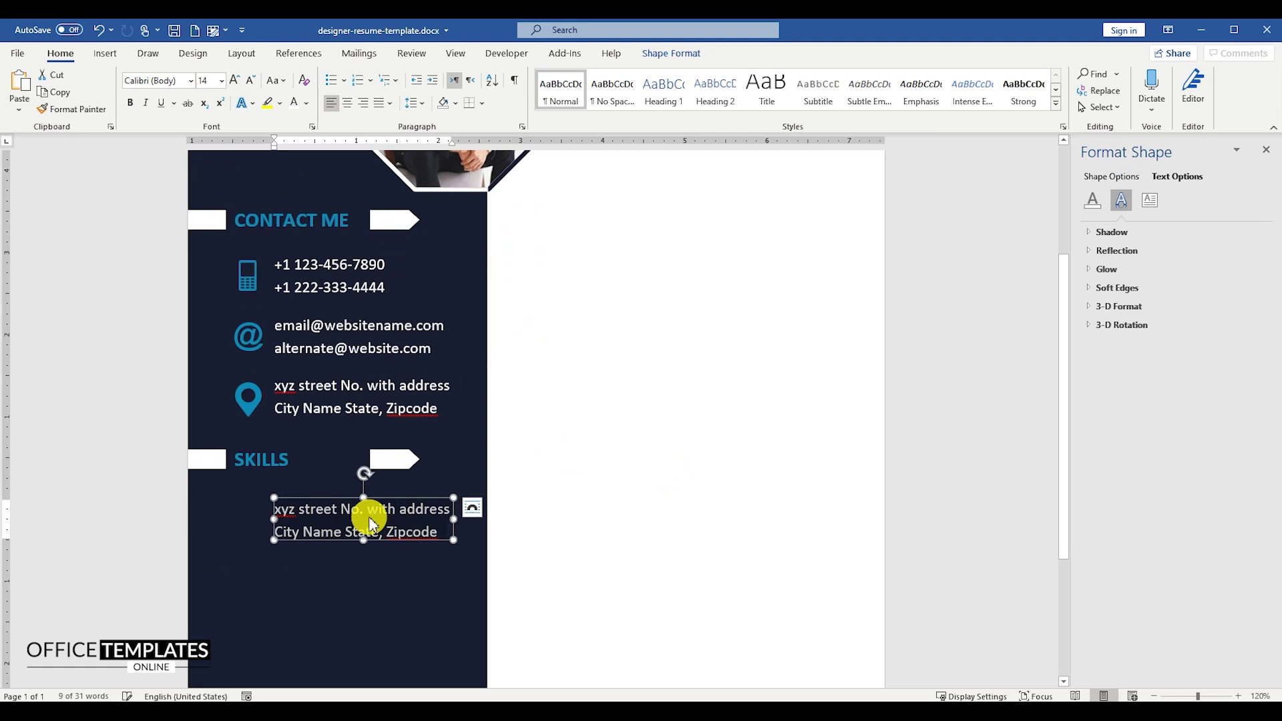
type("Creativity (9/10")
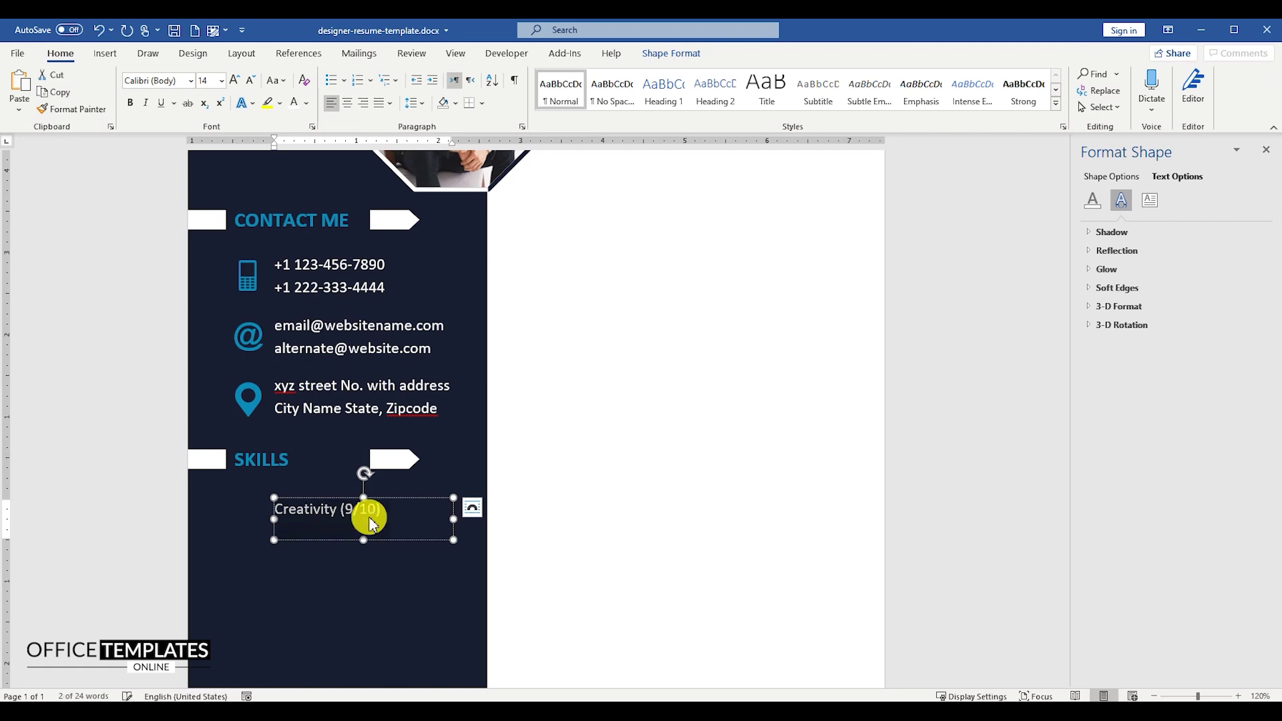
left_click(209, 81)
type("12")
key("Return")
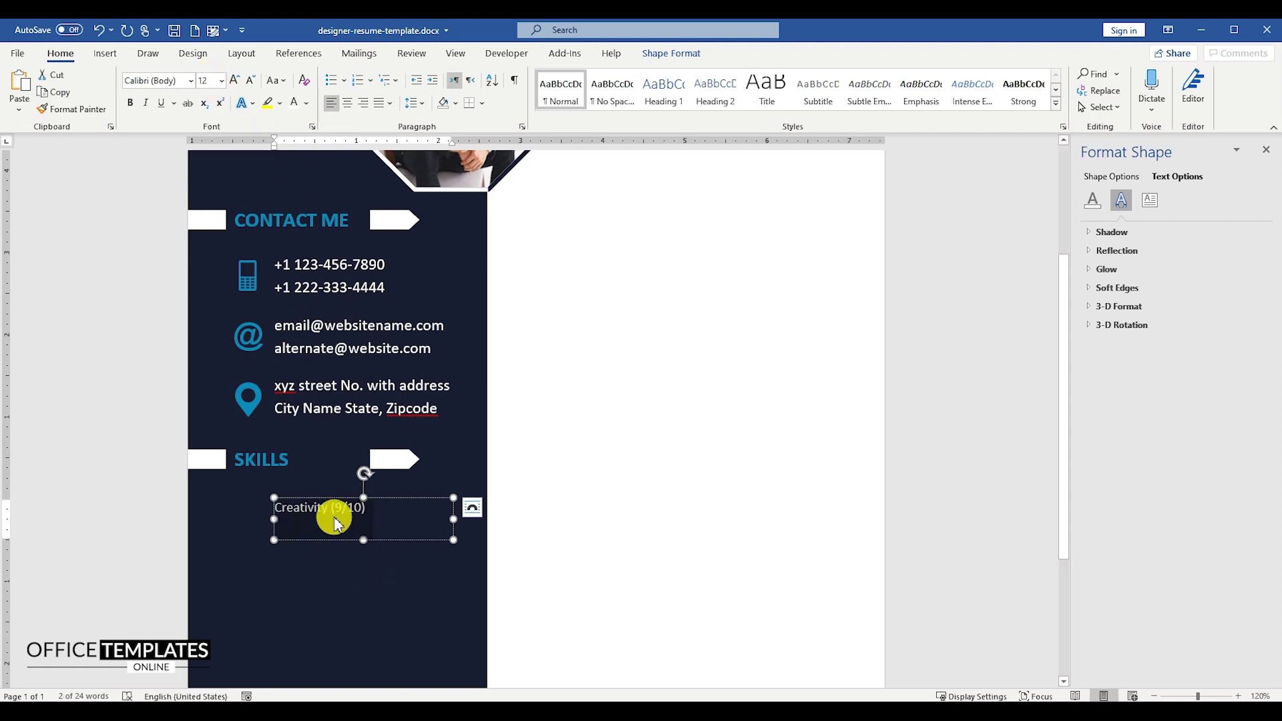
Make the (9/10) rating 8 pt and shorten the Creativity text box to fit.
left_click(336, 521)
left_click(205, 85)
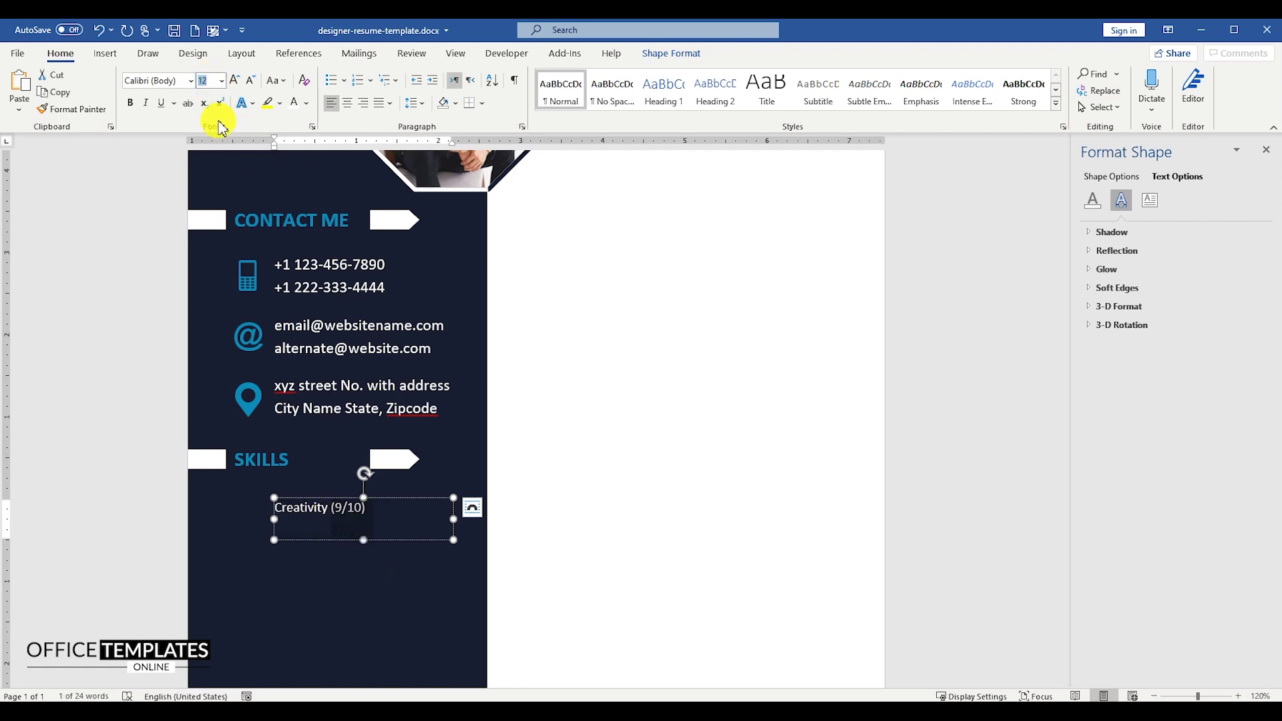
type("8")
key("Return")
left_click_drag(377, 551, 367, 519)
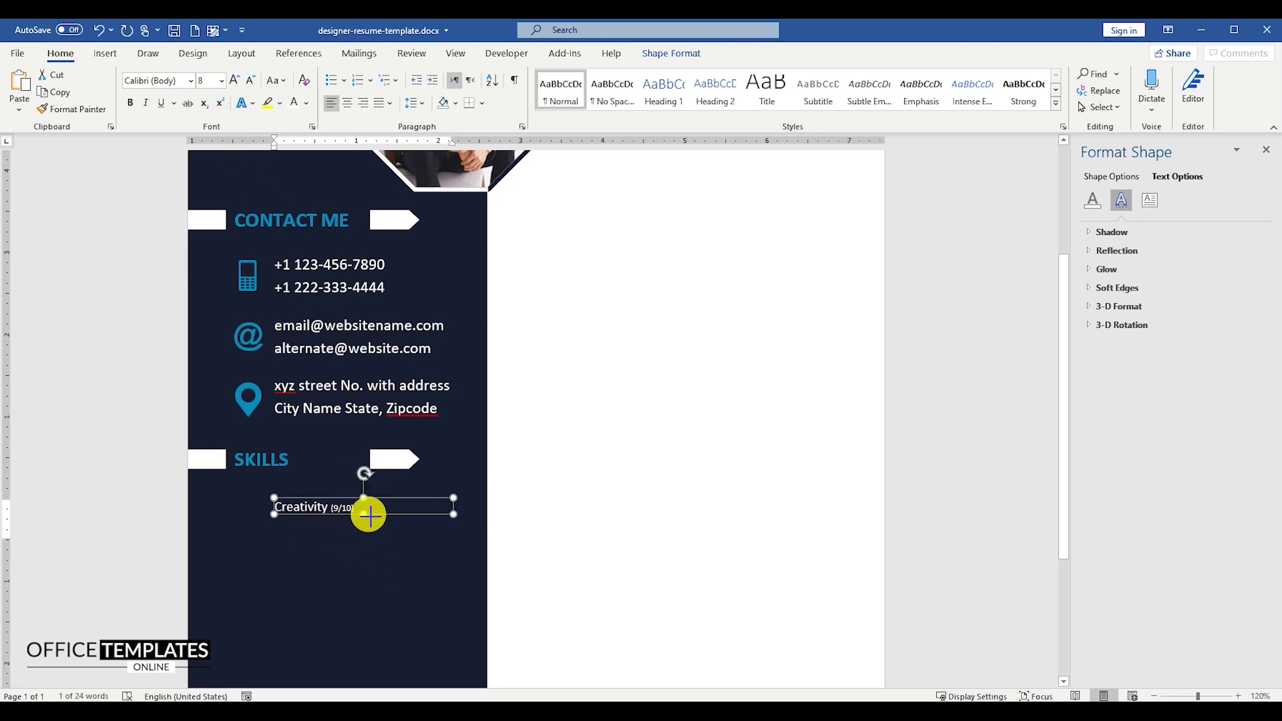
left_click(368, 534)
scroll(365, 541, "up", 4, "ctrl")
scroll(503, 481, "down", 4)
scroll(503, 481, "up", 1)
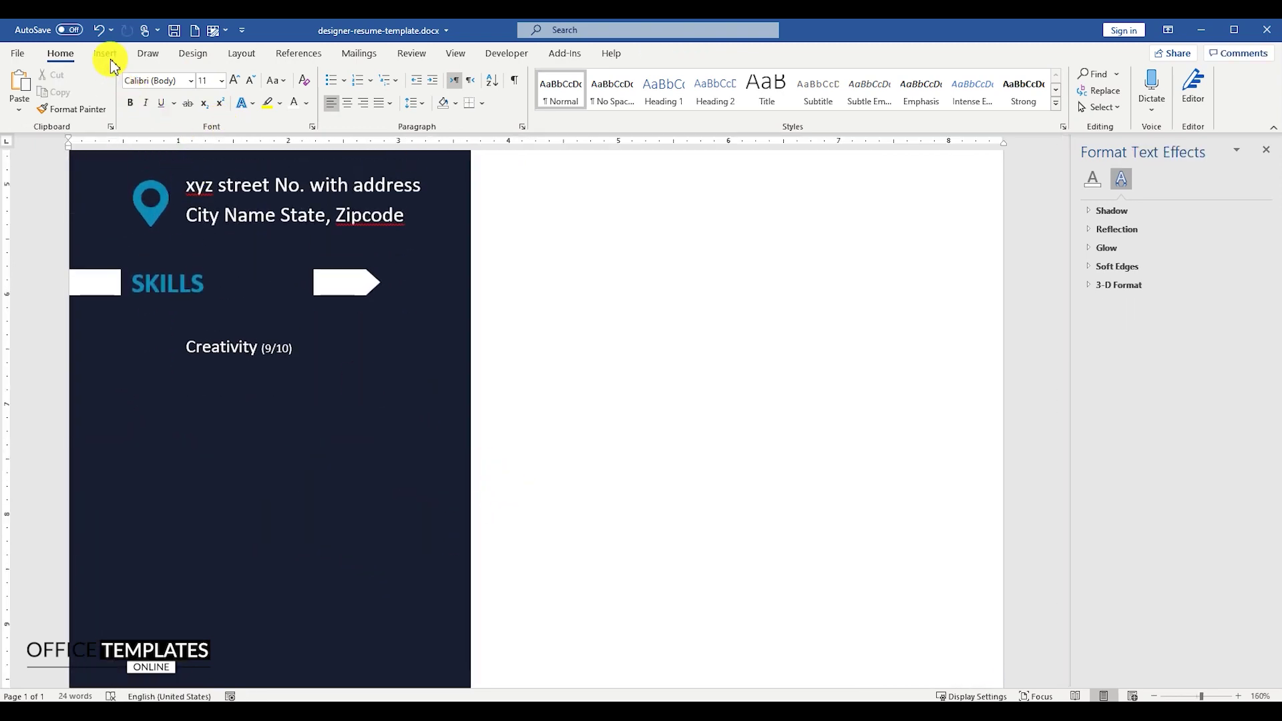
Draw a small circle below the Creativity label with teal fill and matching teal outline.
left_click(104, 54)
left_click(194, 99)
left_click(261, 150)
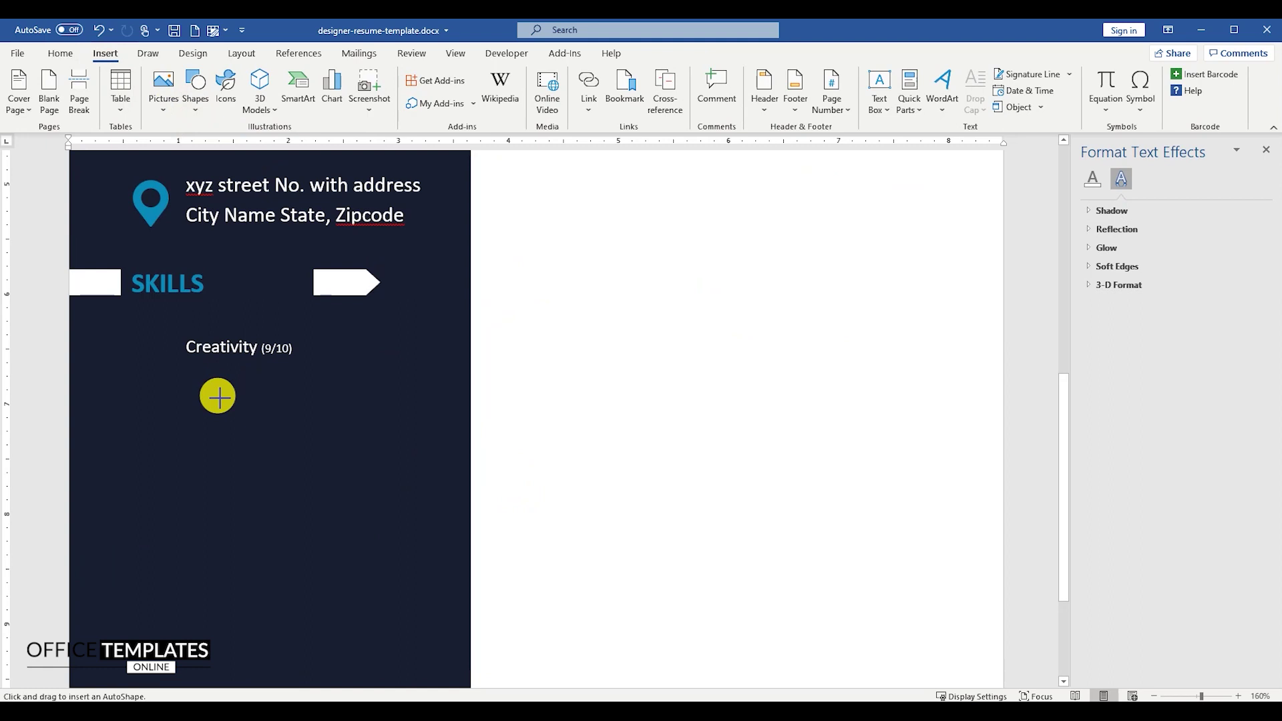
left_click_drag(142, 381, 167, 405)
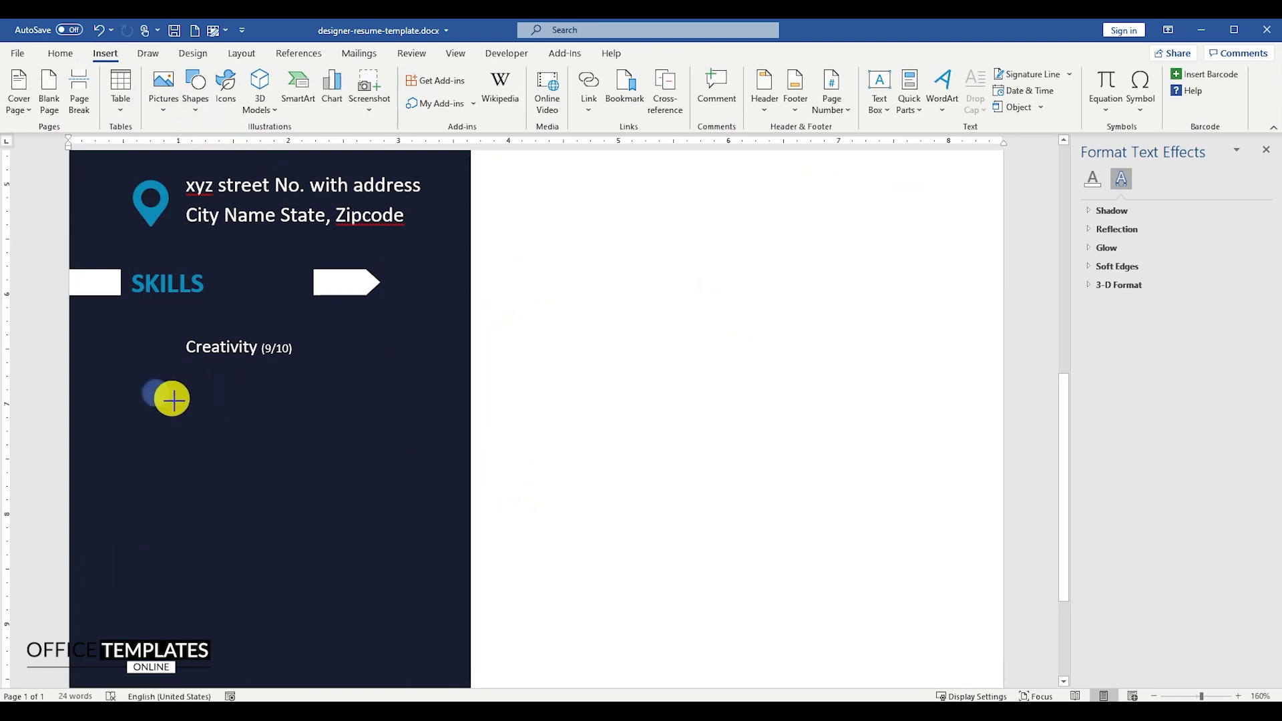
scroll(150, 397, "up", 3, "ctrl")
right_click(152, 402)
left_click(196, 422)
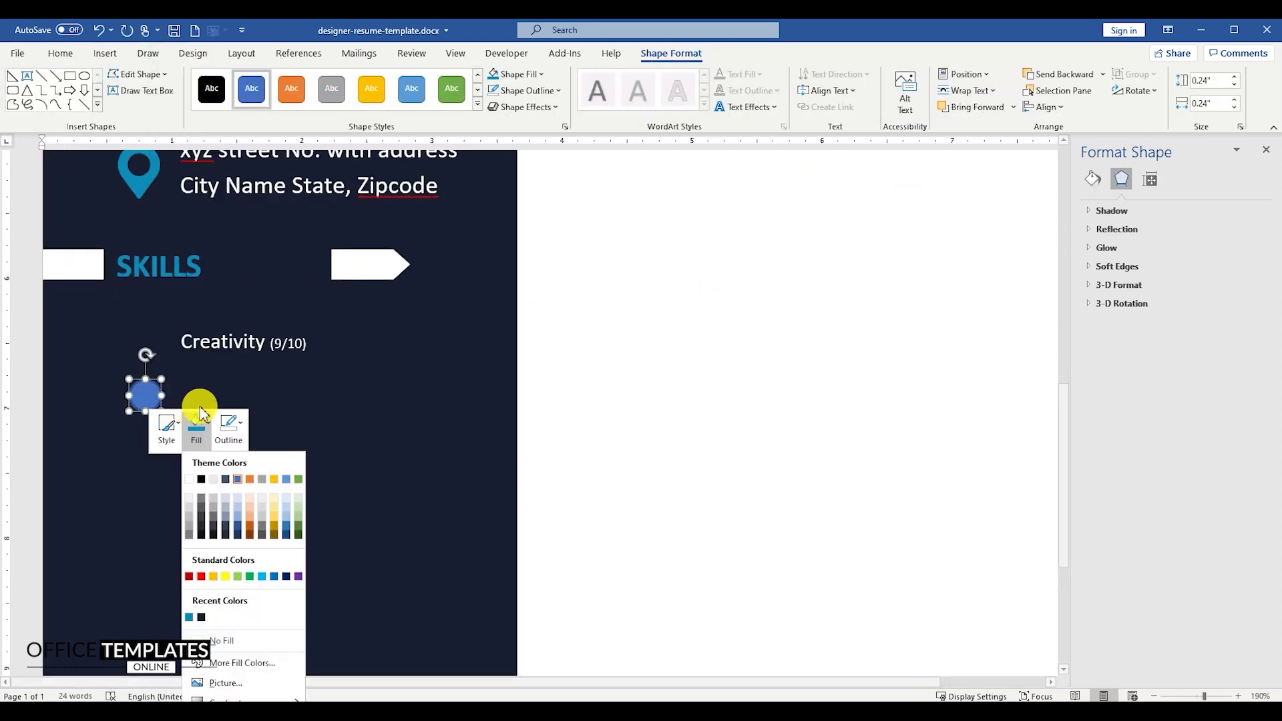
left_click(189, 611)
left_click(229, 427)
left_click(223, 619)
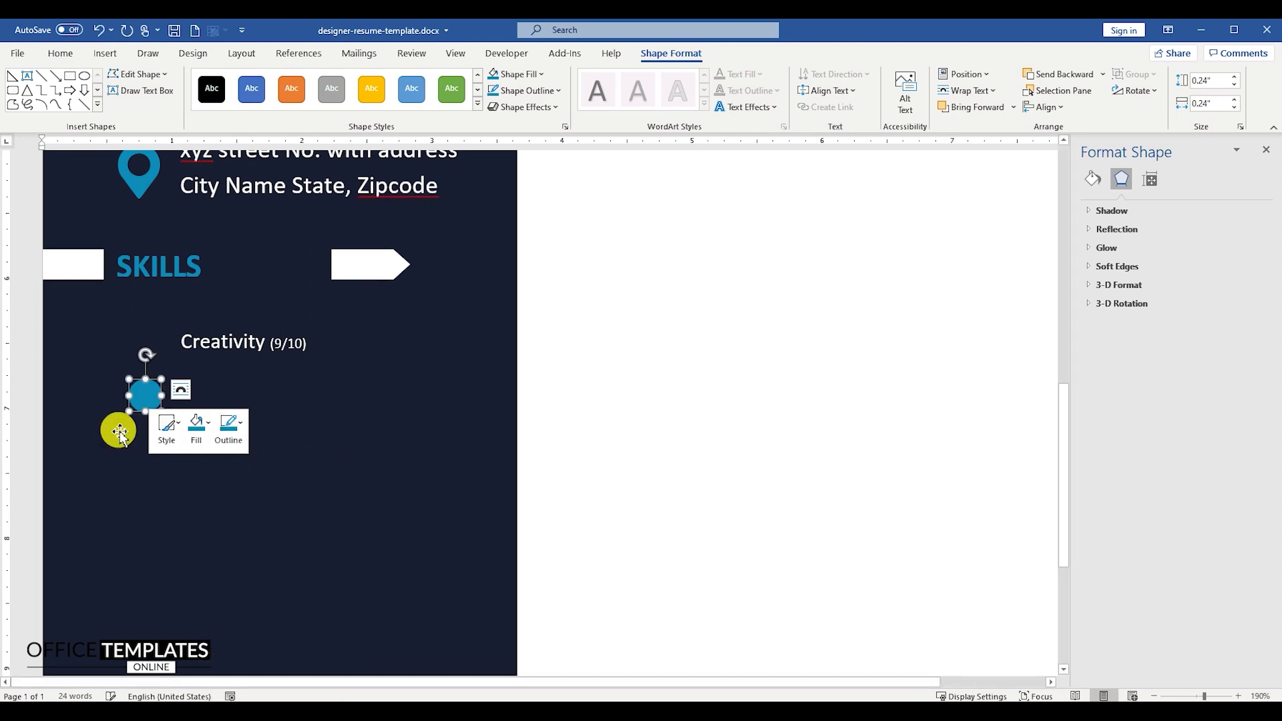
Copy the circle into ten dots, distribute and align them in one row, then group them.
left_click_drag(147, 388, 546, 400)
left_click(456, 395, "shift")
left_click(411, 396, "shift")
left_click(367, 396, "shift")
left_click(321, 395, "shift")
left_click(145, 395, "shift")
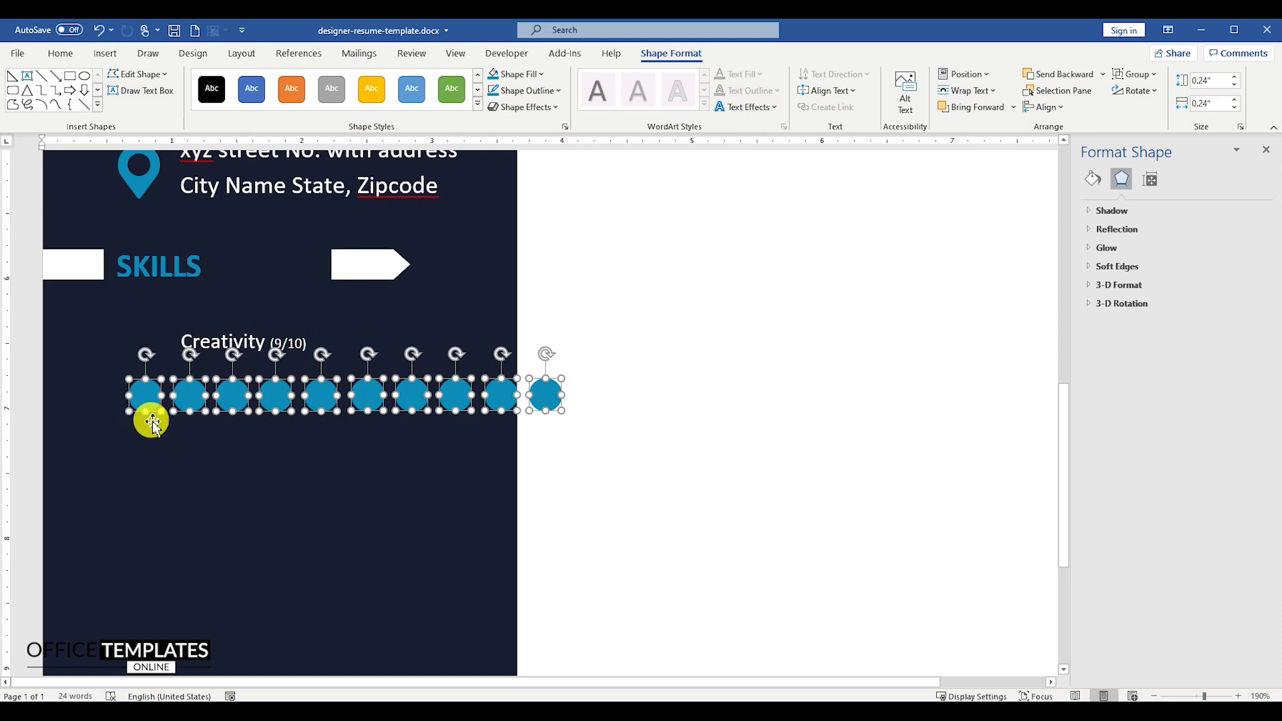
left_click(1045, 107)
left_click(1072, 208)
left_click(1046, 107)
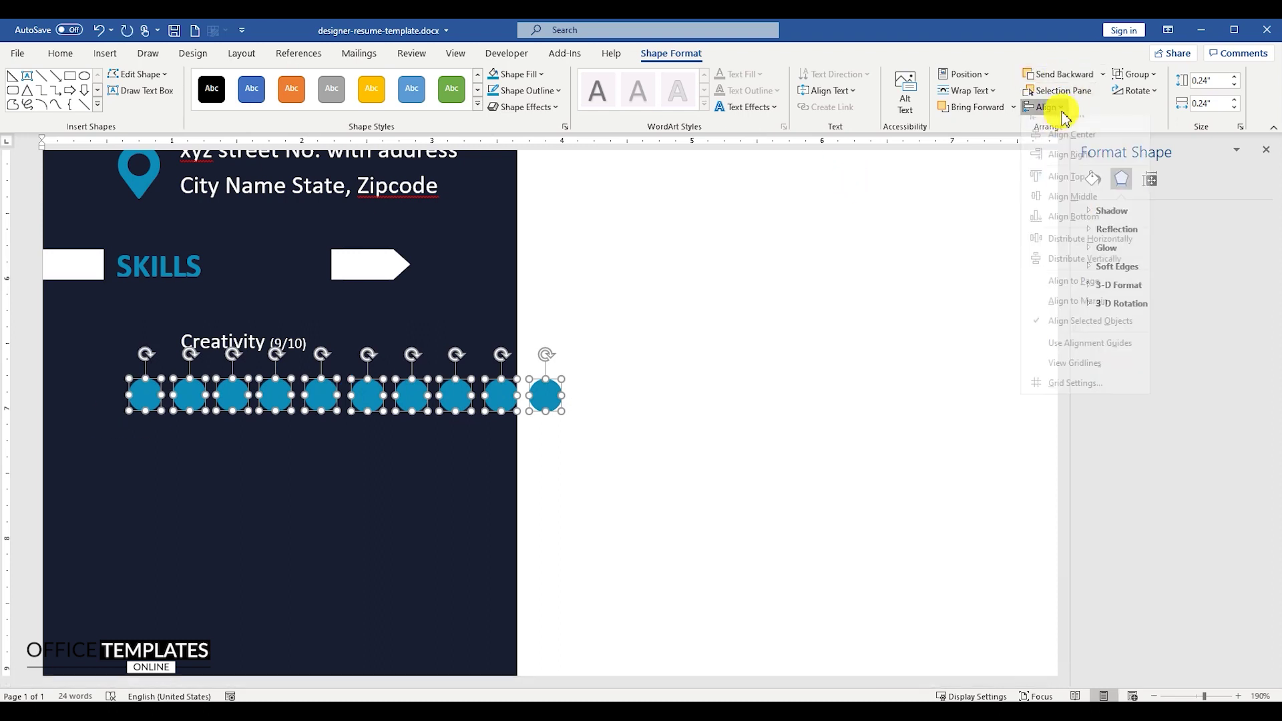
left_click(1089, 251)
right_click(546, 395)
left_click(718, 482)
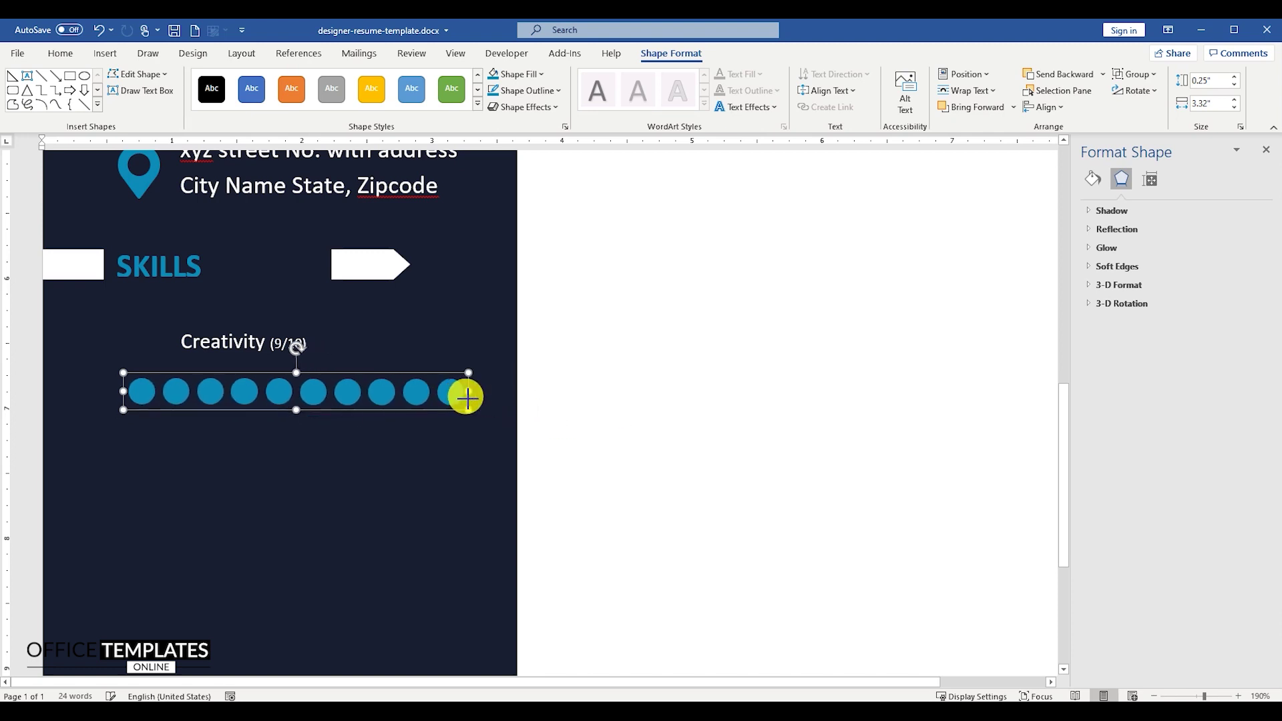
Shrink the dot row to fit the sidebar, align the Creativity label above it, and hollow the last dot.
left_click_drag(563, 418, 453, 408)
left_click(230, 352)
left_click_drag(243, 337, 215, 343)
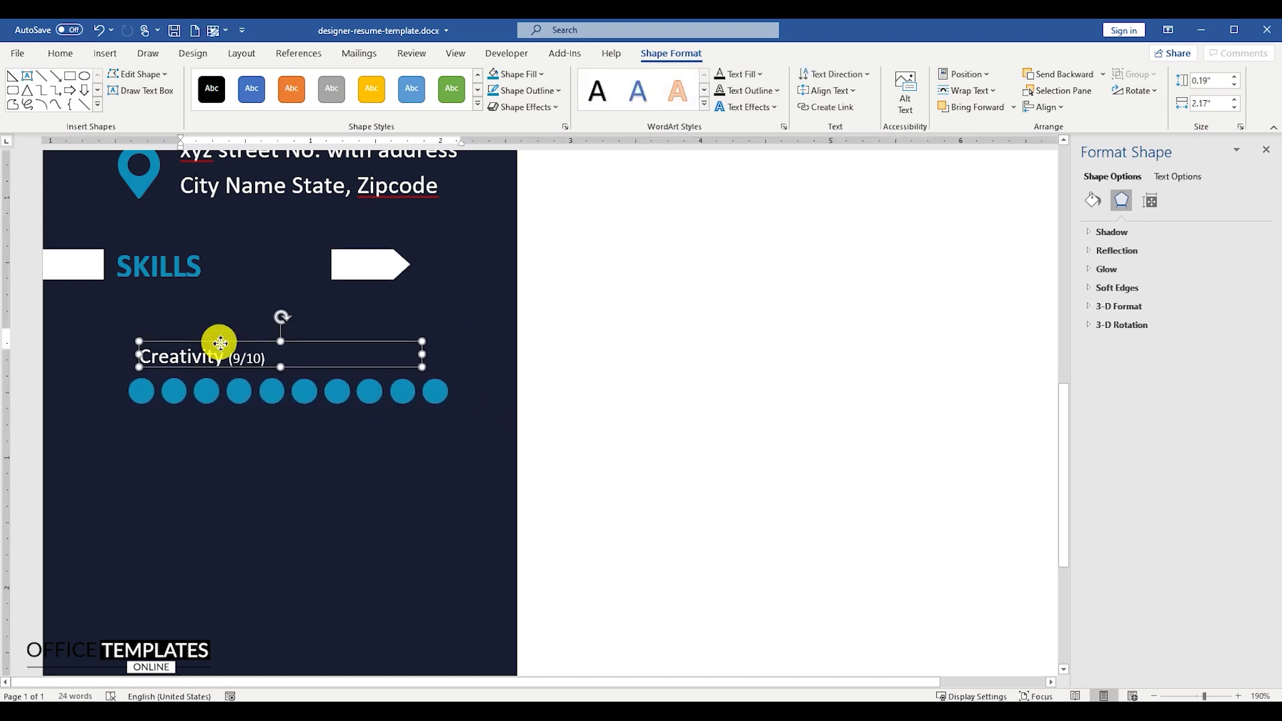
left_click(436, 391)
right_click(435, 391)
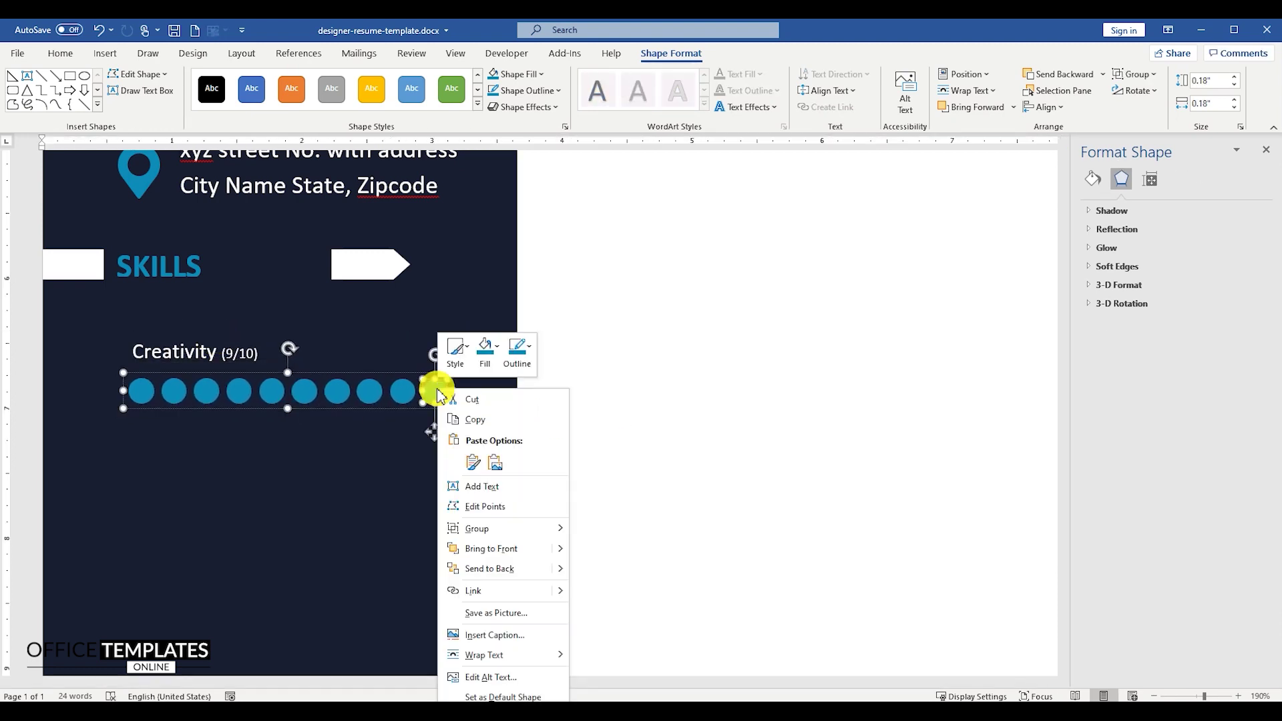
left_click(485, 347)
left_click(513, 538)
scroll(222, 358, "down", 9)
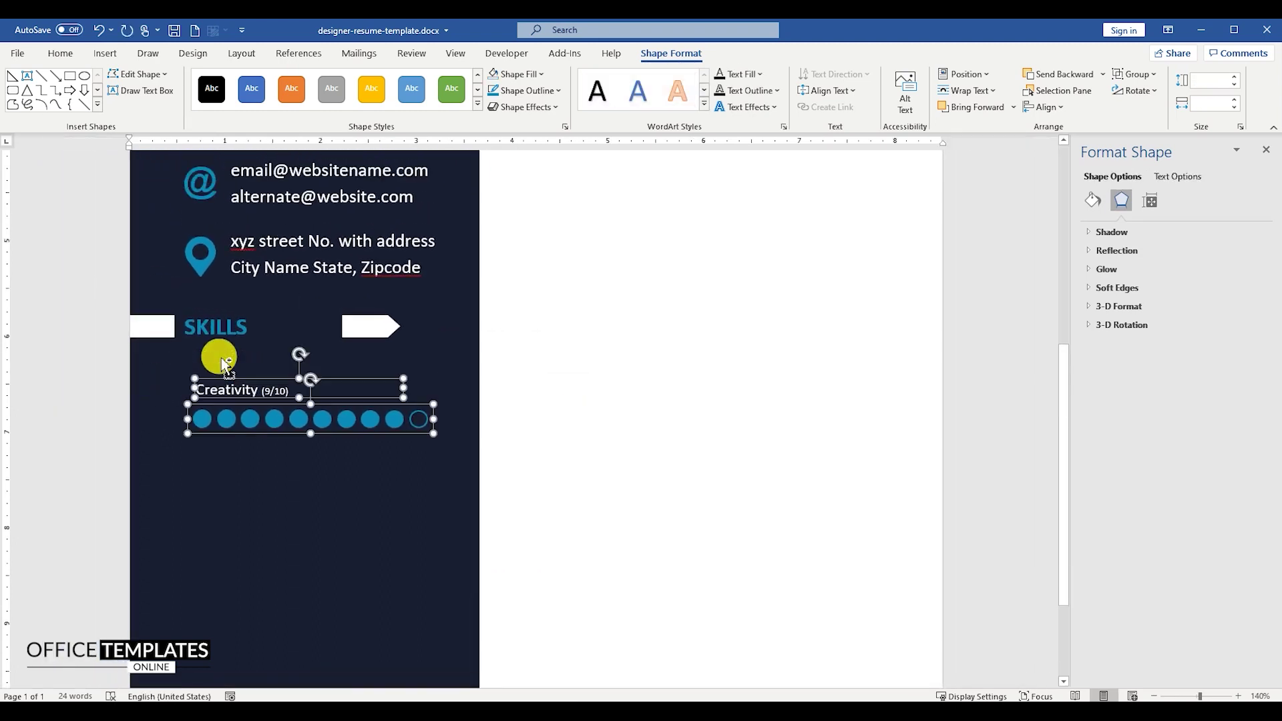
Group the Creativity label with its dots and paste copies down the sidebar to make five rows.
left_click(434, 421)
scroll(438, 389, "down", 1)
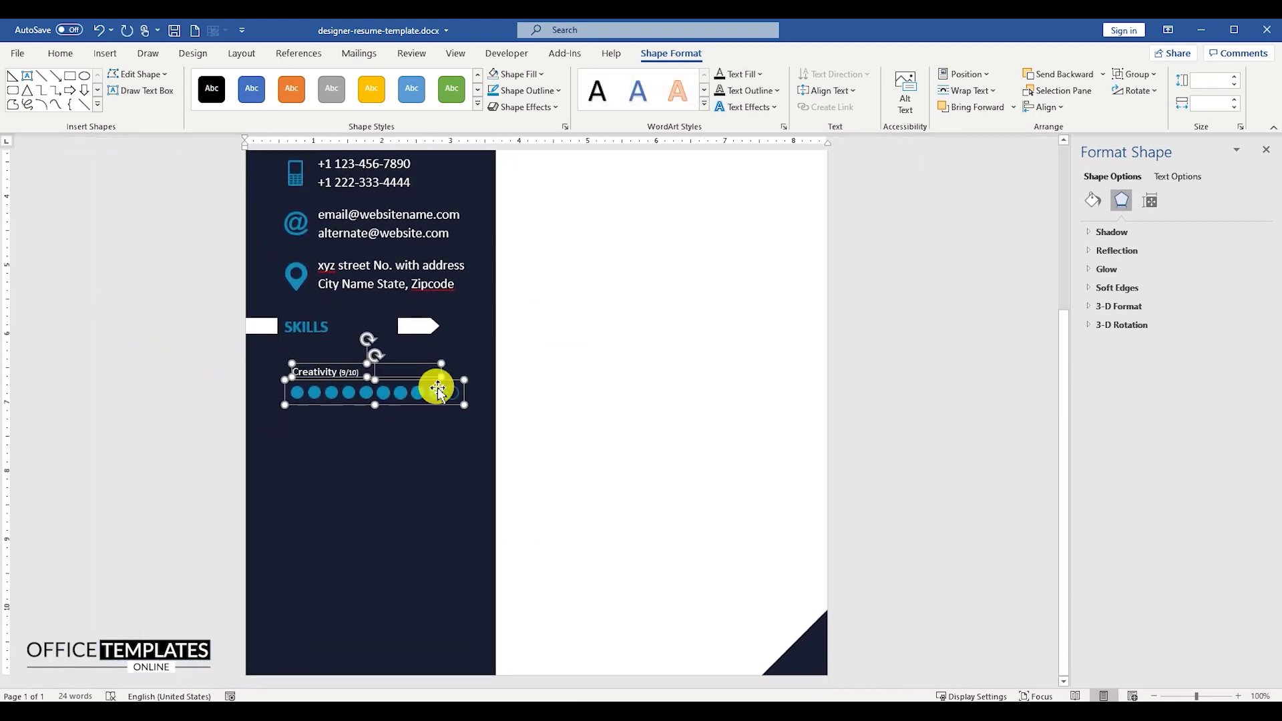
right_click(416, 380)
left_click(434, 407)
key("ctrl+v")
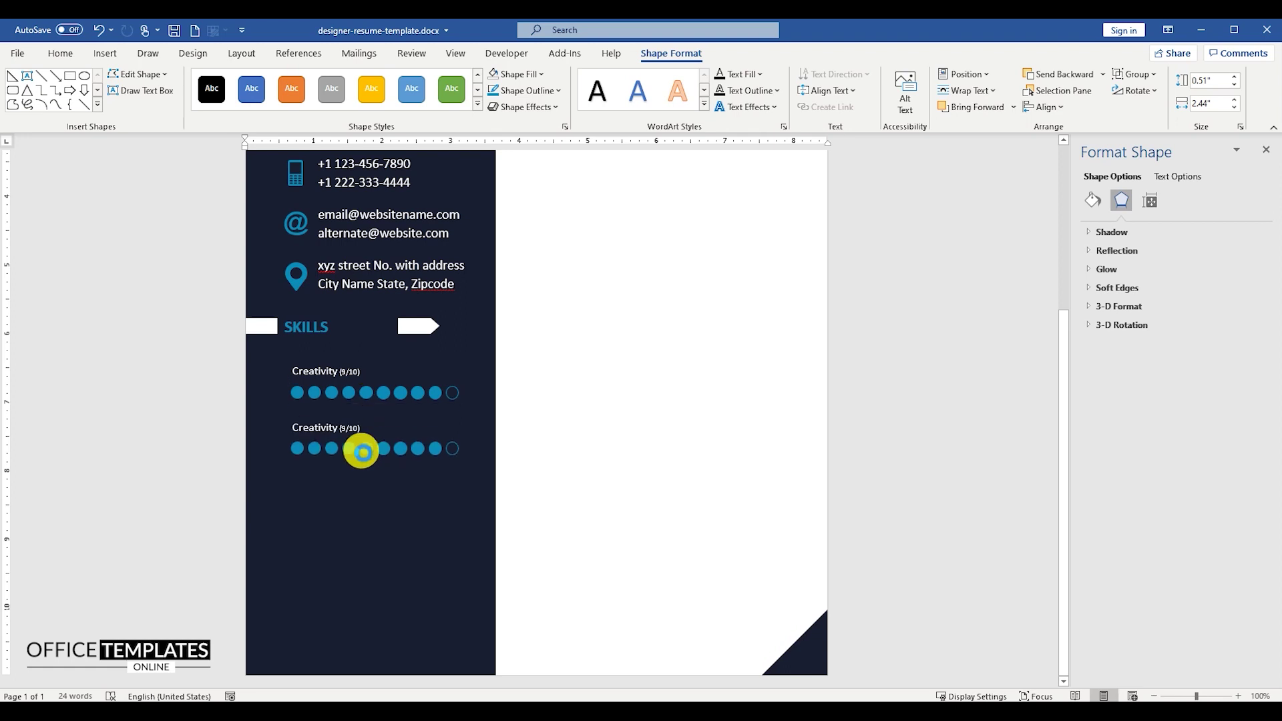
left_click_drag(358, 440, 354, 592)
key("ctrl+v")
Distribute the five rating rows evenly down the sidebar and relabel the second as Photoshop (8/10).
left_click(347, 542, "shift")
left_click(343, 494, "shift")
left_click(348, 441, "shift")
left_click(349, 392, "shift")
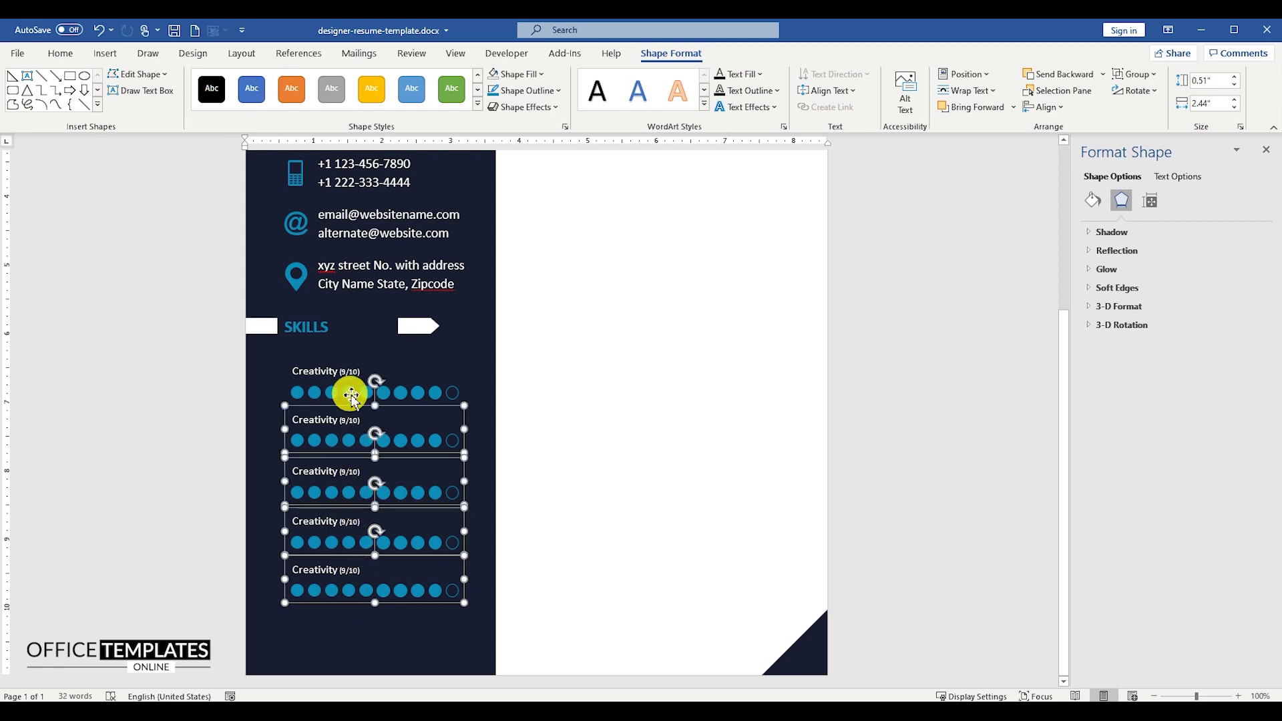
left_click(1045, 107)
left_click(1084, 270)
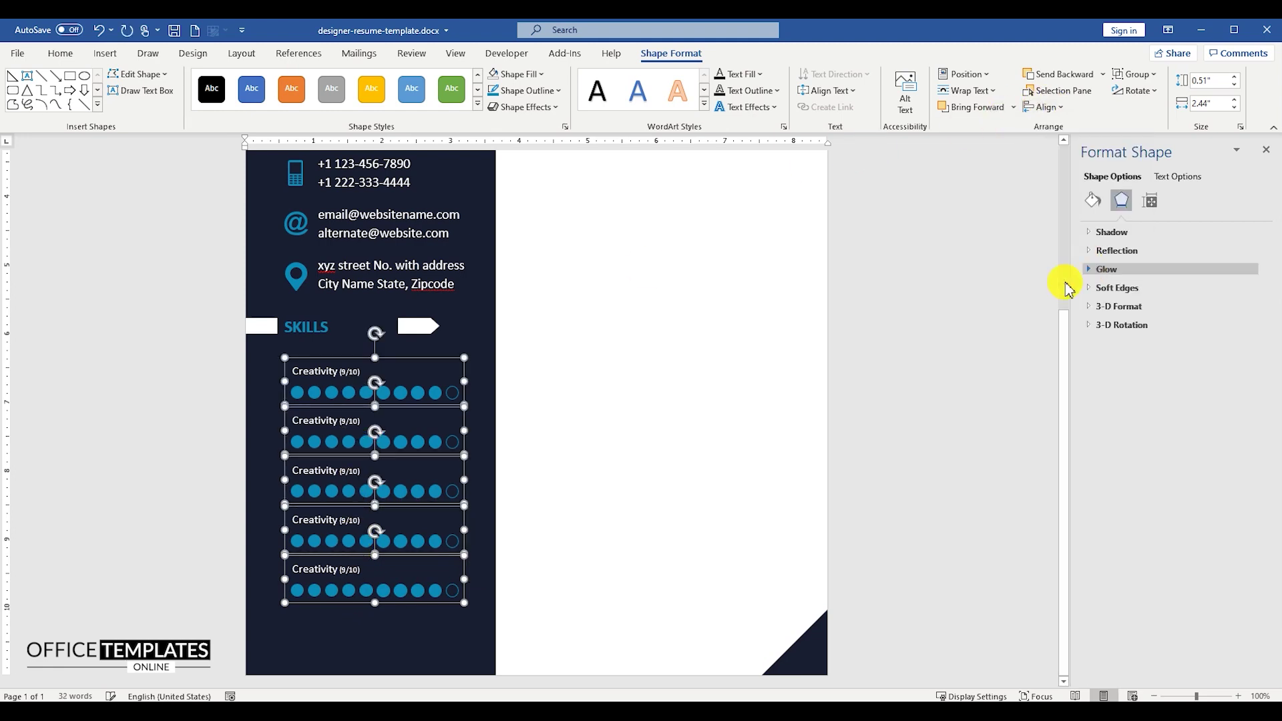
left_click(315, 426)
type("Photoshop (8")
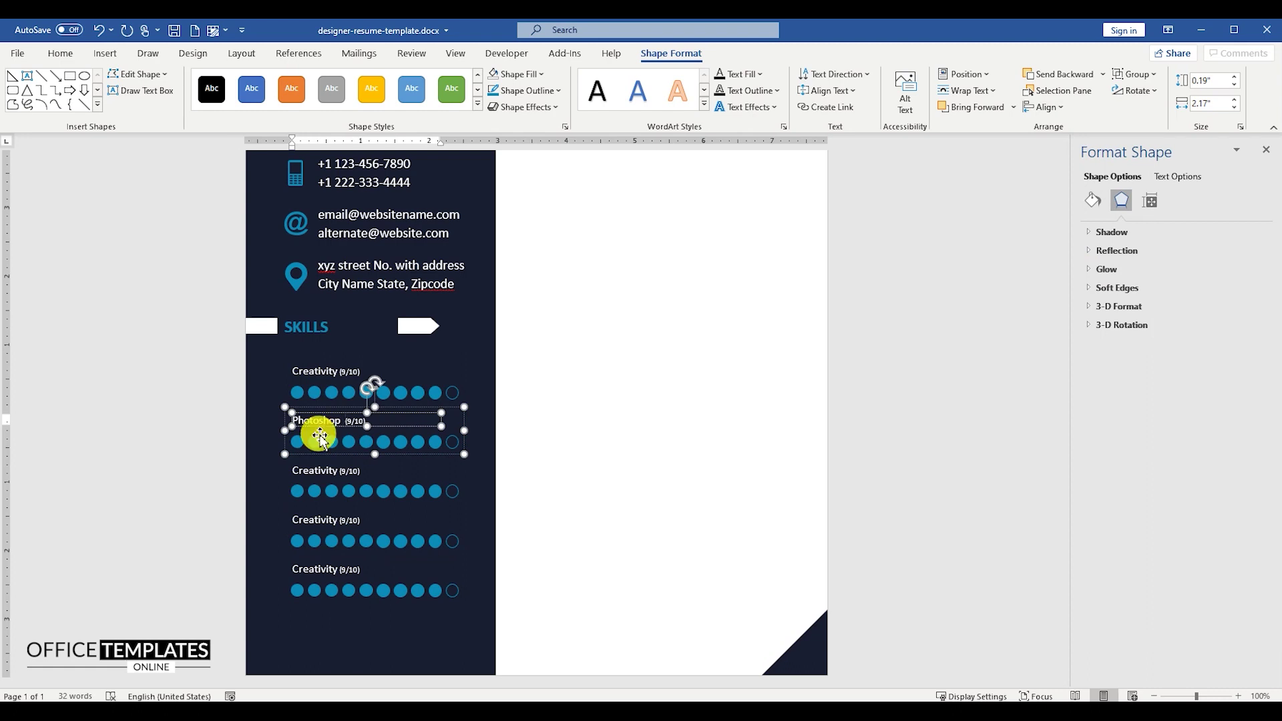
Hollow the ninth Photoshop dot and retype the third label as Illustrator (7/10).
right_click(435, 441)
left_click(480, 467)
left_click(508, 366)
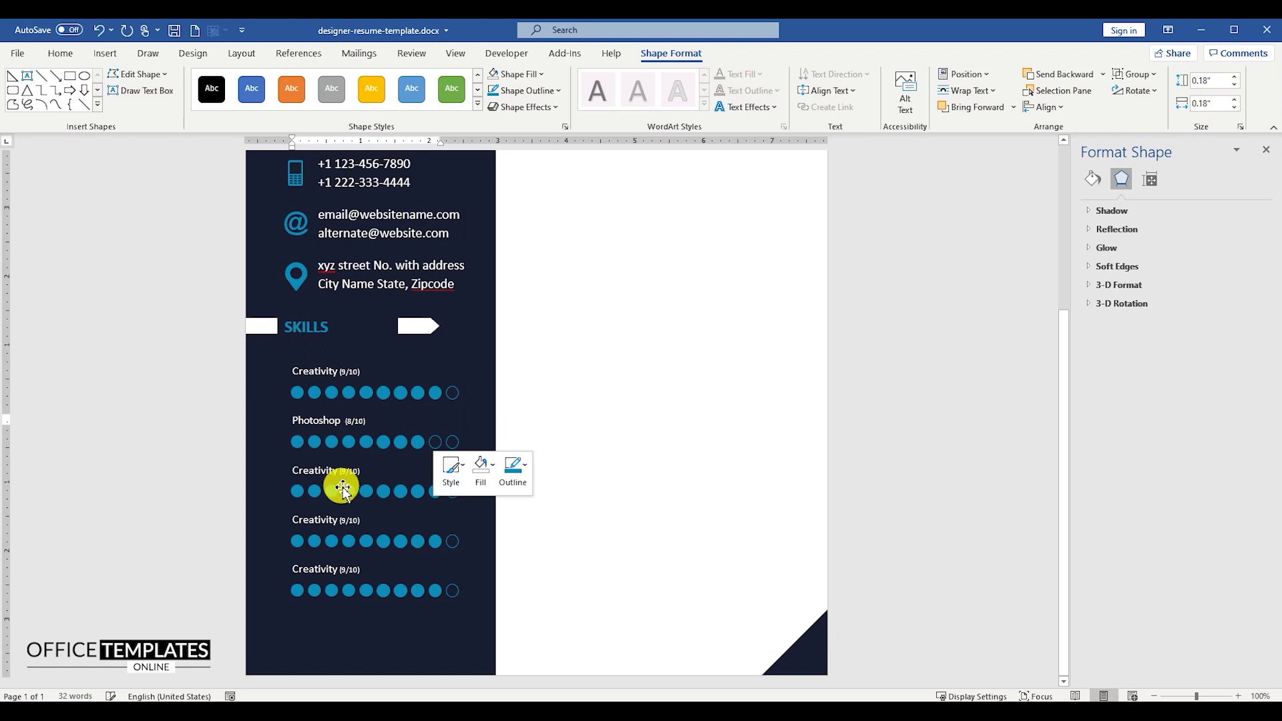
left_click(347, 497)
double_click(294, 471)
key("BackSpace")
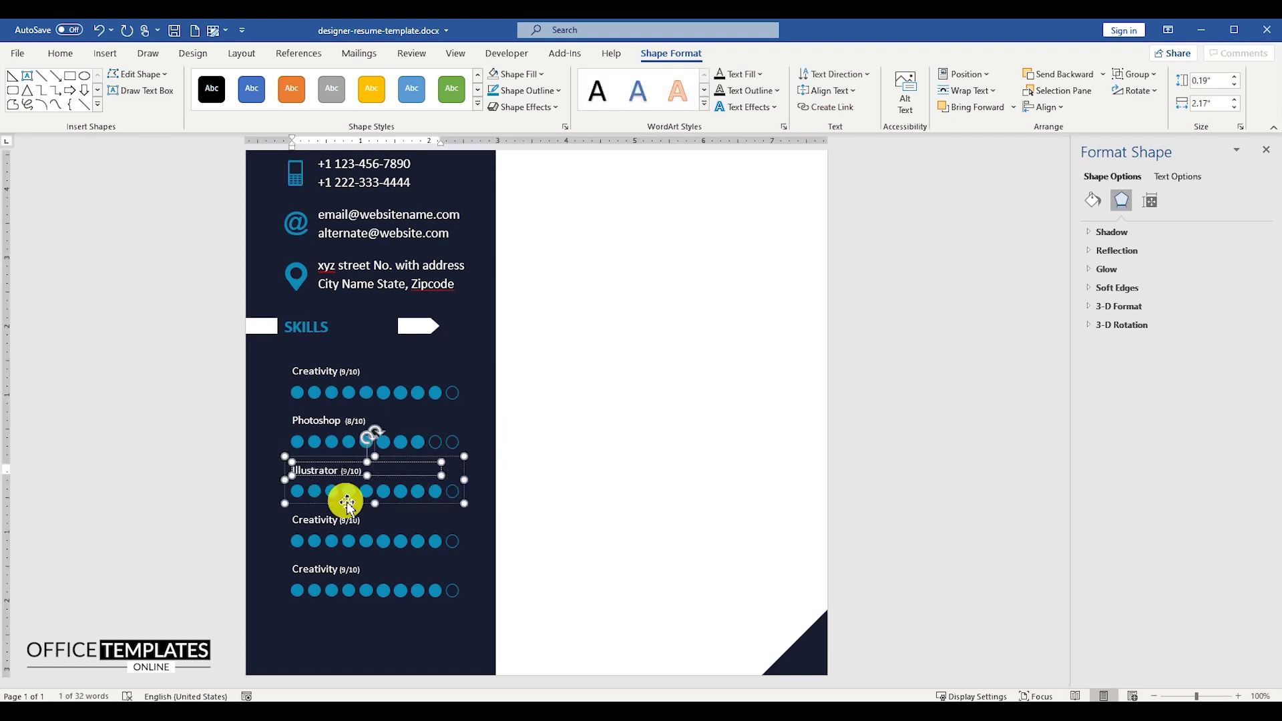
Set the last Illustrator dots to No Fill so the row shows 7/10.
left_click(417, 492)
left_click(434, 492, "shift")
right_click(435, 492)
left_click(480, 515)
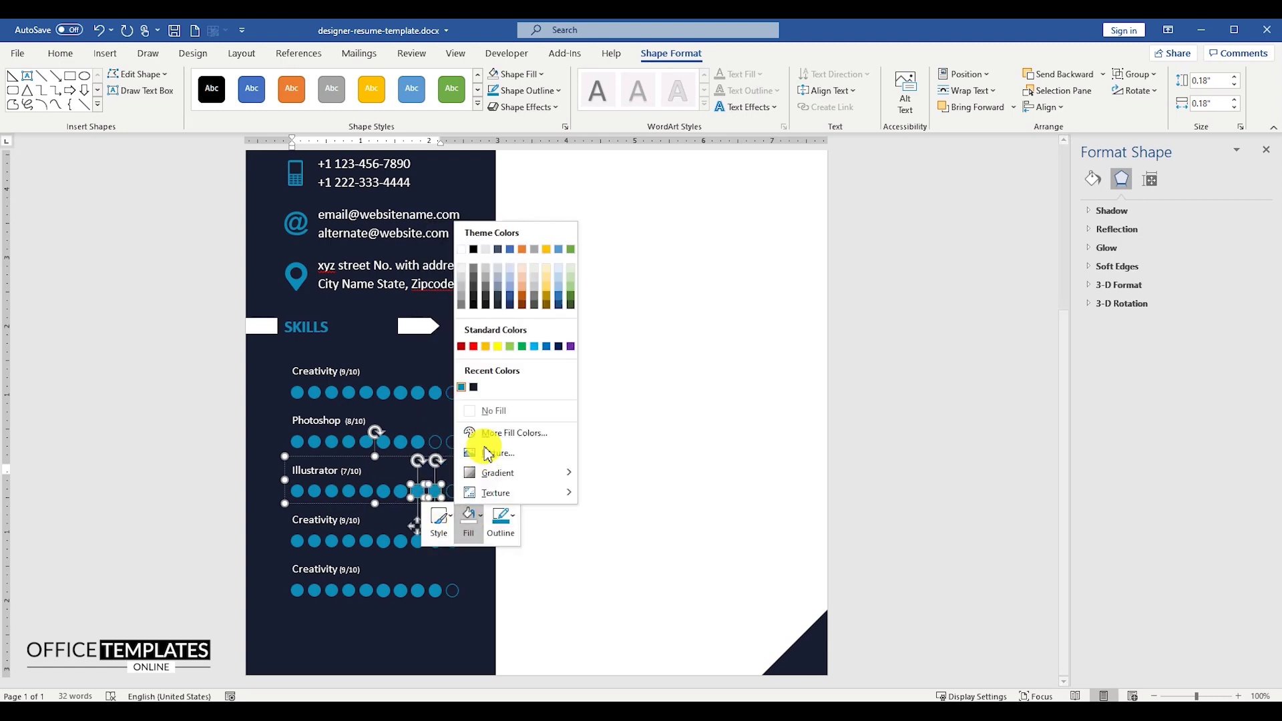
left_click(494, 411)
Relabel the last two rows InDesign (9/10) and Interactive Media (6/10).
left_click(337, 528)
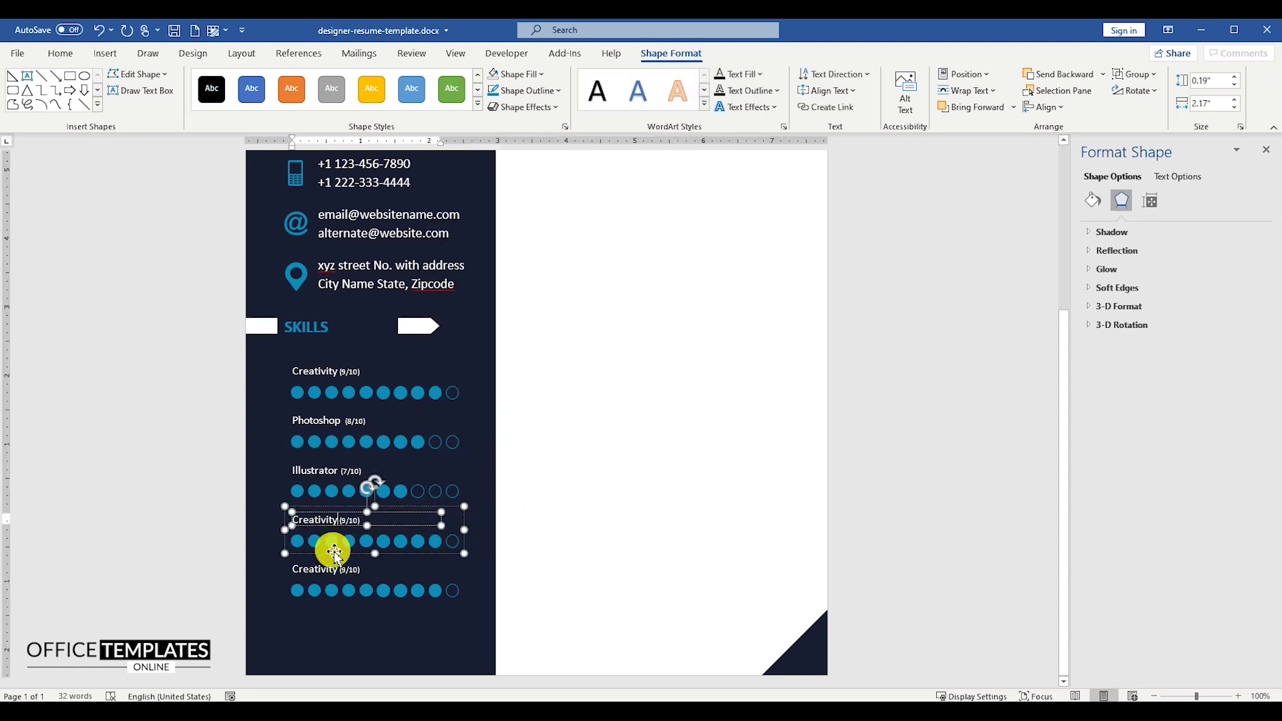
type("InDesign")
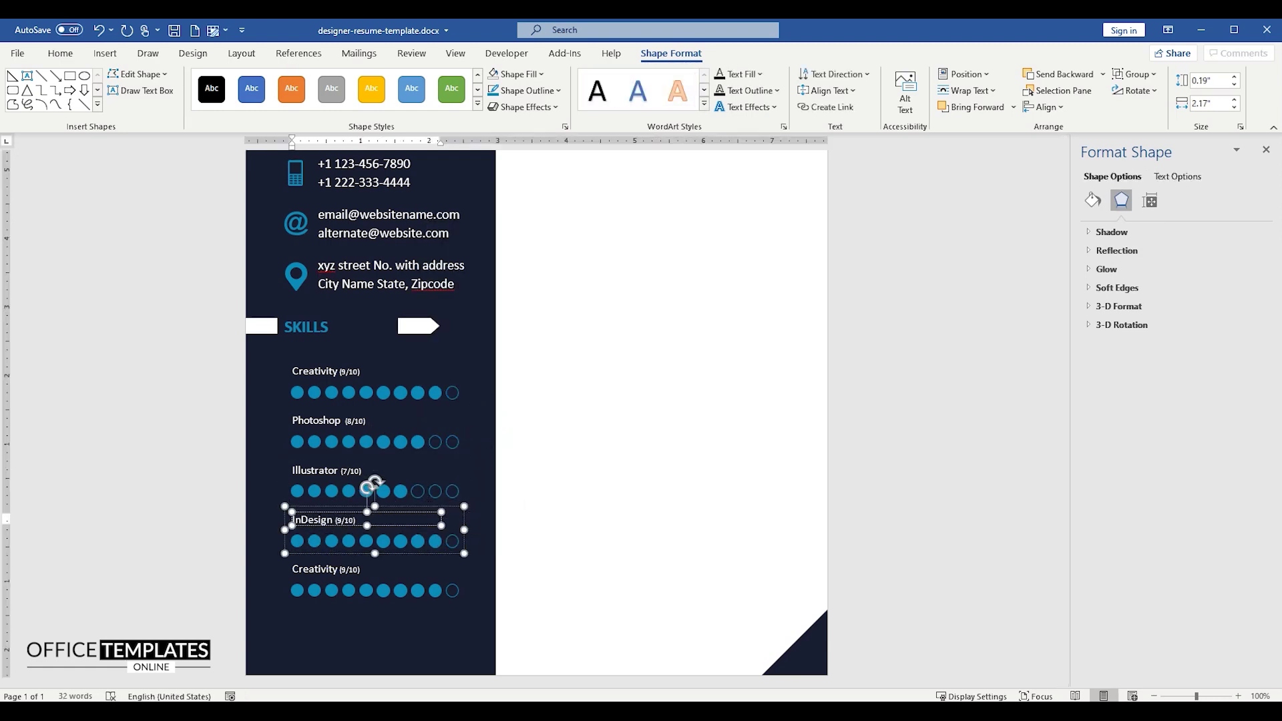
left_click(341, 569)
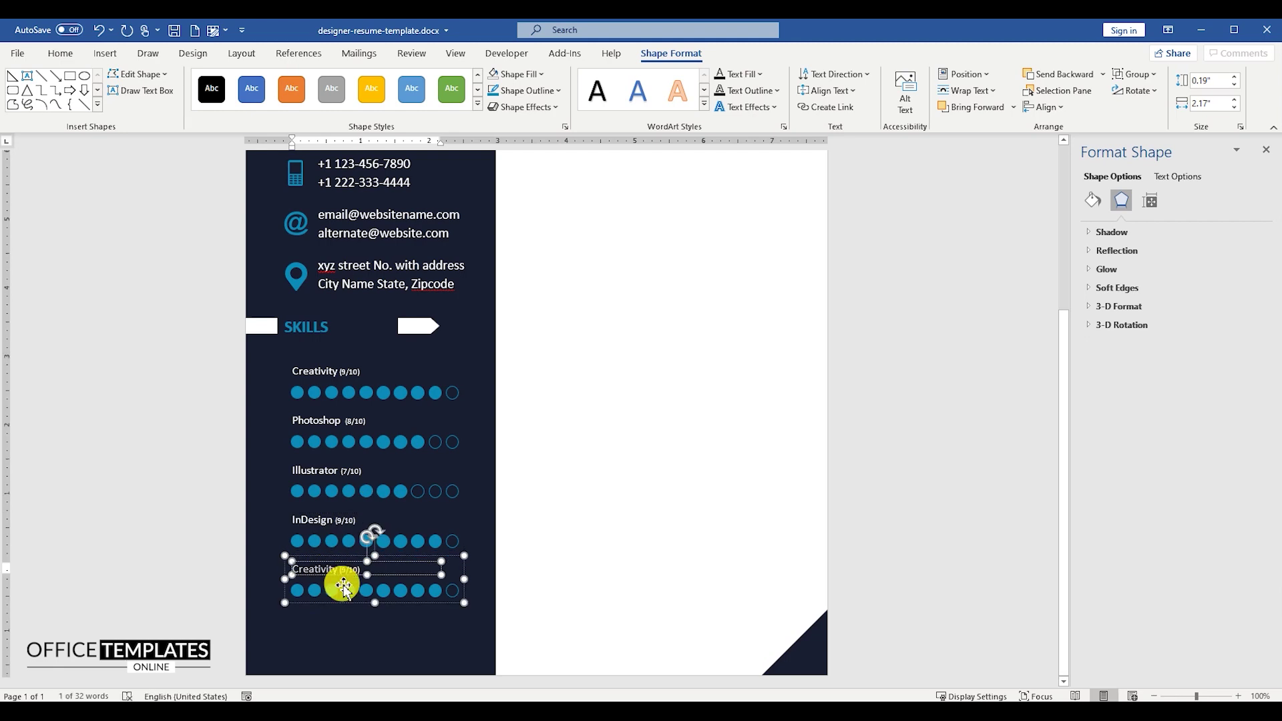
type("Interac")
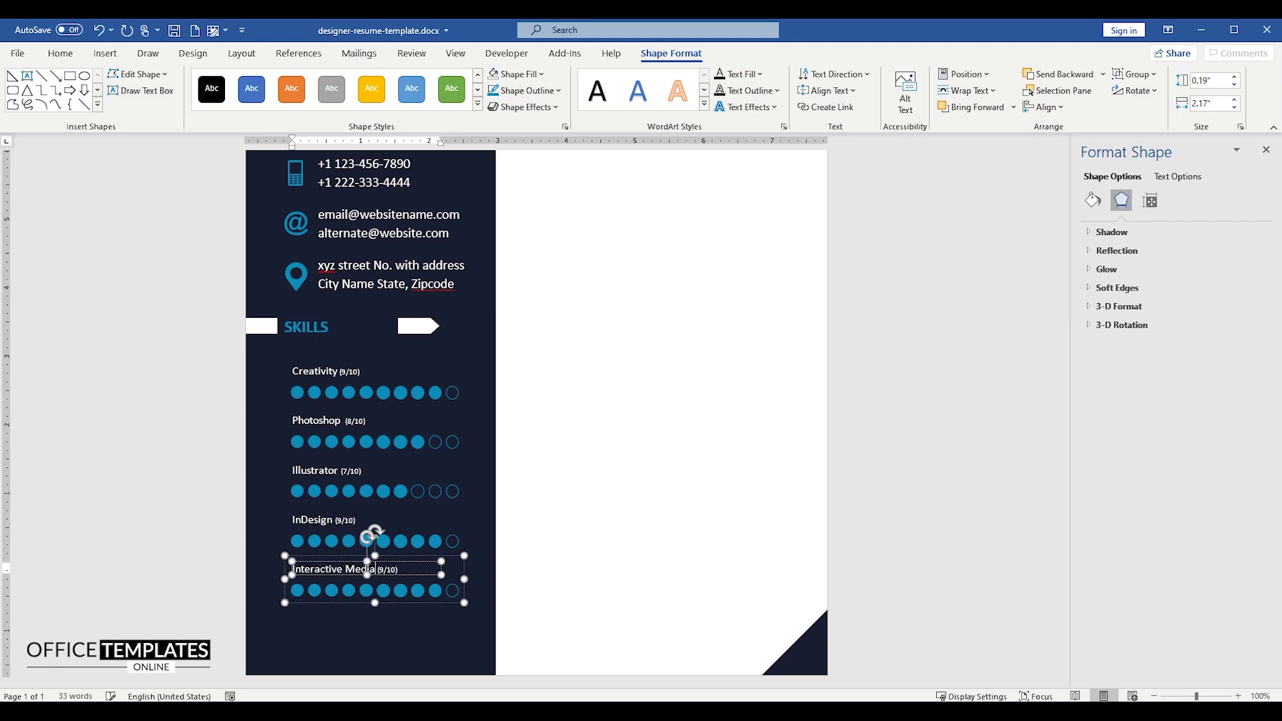
type("6")
Hollow the last four Interactive Media dots to show 6/10.
left_click(435, 592)
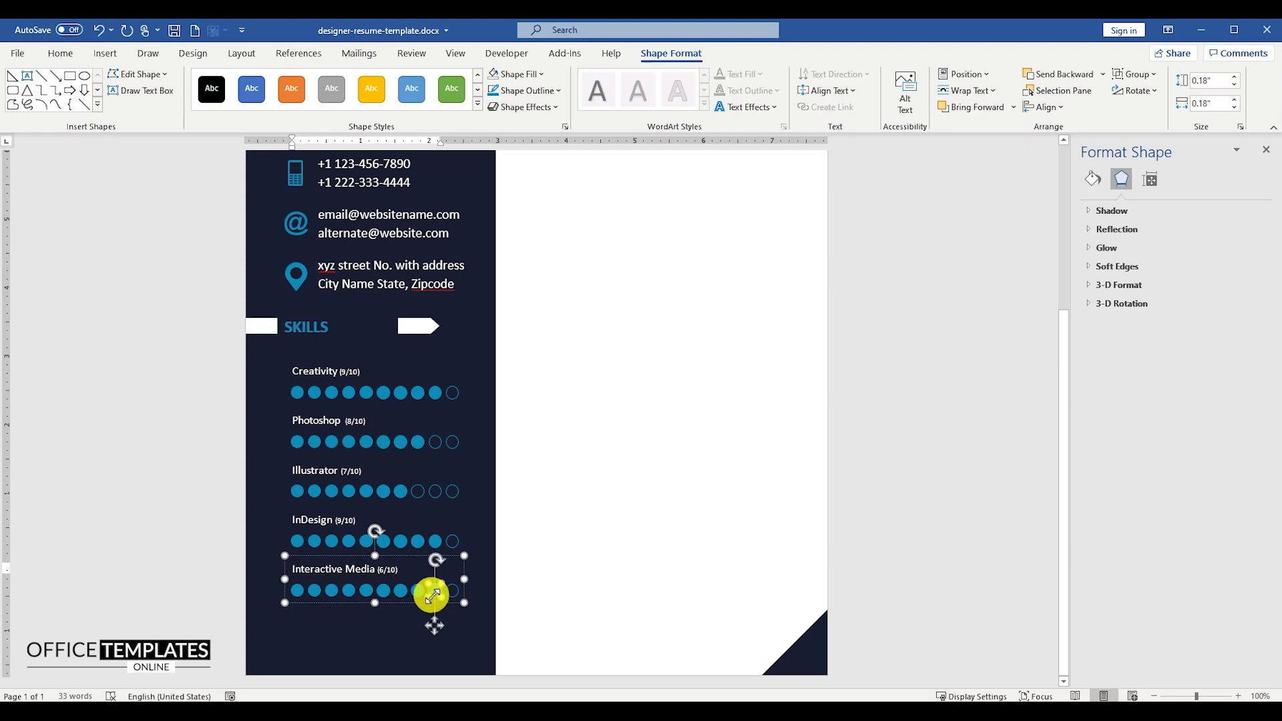
right_click(399, 592)
left_click(449, 607)
left_click(472, 509)
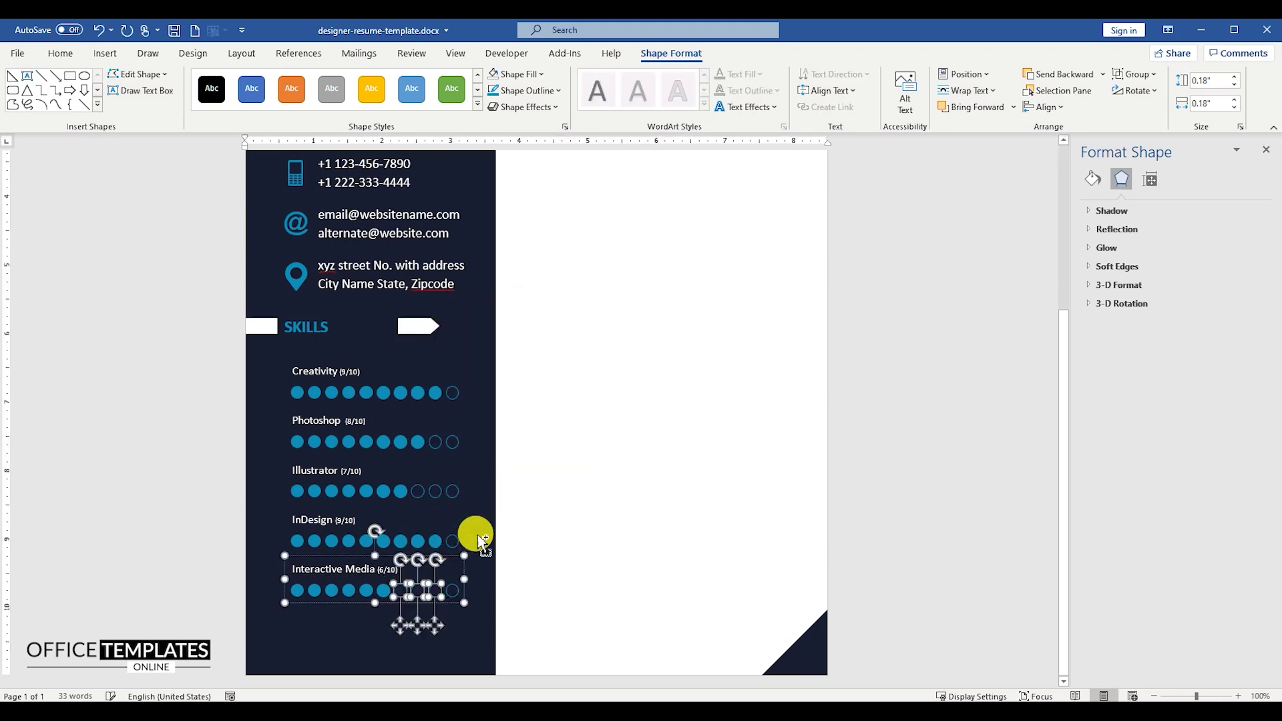
scroll(475, 532, "down", 6)
left_click(524, 531)
scroll(524, 530, "up", 6)
scroll(494, 401, "down", 5)
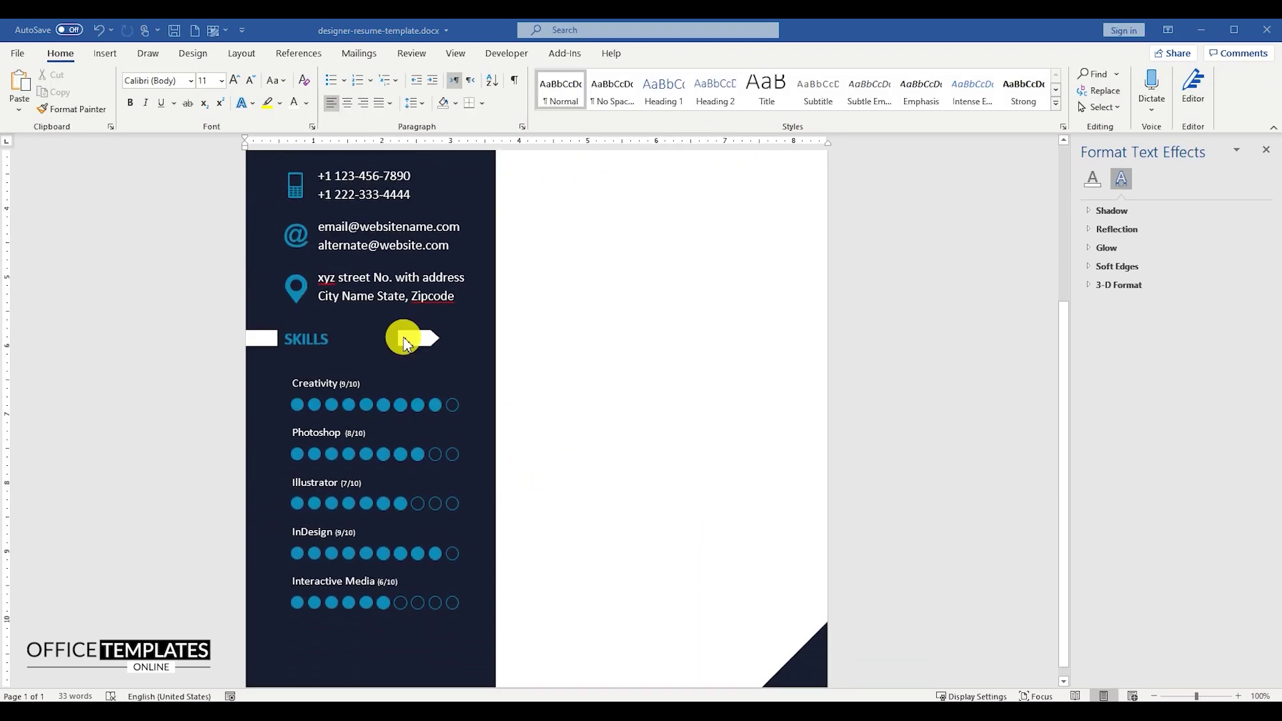
Nudge the SKILLS banner up-left and group the five skill-rating rows together.
left_click_drag(409, 339, 362, 329)
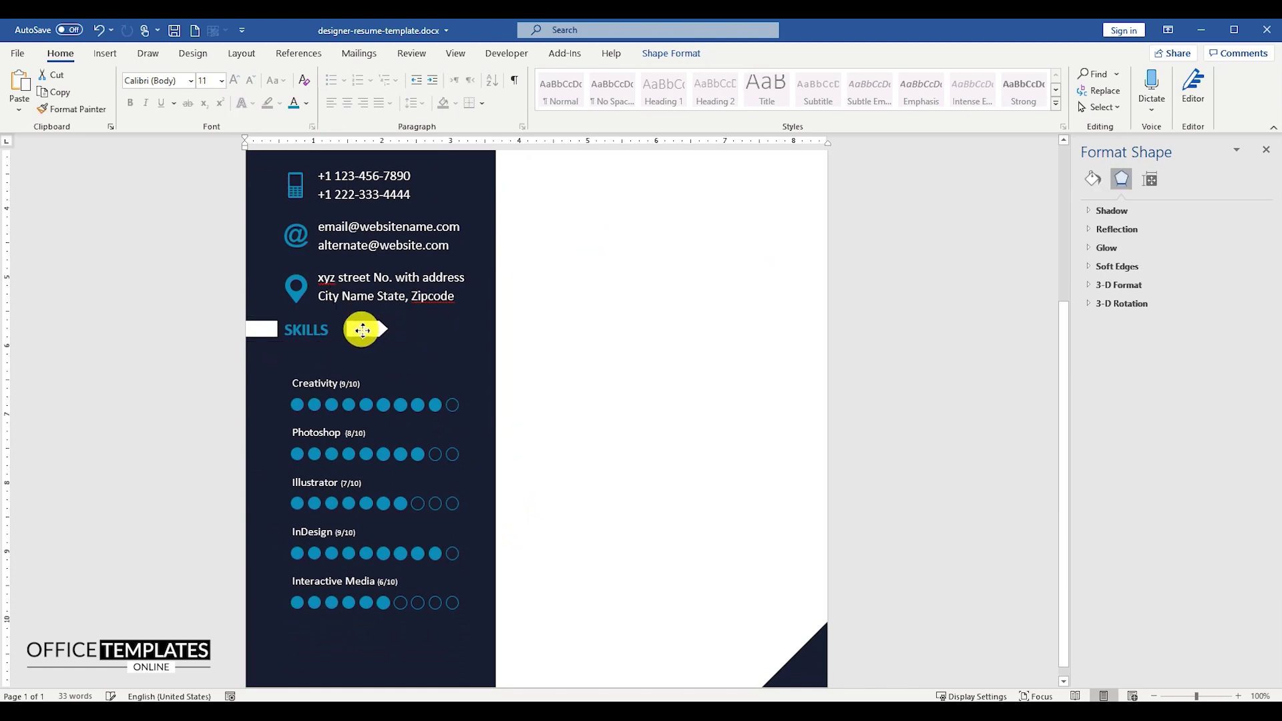
left_click(366, 387)
left_click(347, 450, "shift")
left_click(346, 500, "shift")
left_click(347, 550, "shift")
left_click(347, 601, "shift")
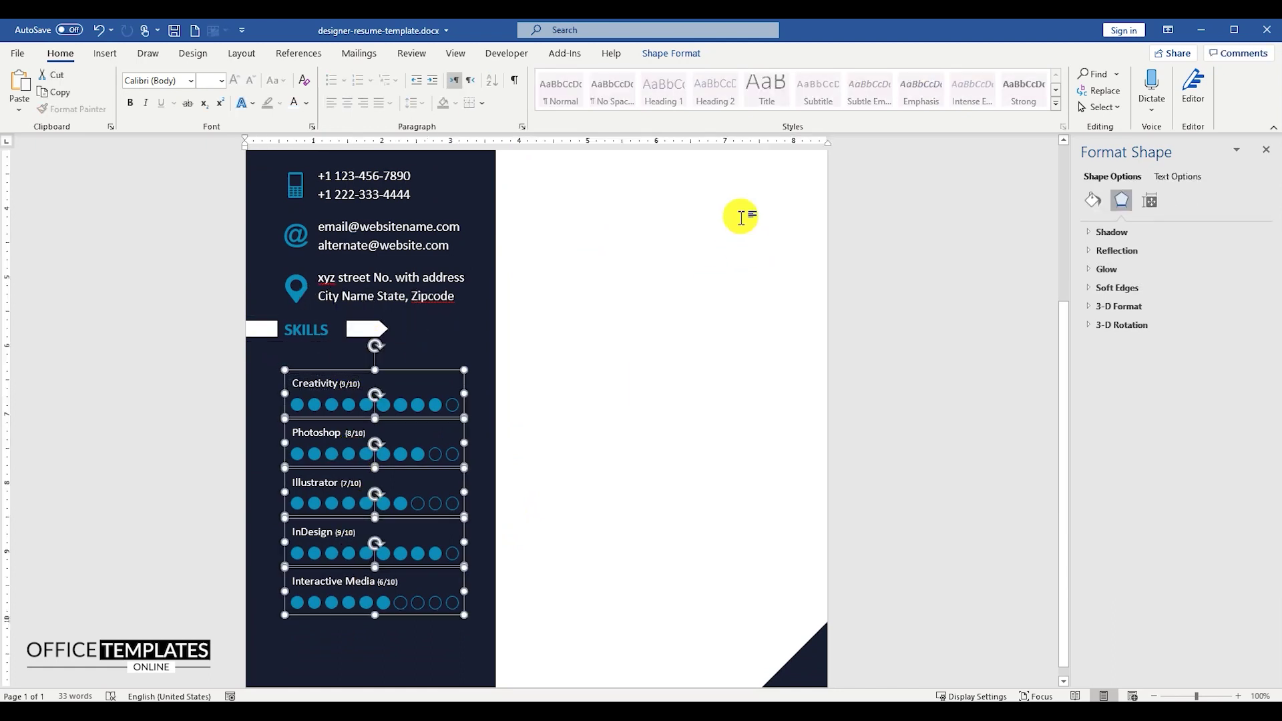
right_click(413, 410)
left_click(546, 495)
Shrink the skills group slightly, nudge it up, and copy the SKILLS heading below Interactive Media.
left_click_drag(464, 615, 434, 568)
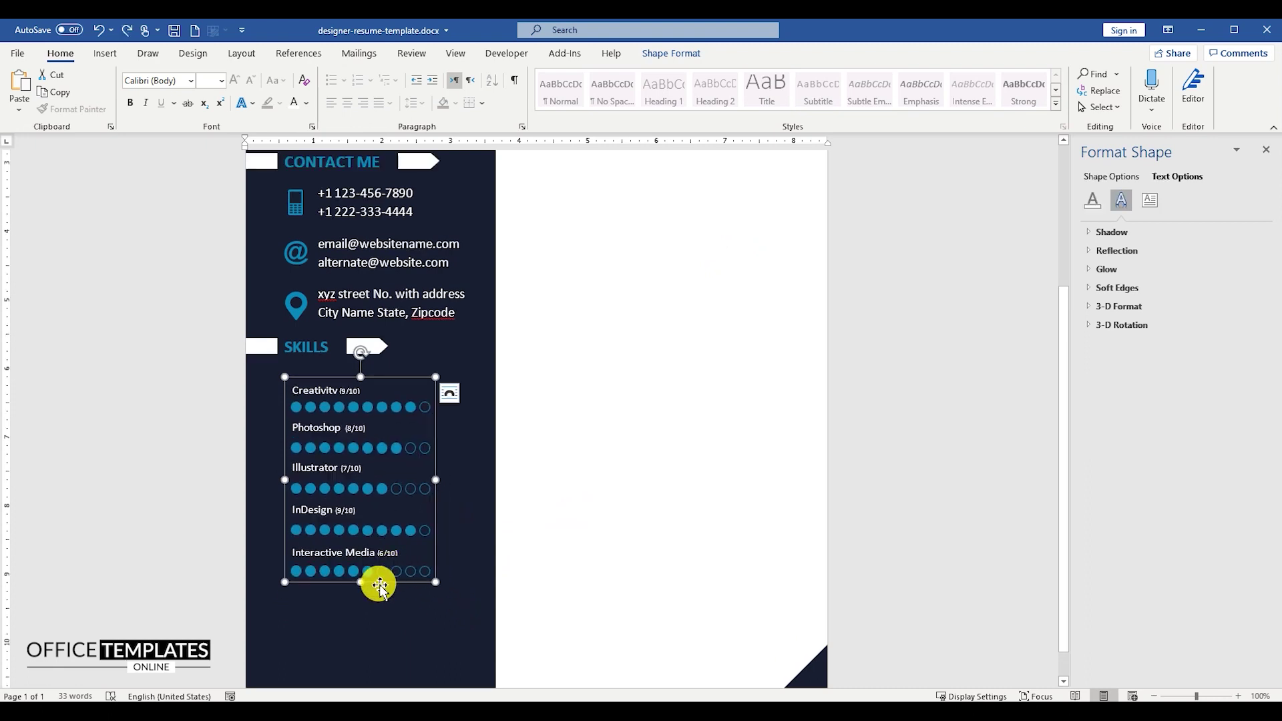
key("Up")
key("Up")
key("Up")
key("Up")
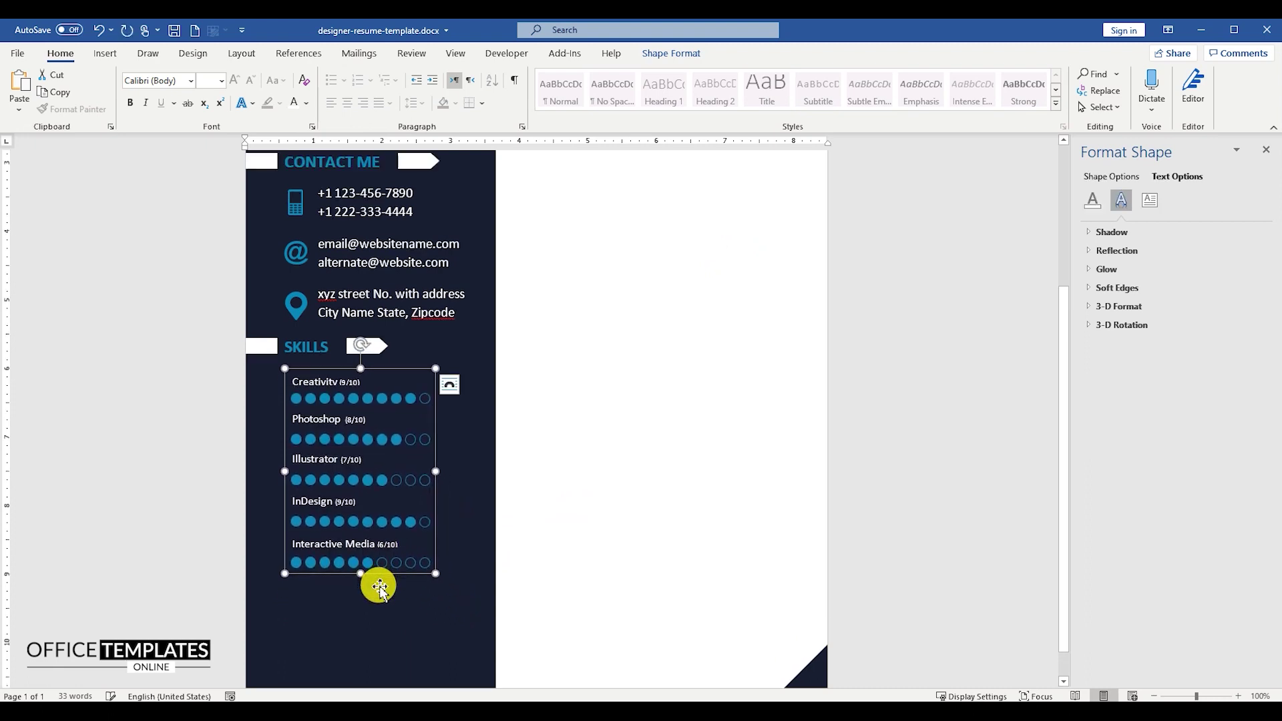
scroll(389, 588, "down", 1)
left_click(379, 309)
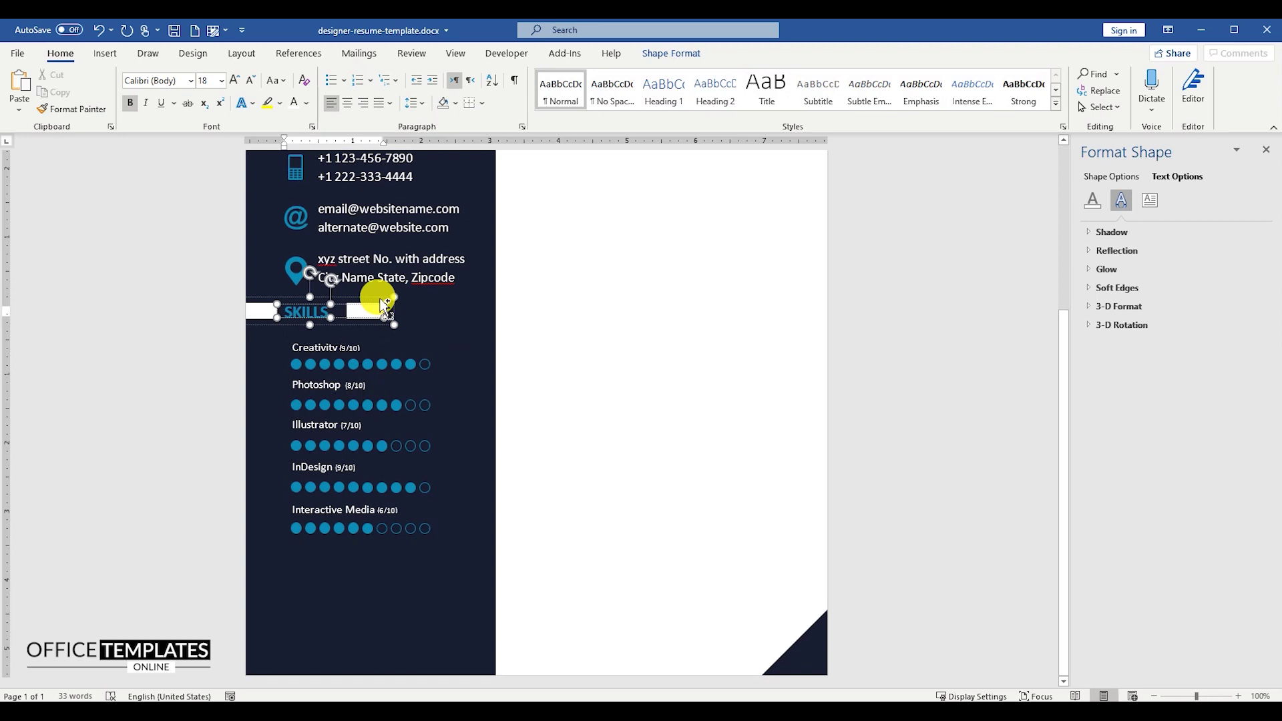
left_click_drag(385, 304, 379, 539)
left_click(366, 561)
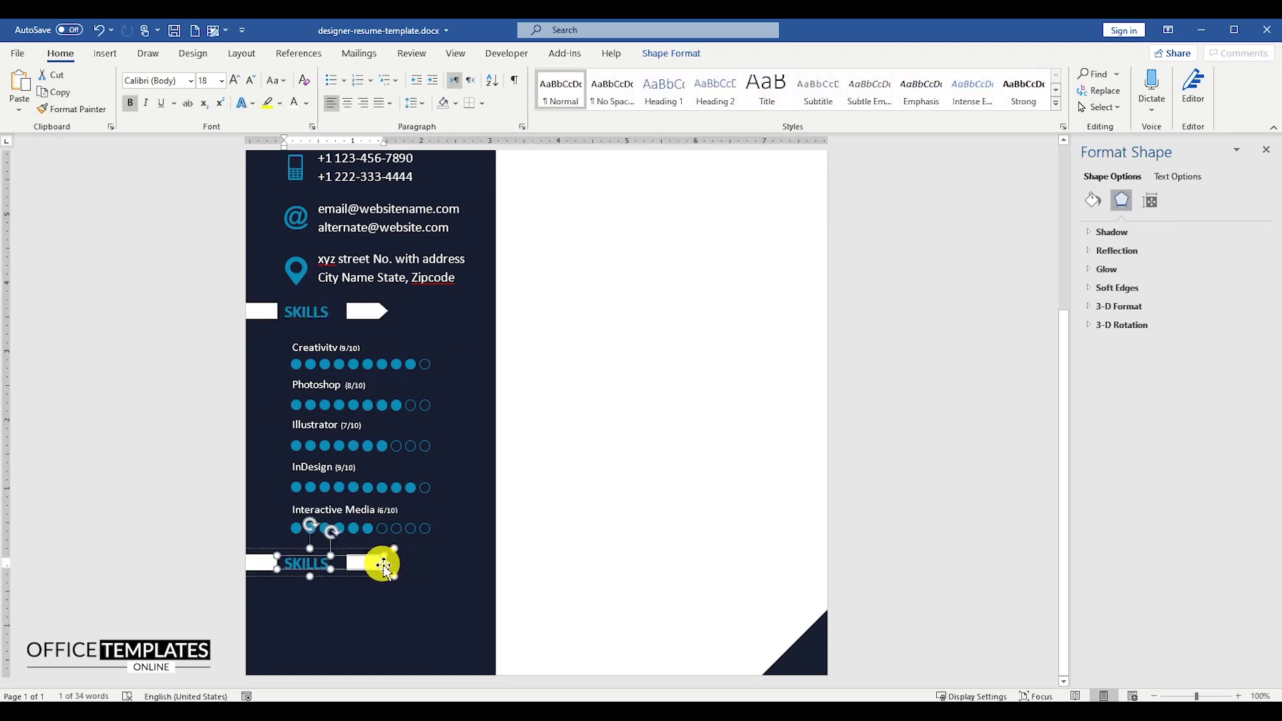
scroll(383, 567, "up", 8)
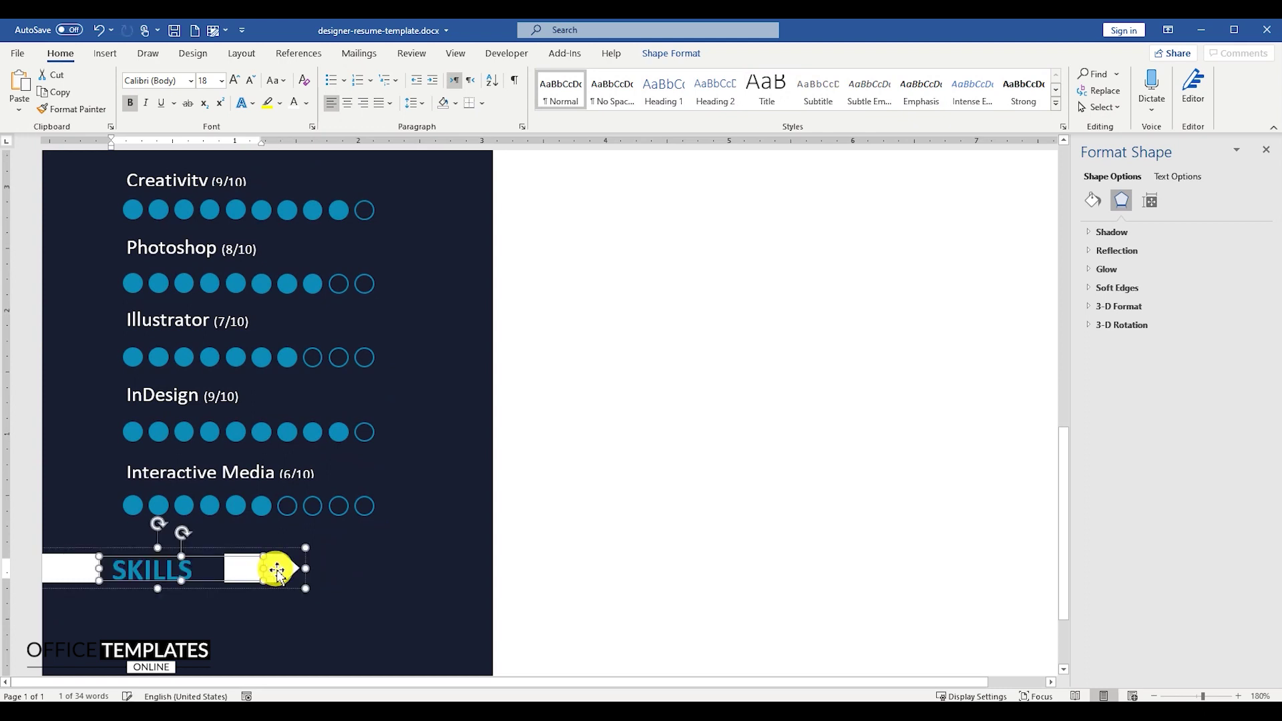
Rename the copied heading INTERESTS & HOBBIES and move its white arrow piece to the right.
left_click_drag(277, 571, 400, 571)
double_click(165, 568)
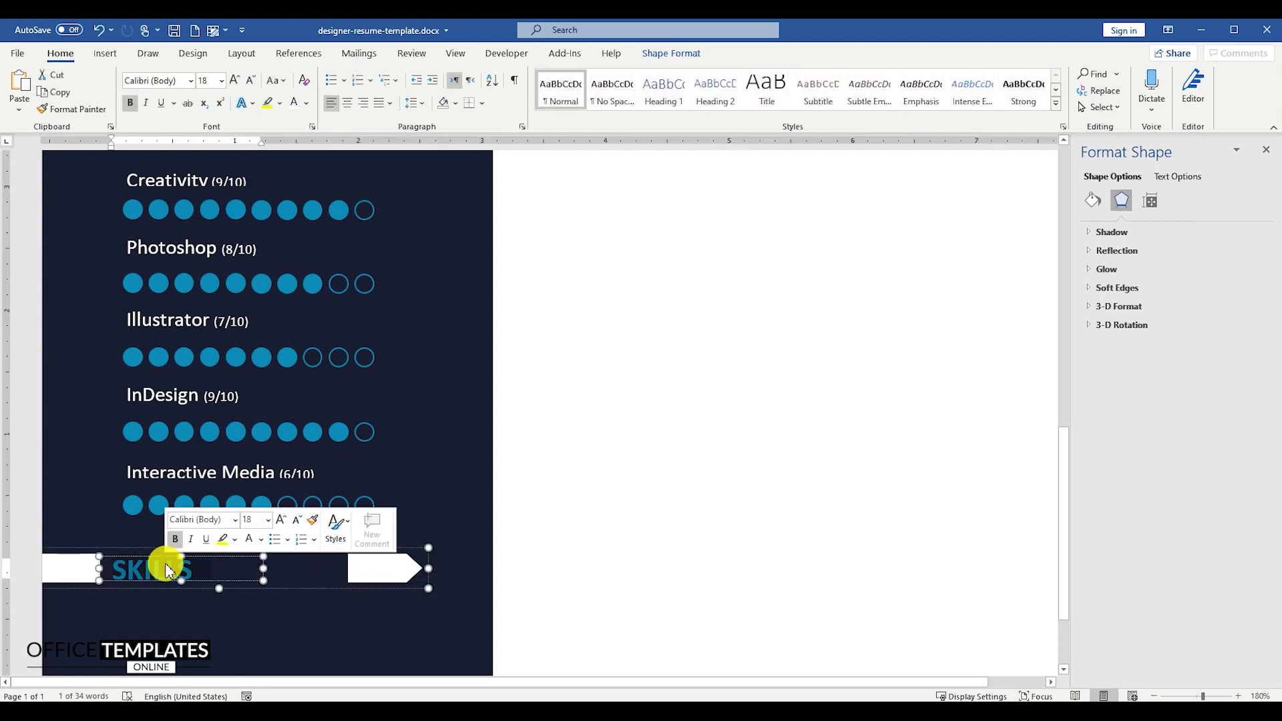
type("INTEREST")
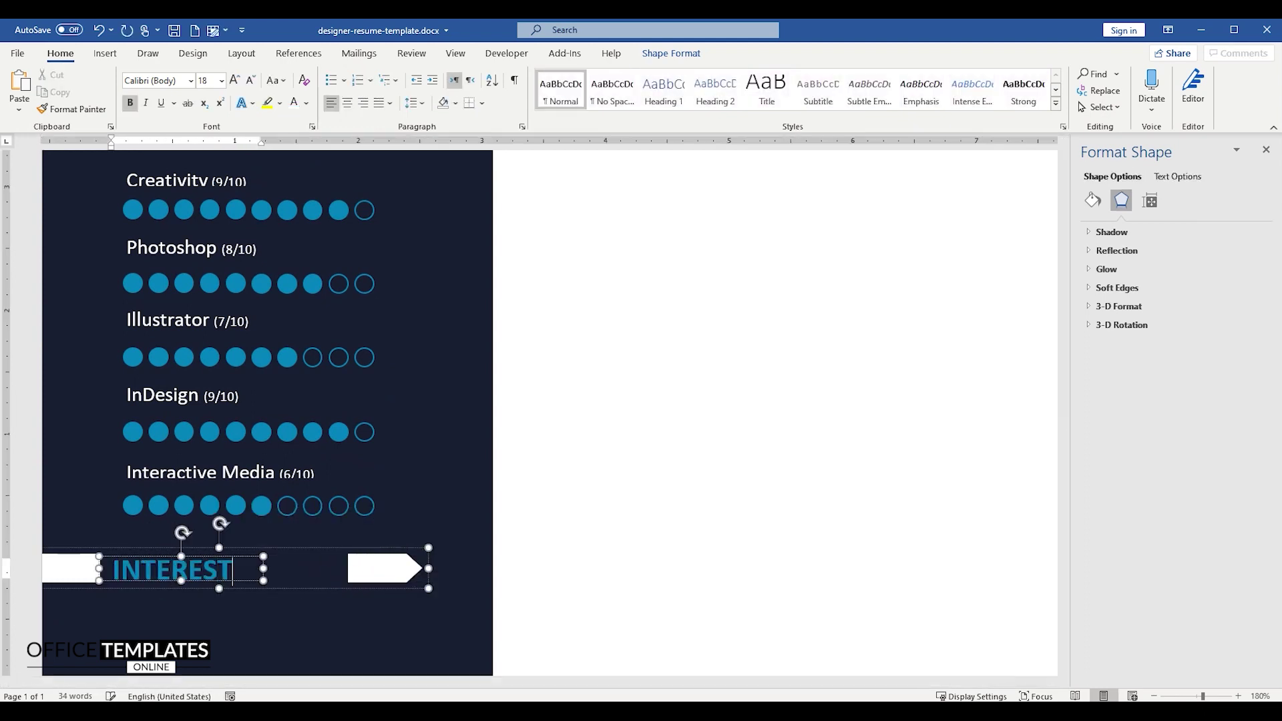
type("S")
left_click(277, 574)
left_click(297, 575)
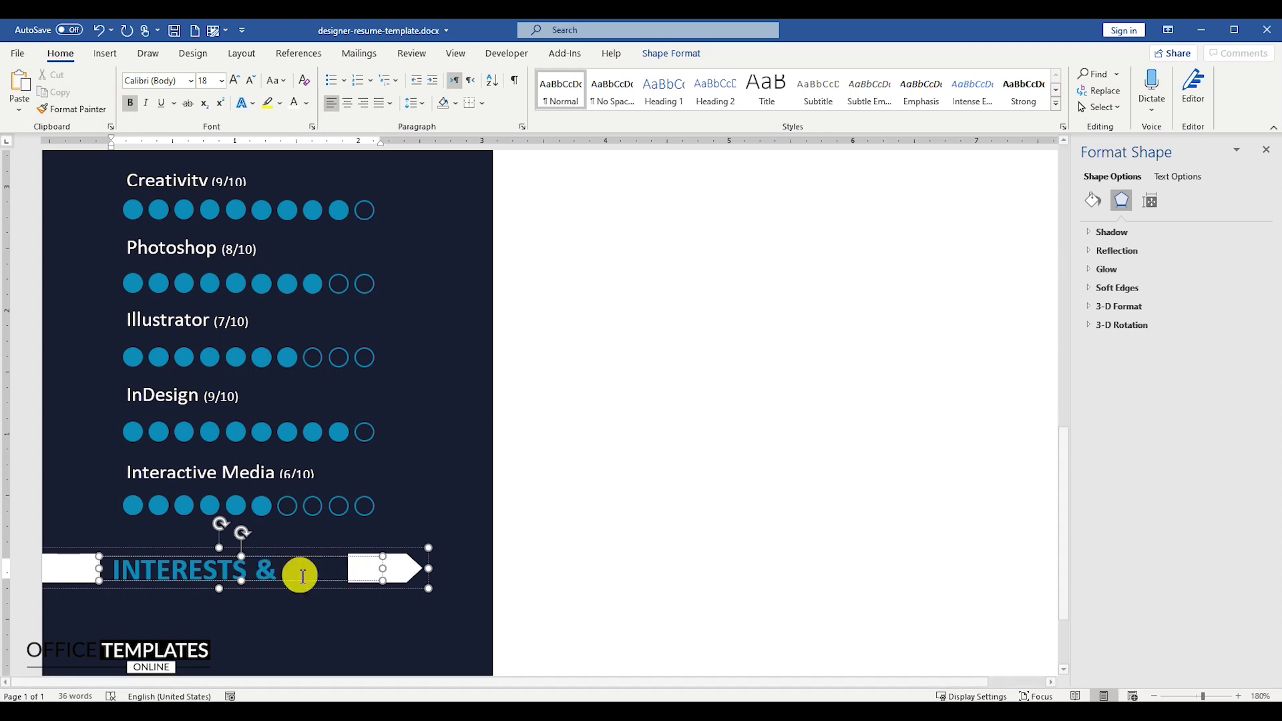
left_click_drag(415, 567, 470, 573)
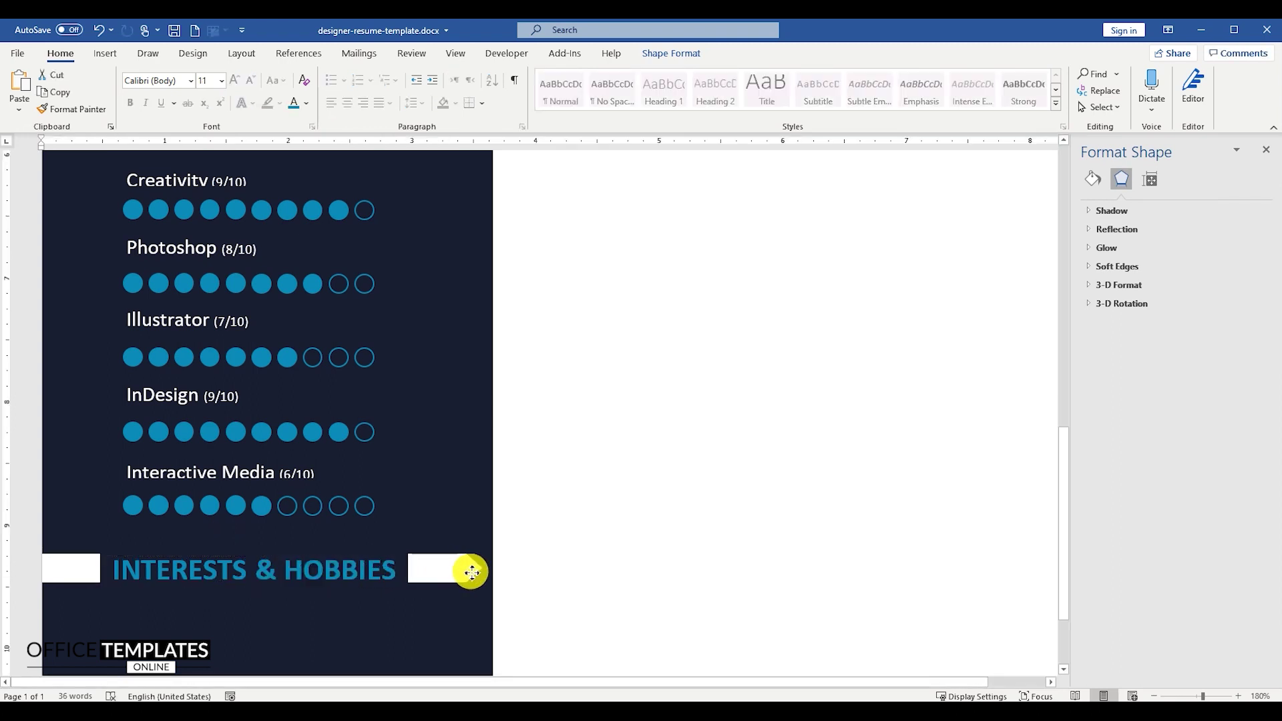
scroll(108, 529, "down", 2)
scroll(315, 330, "up", 7)
Copy the address text box below the heading, list Blogging, Reading, Travelling, Gaming with diamond bullets.
left_click(314, 331)
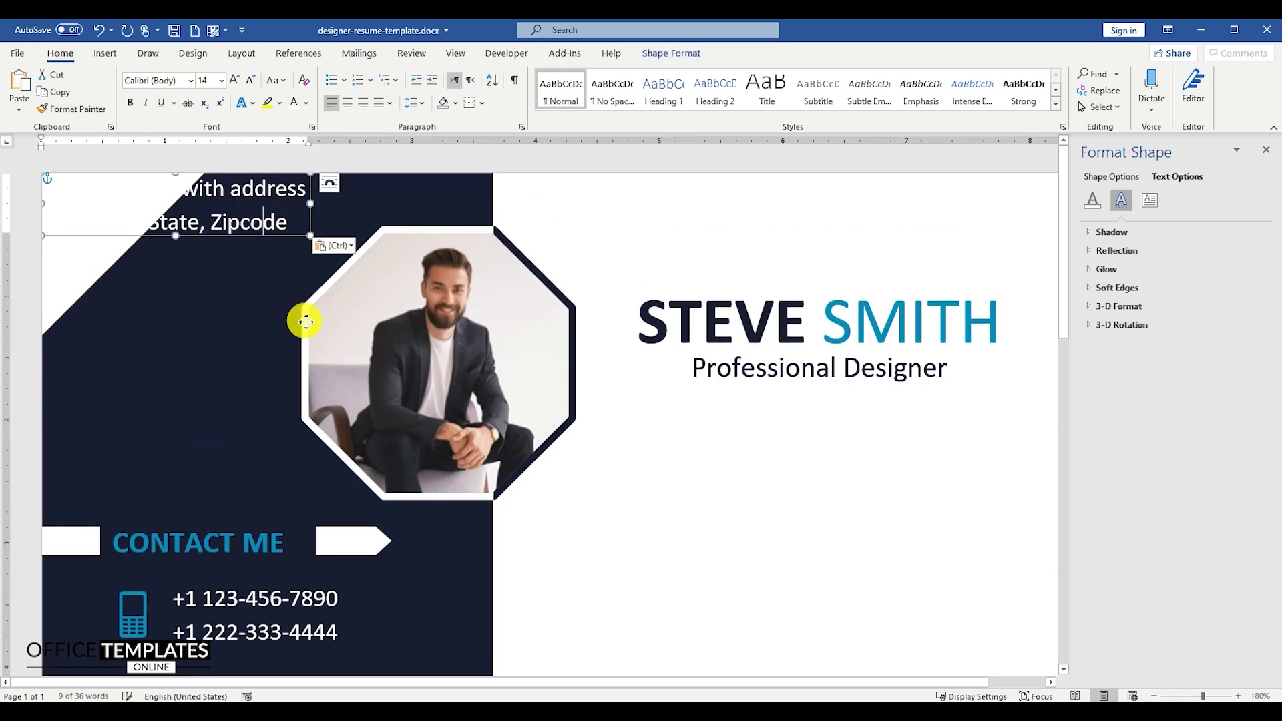
left_click_drag(319, 332, 351, 627)
scroll(347, 608, "down", 1)
left_click_drag(257, 552, 257, 618)
type("Blogging")
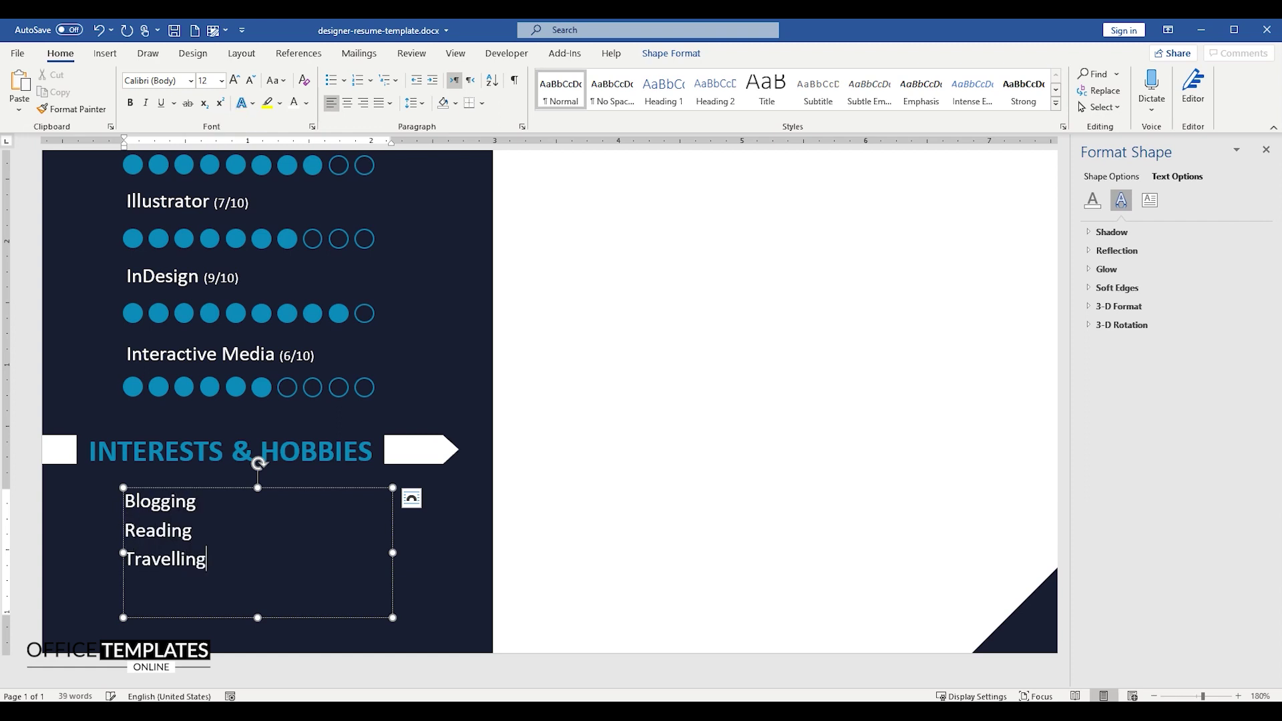
key("ctrl+a")
left_click(343, 80)
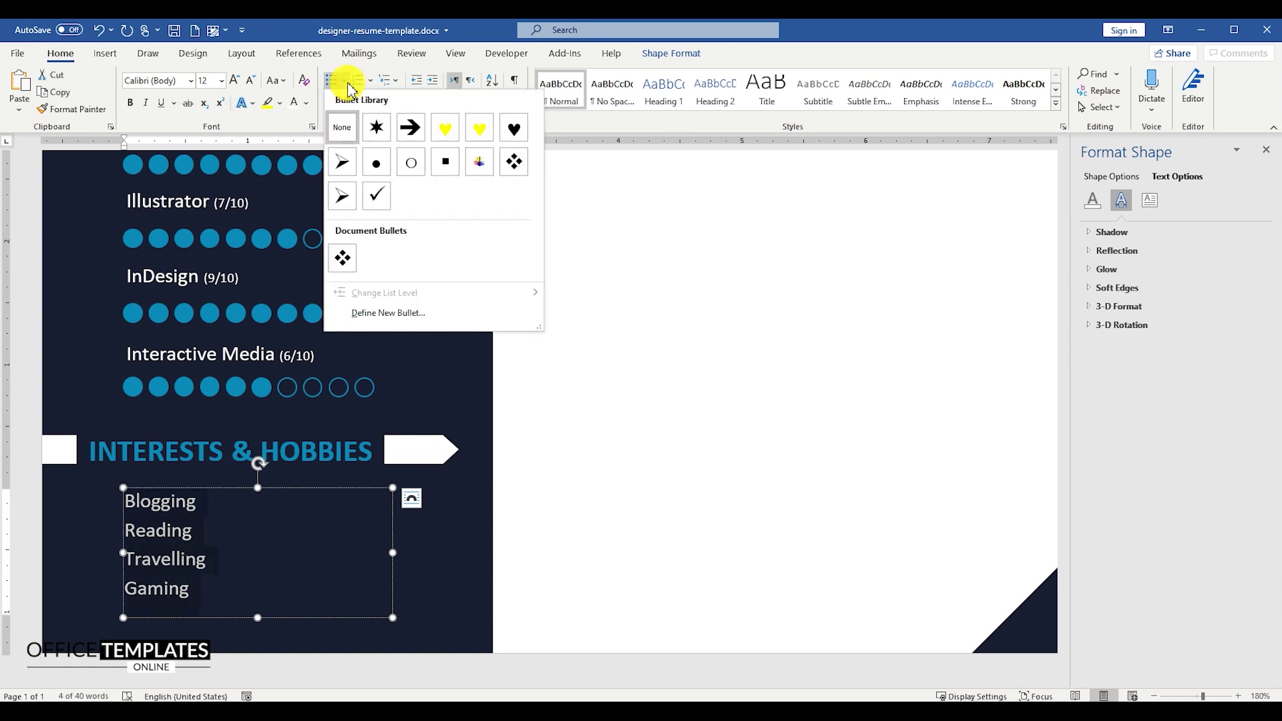
left_click(514, 163)
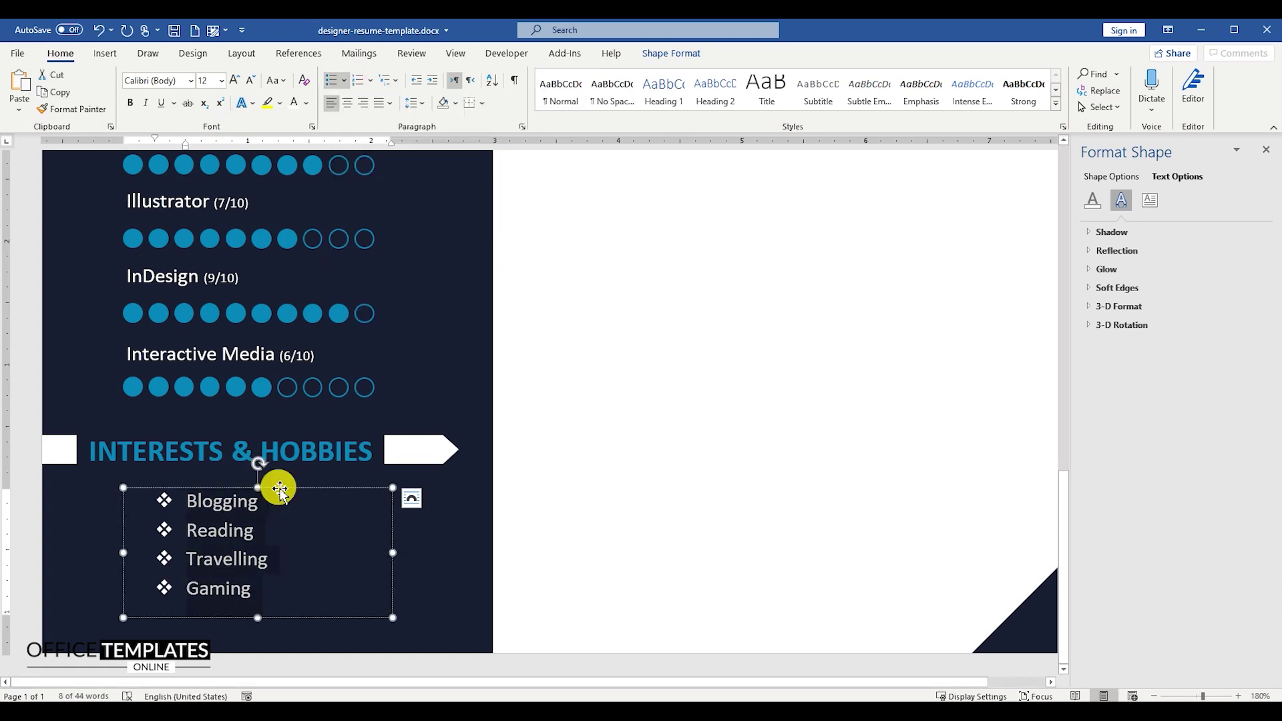
Shift the hobbies list left under its heading and move the name block down slightly.
left_click_drag(278, 486, 246, 485)
left_click(248, 483)
scroll(311, 491, "down", 6, "ctrl")
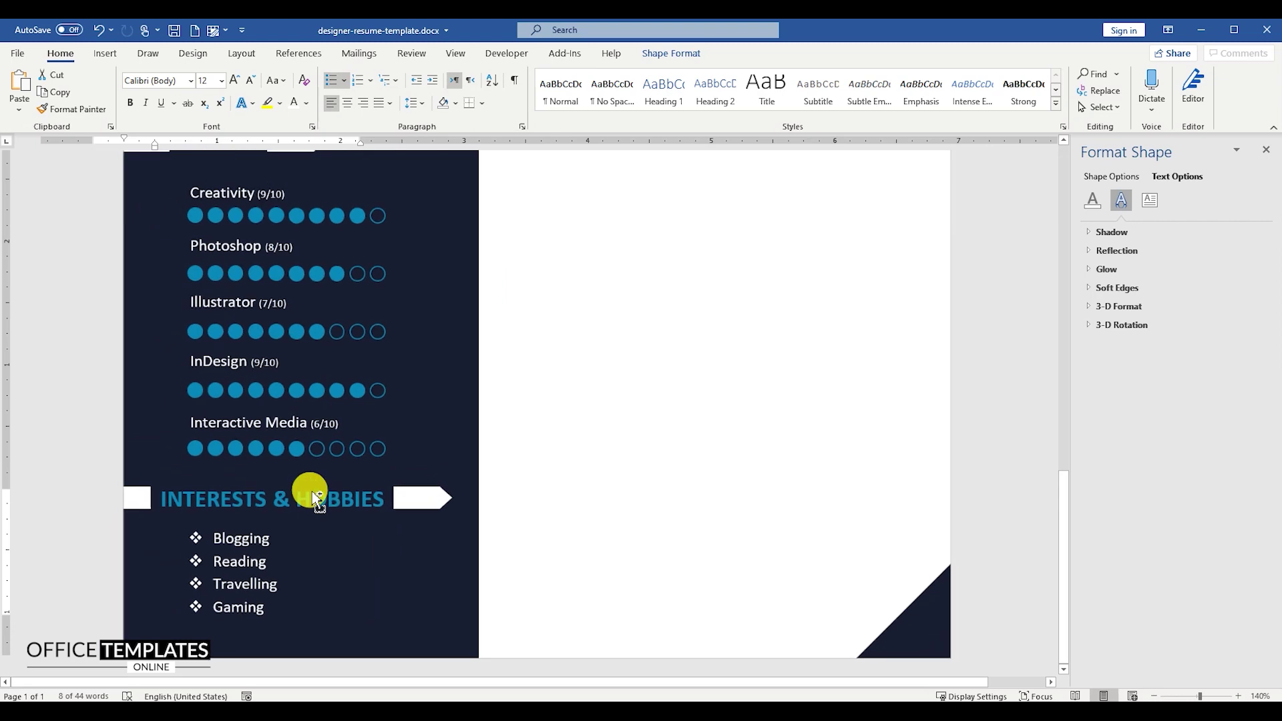
scroll(311, 491, "down", 5, "ctrl")
left_click(606, 215)
left_click_drag(607, 200, 612, 213)
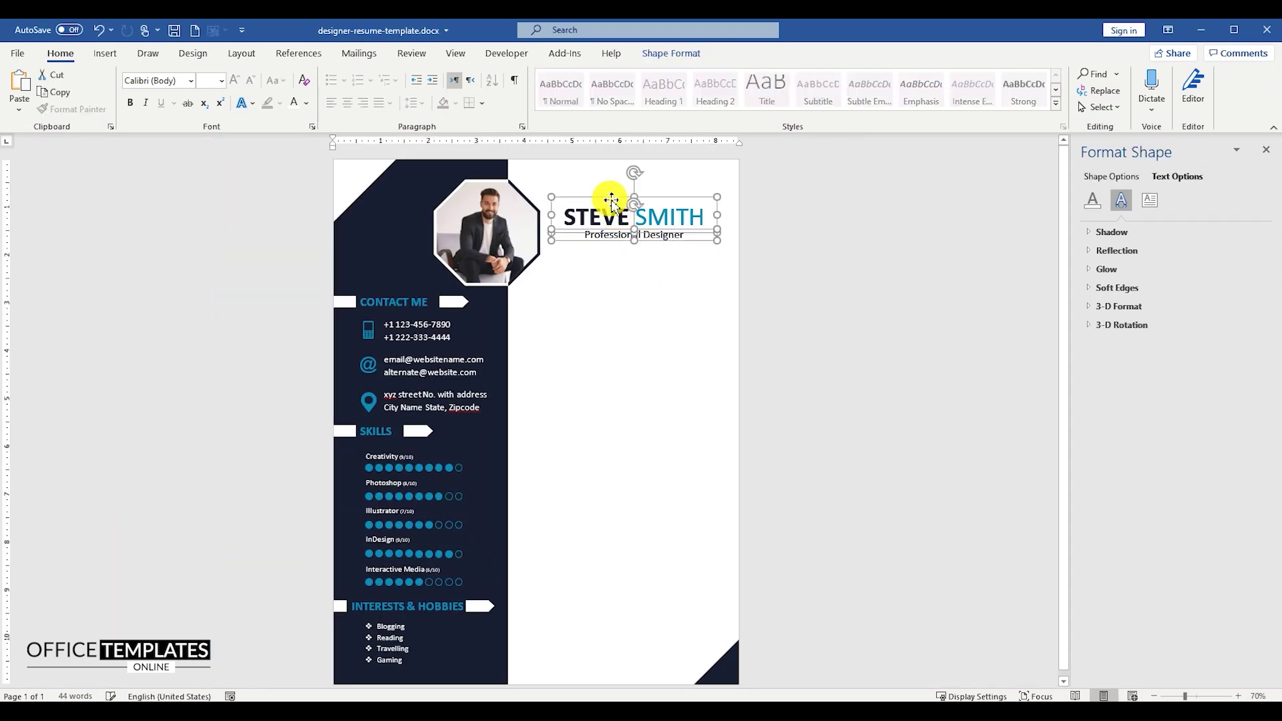
Draw a tall narrow rectangle beside the sidebar and edit its points into a pointed tab.
left_click(658, 343)
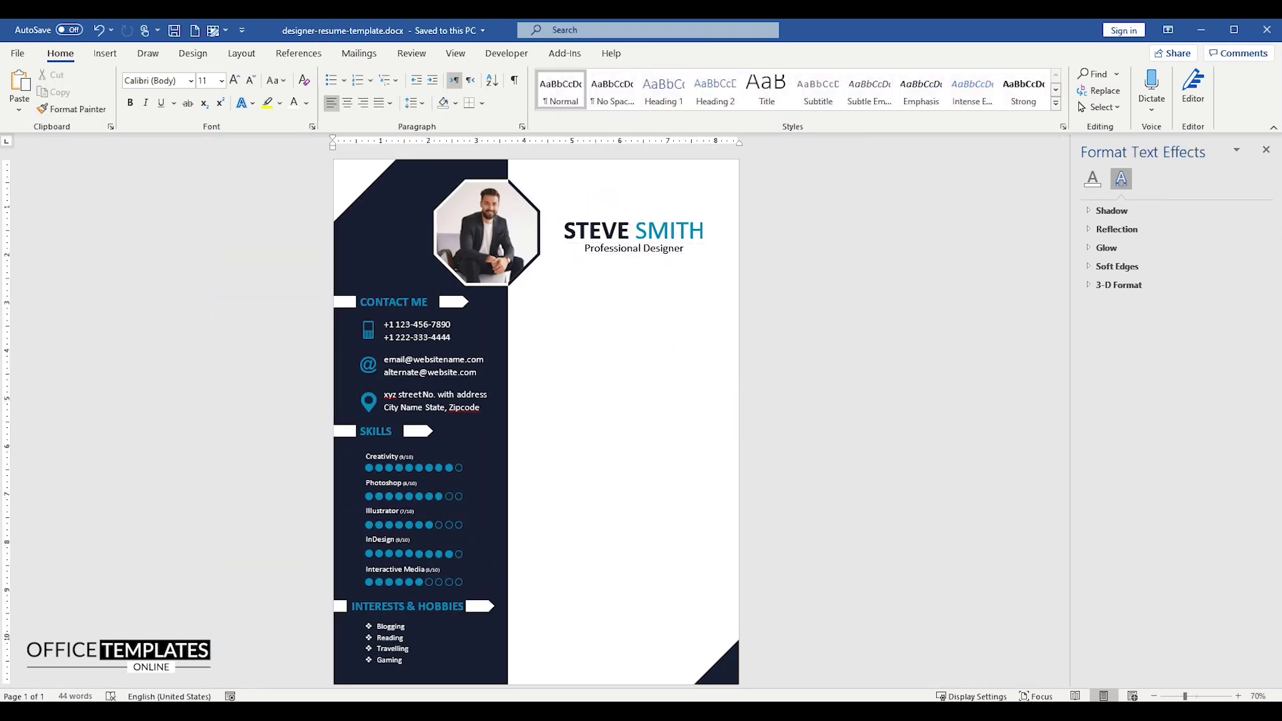
scroll(593, 373, "up", 2, "ctrl")
scroll(596, 379, "up", 2, "ctrl")
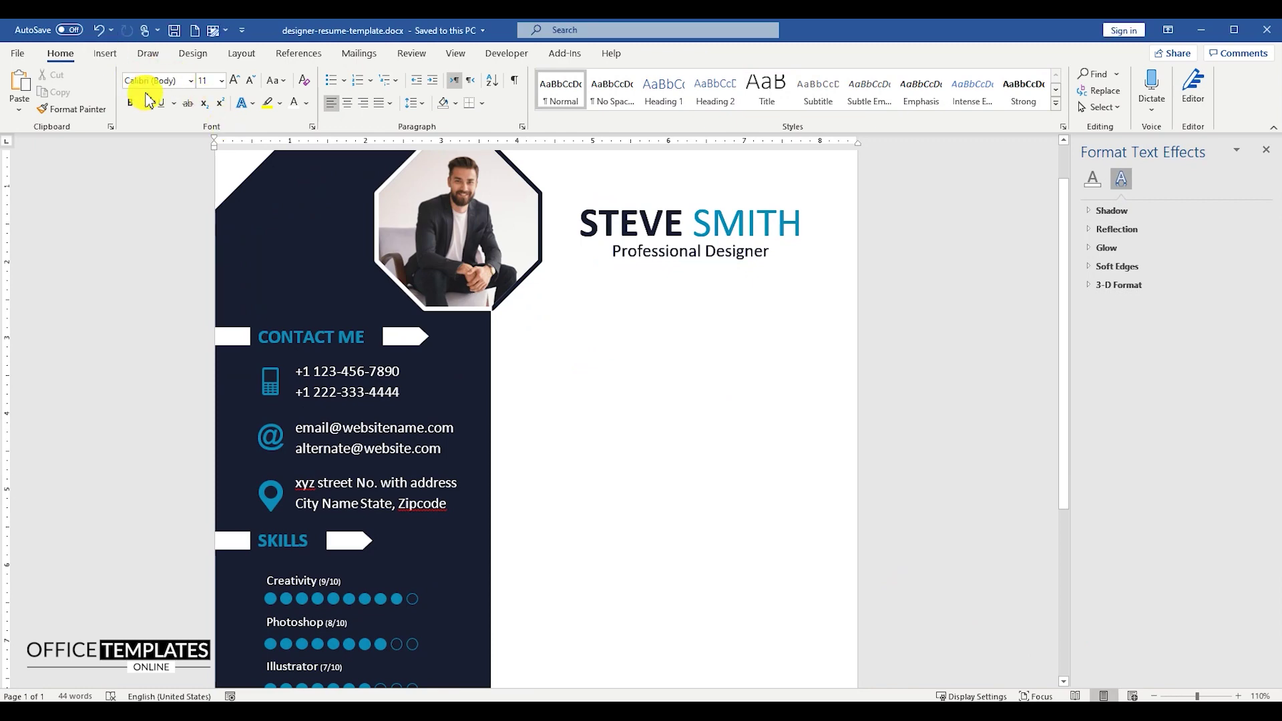
left_click(105, 53)
left_click(195, 90)
left_click(247, 147)
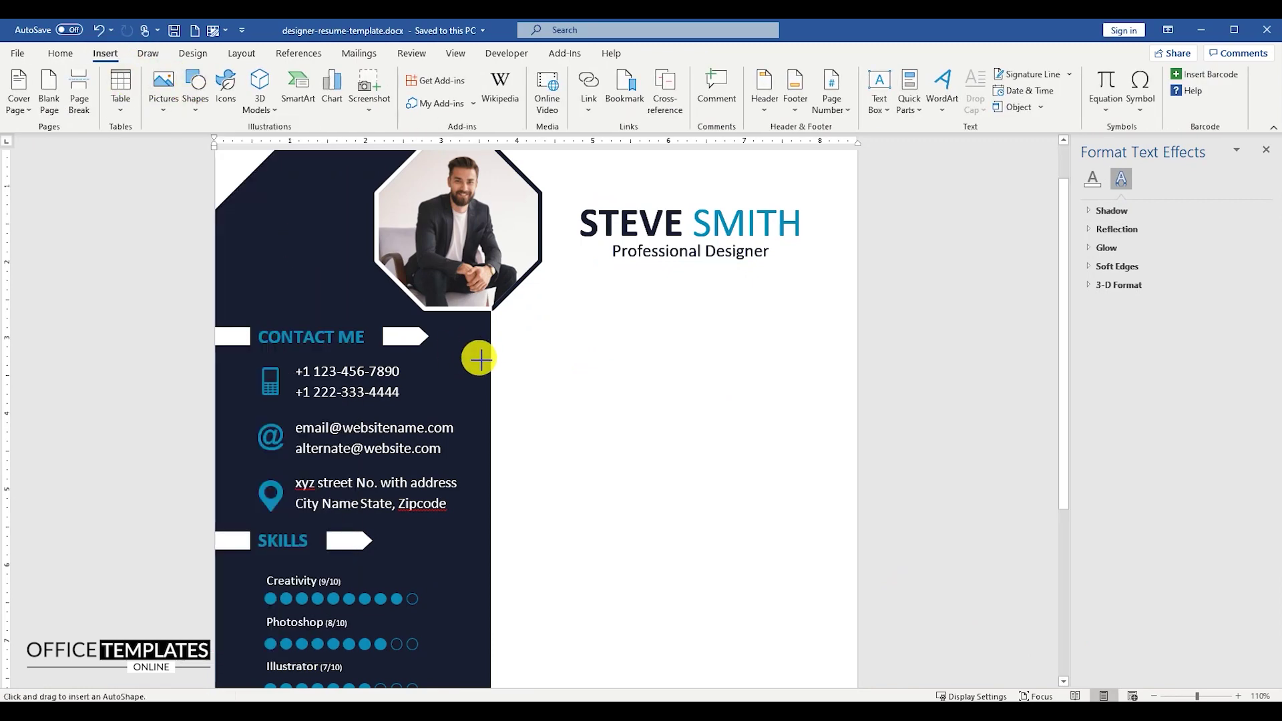
mouse_move(491, 368)
left_mouse_down()
mouse_move(564, 442)
mouse_move(522, 404)
mouse_move(506, 474)
left_mouse_up()
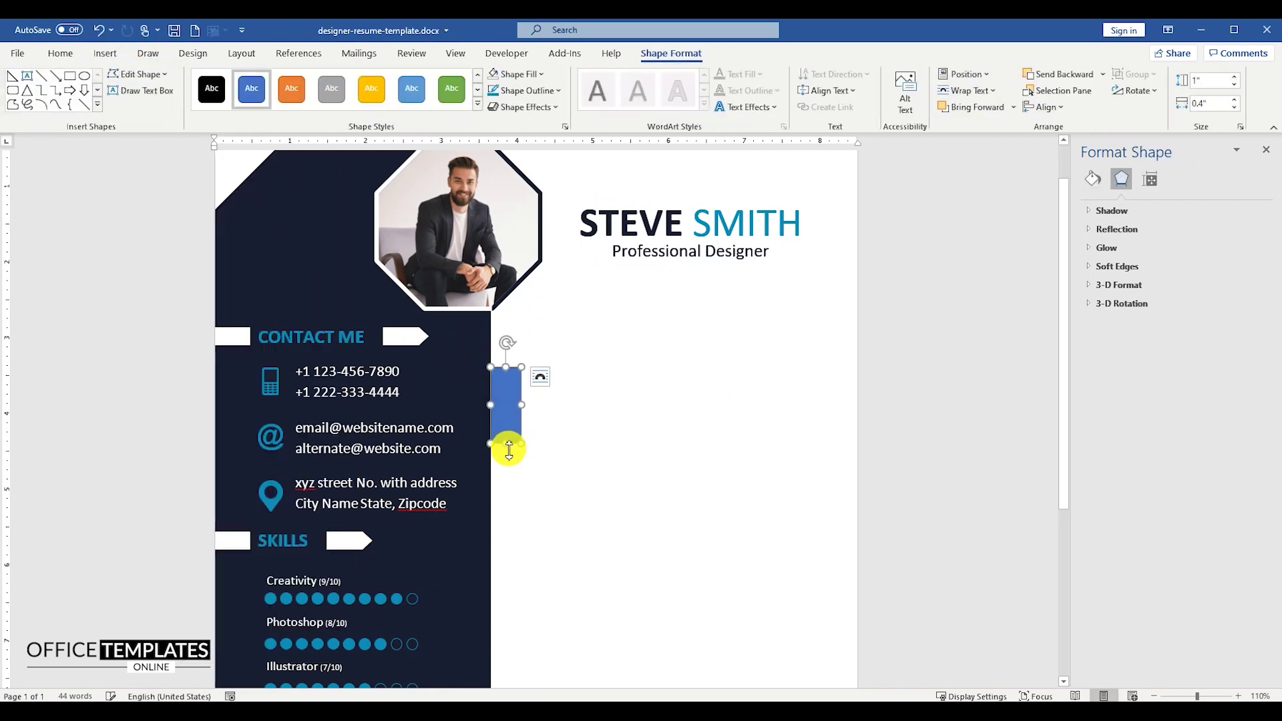
right_click(504, 427)
left_click(543, 220)
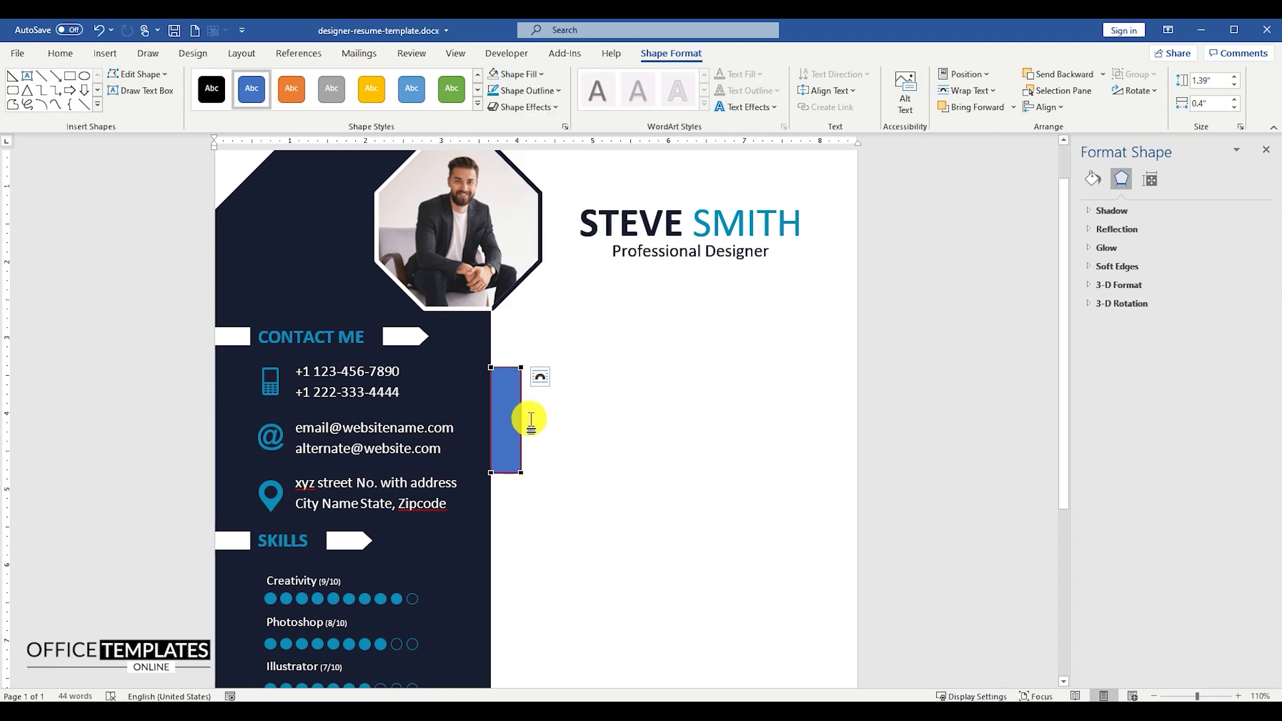
right_click(524, 420)
left_click(523, 421)
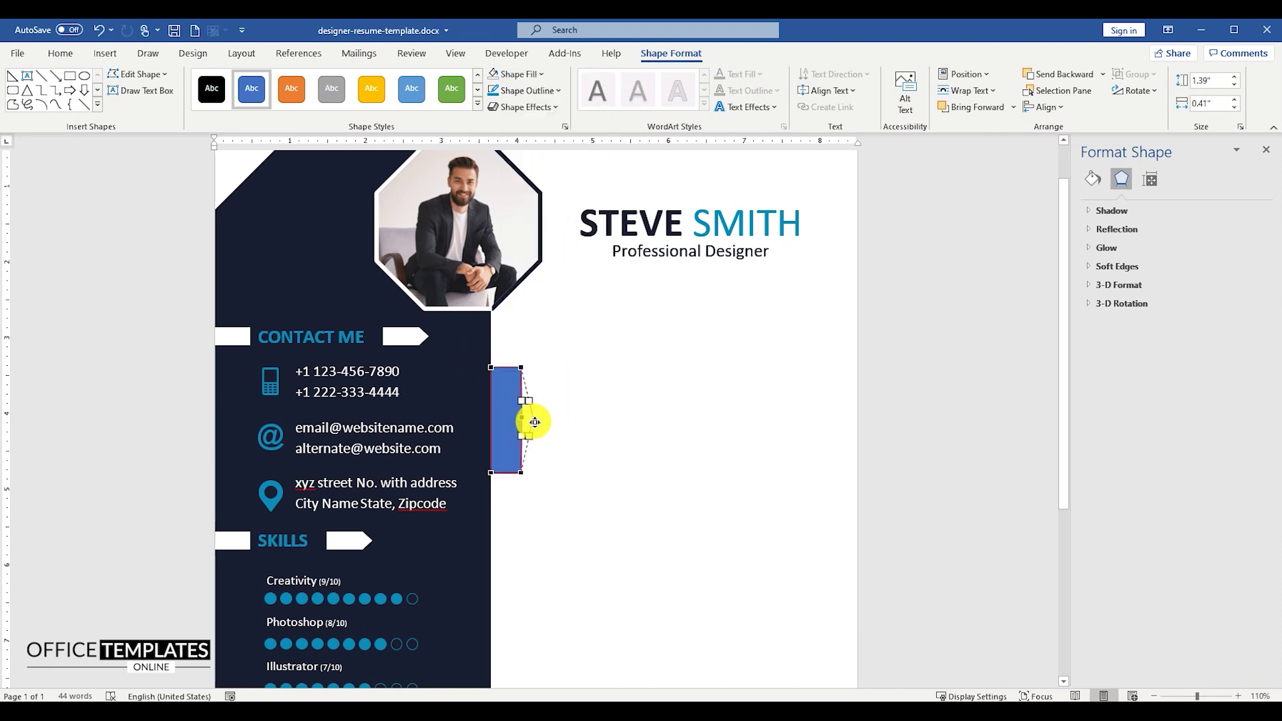
left_click_drag(523, 422, 527, 419)
Fill the tab shape teal and remove its outline.
right_click(509, 419)
left_click(564, 161)
right_click(519, 369)
left_click(565, 327)
left_click(556, 518)
left_click(594, 331)
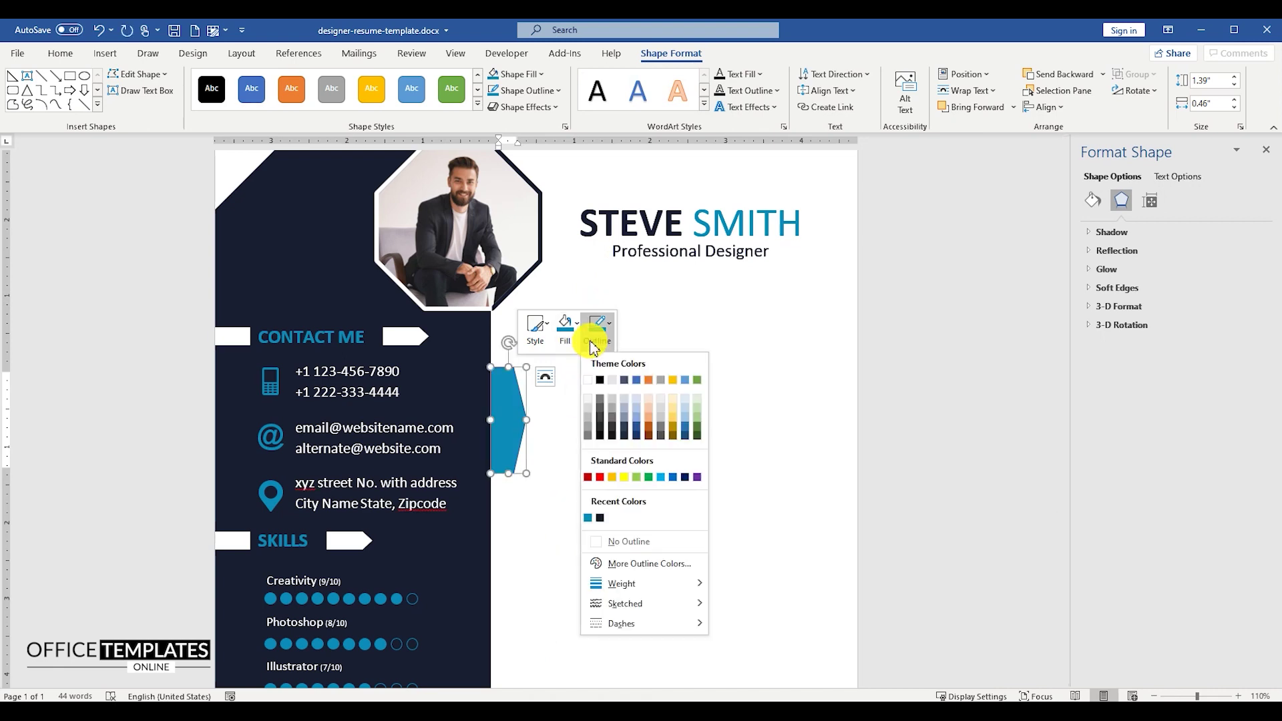
left_click(604, 541)
Set the tab's text to run vertically and type ABOUT ME at 13 pt.
left_click(1150, 201)
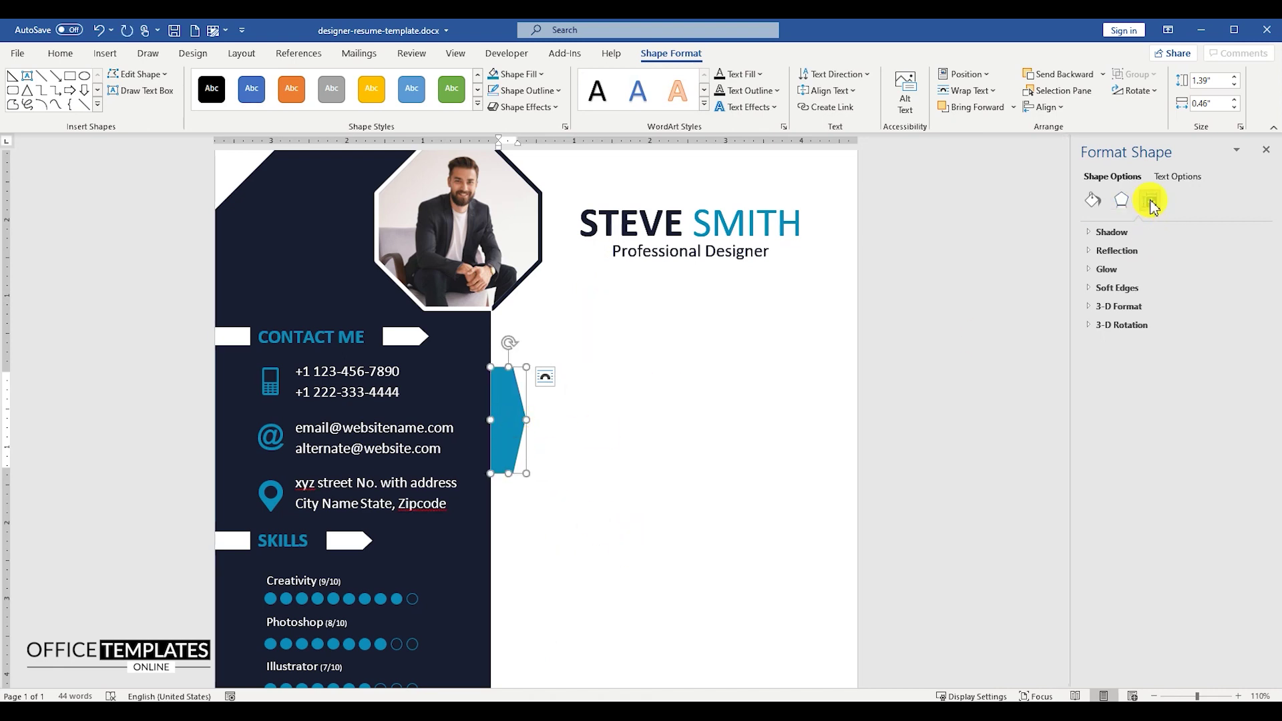
left_click(1252, 270)
left_click(1225, 321)
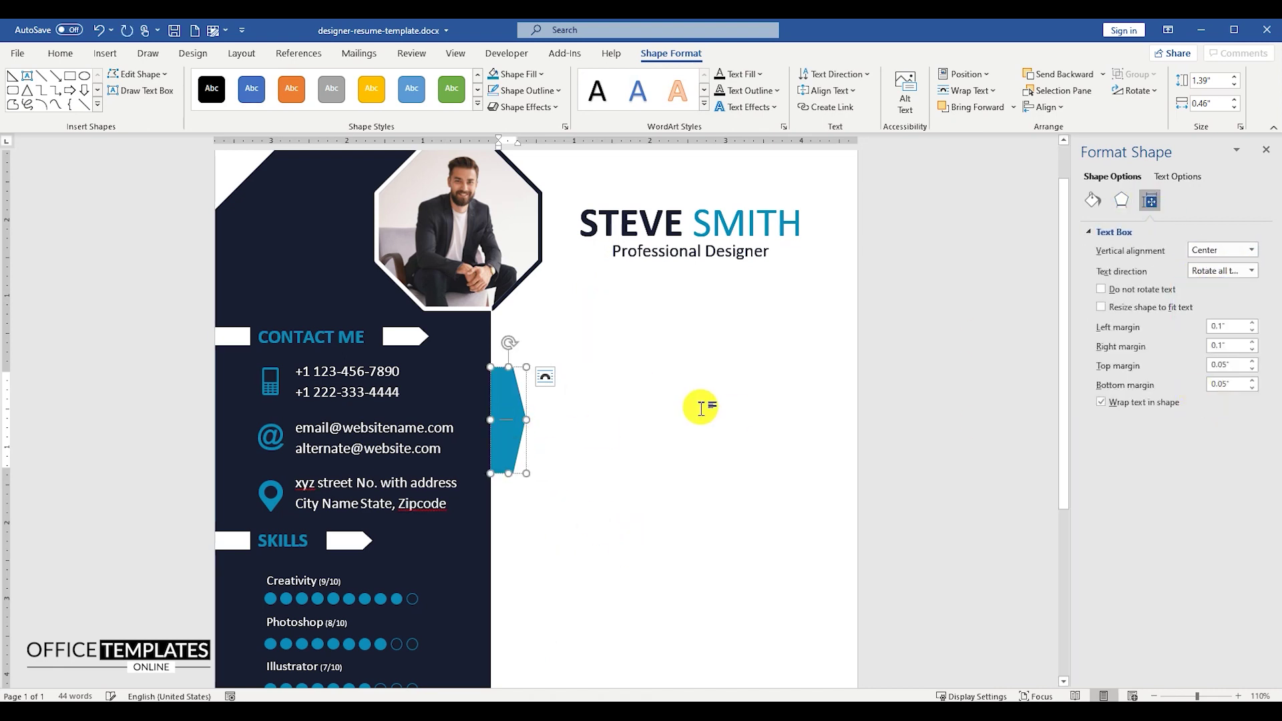
type("ABOUT ME")
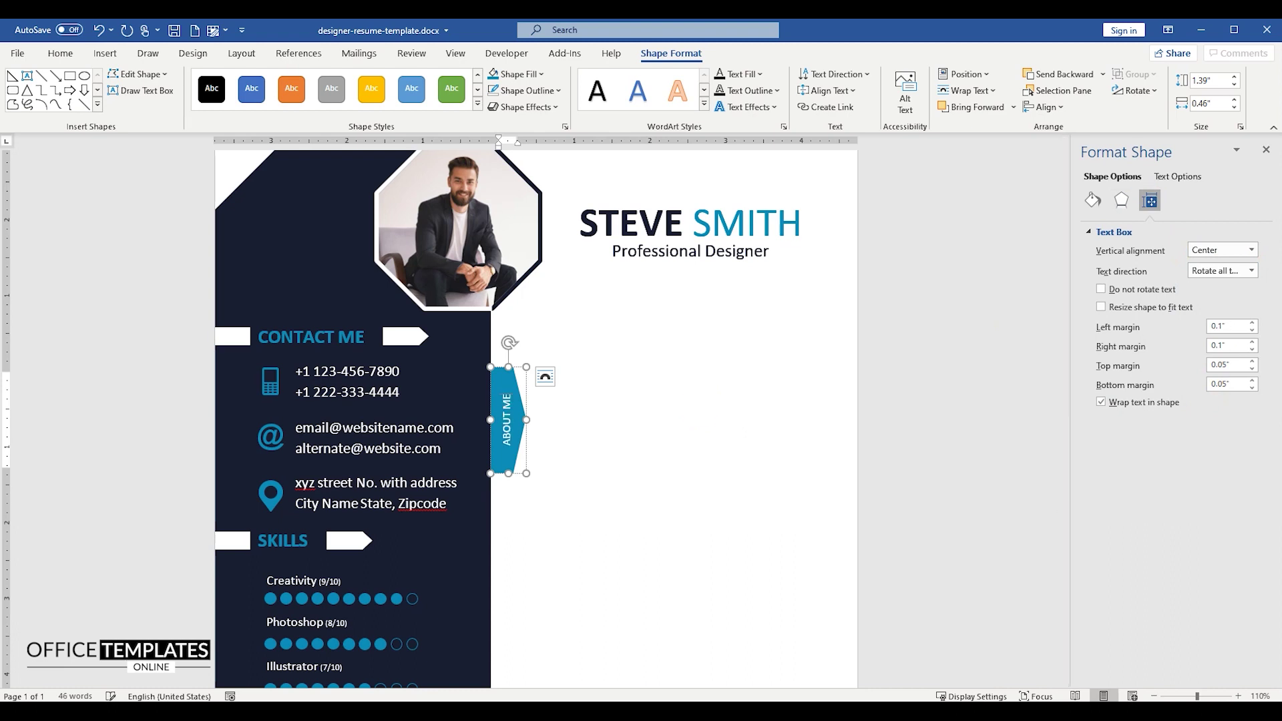
key("ctrl+a")
left_click(60, 56)
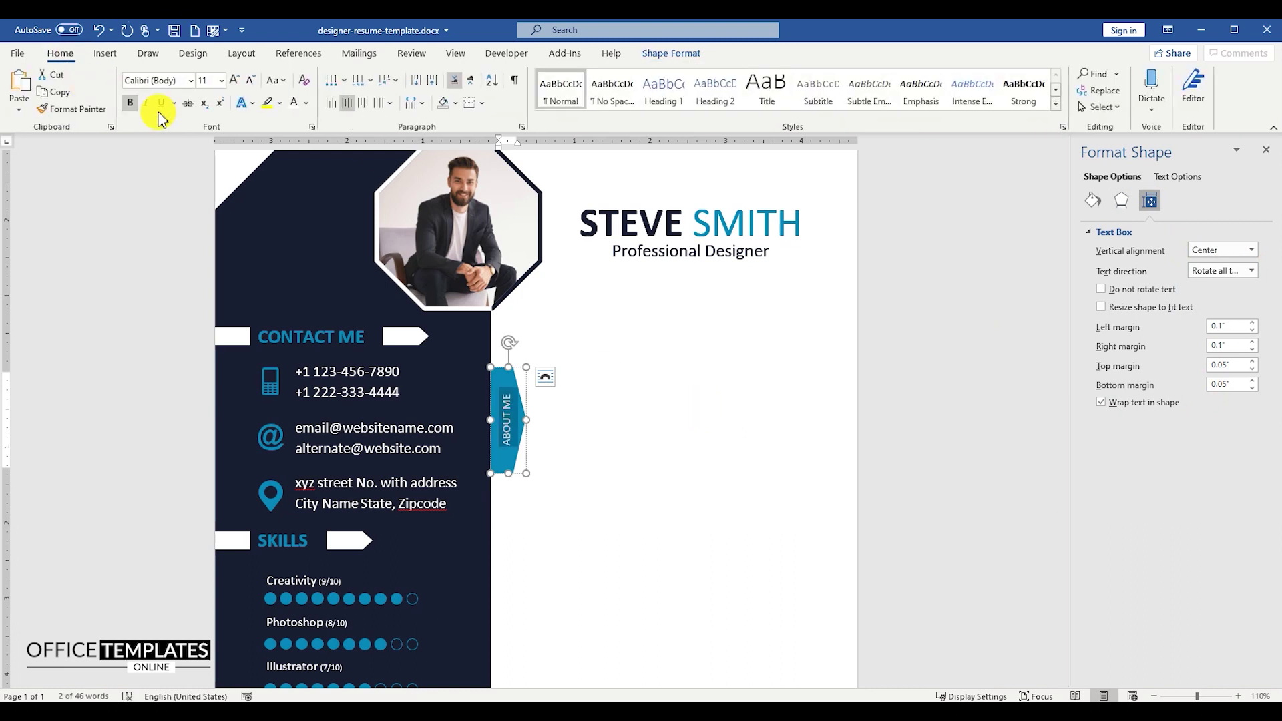
type("13")
key("Return")
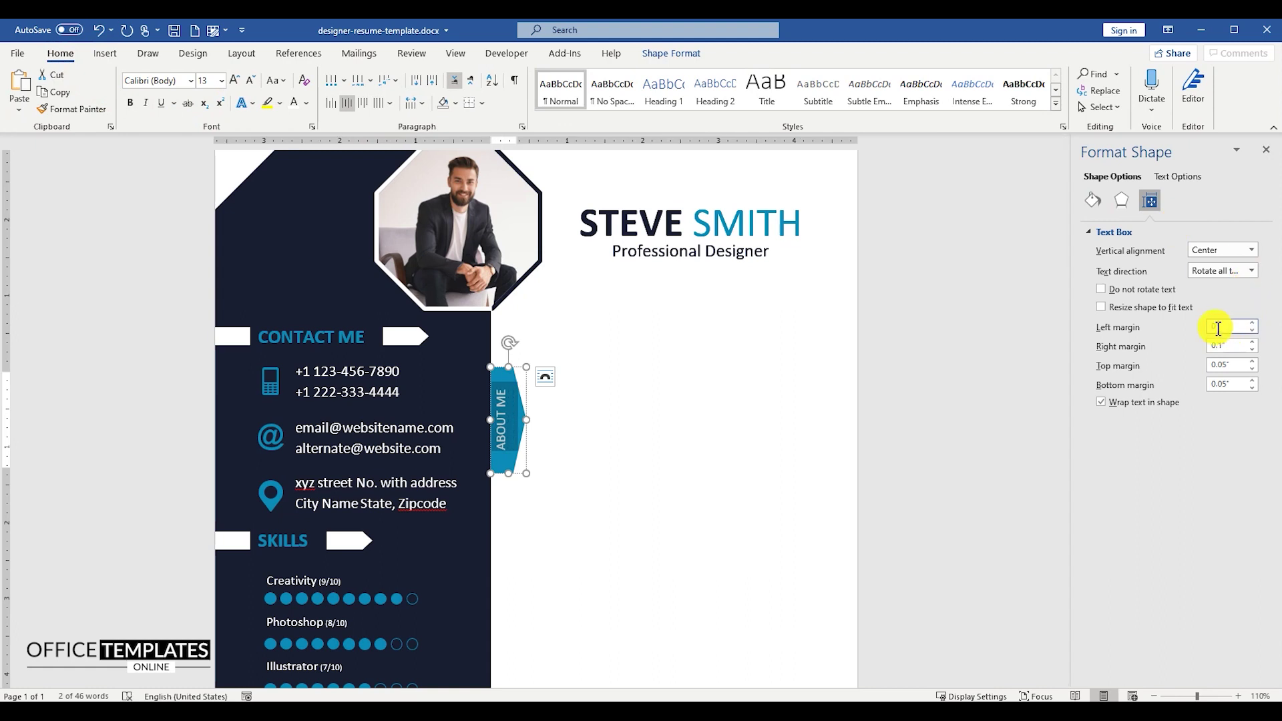
type("0.05\"")
left_click(637, 388)
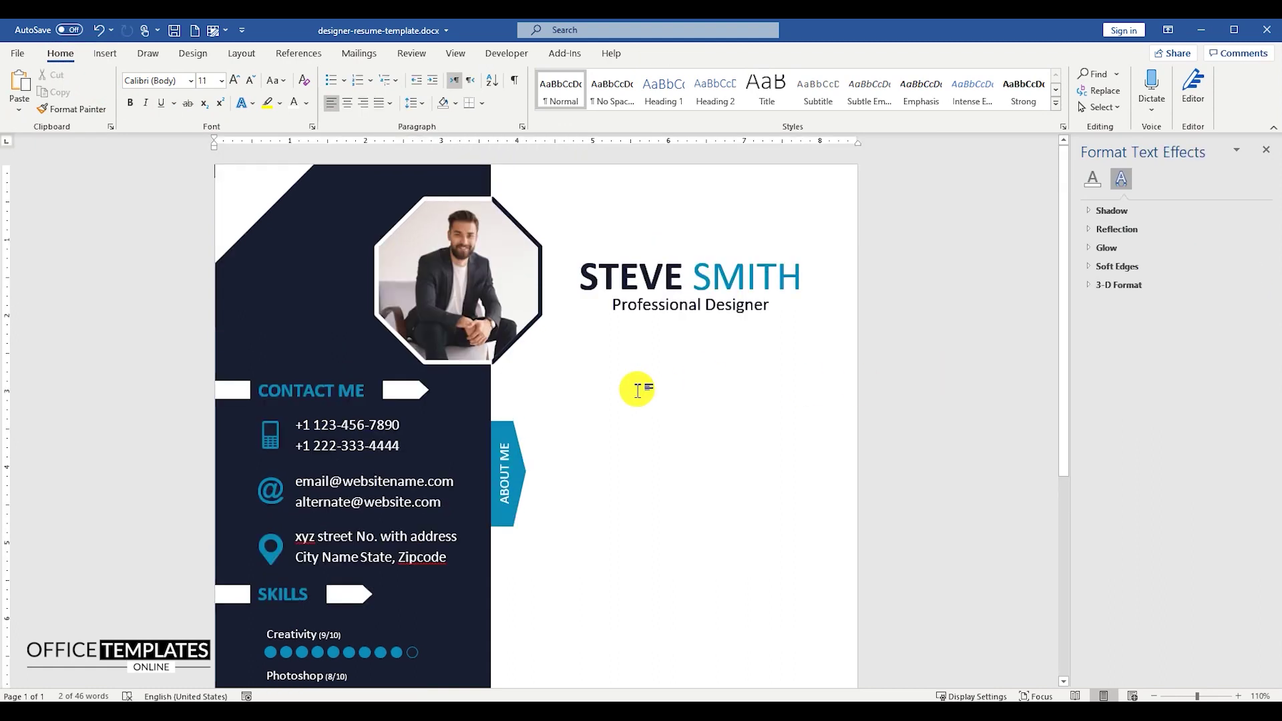
Duplicate the address text box beside the ABOUT ME tab, with black text, and widen it.
left_click(395, 504)
key("ctrl+c")
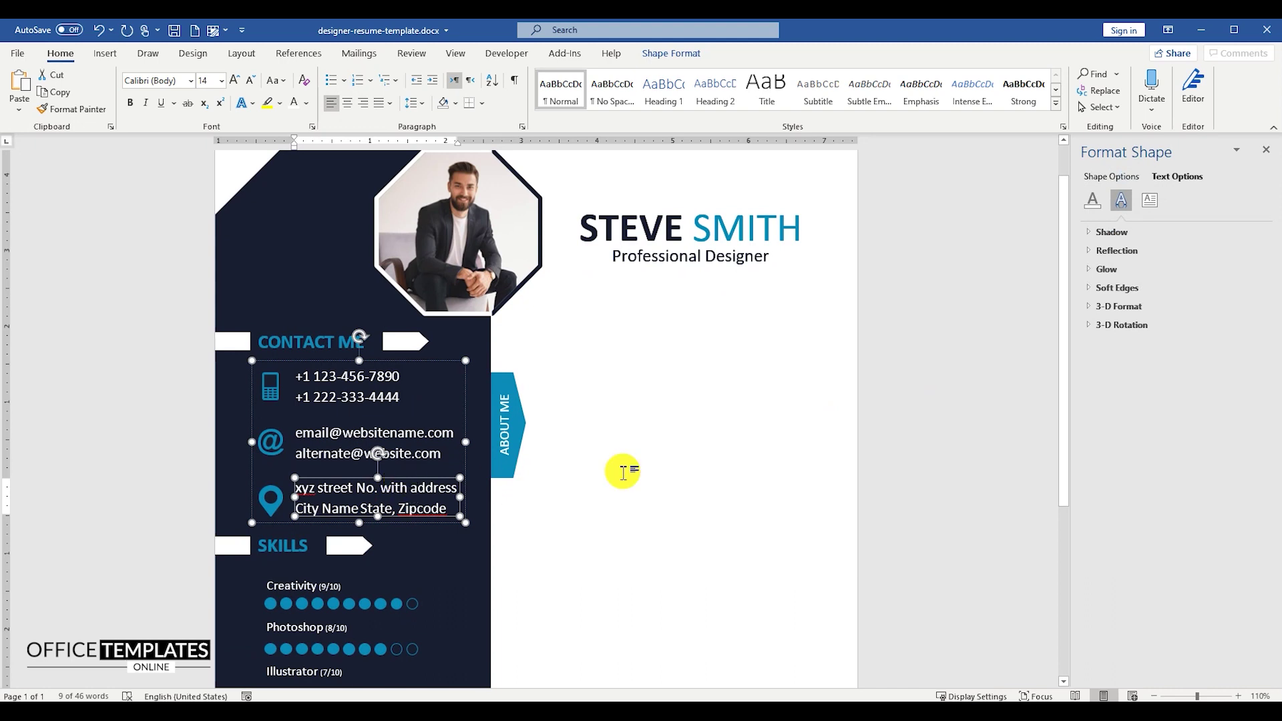
key("ctrl+v")
mouse_move(344, 200)
left_mouse_down()
mouse_move(703, 469)
mouse_move(672, 446)
mouse_move(635, 516)
left_mouse_up()
left_click(306, 103)
left_click(304, 292)
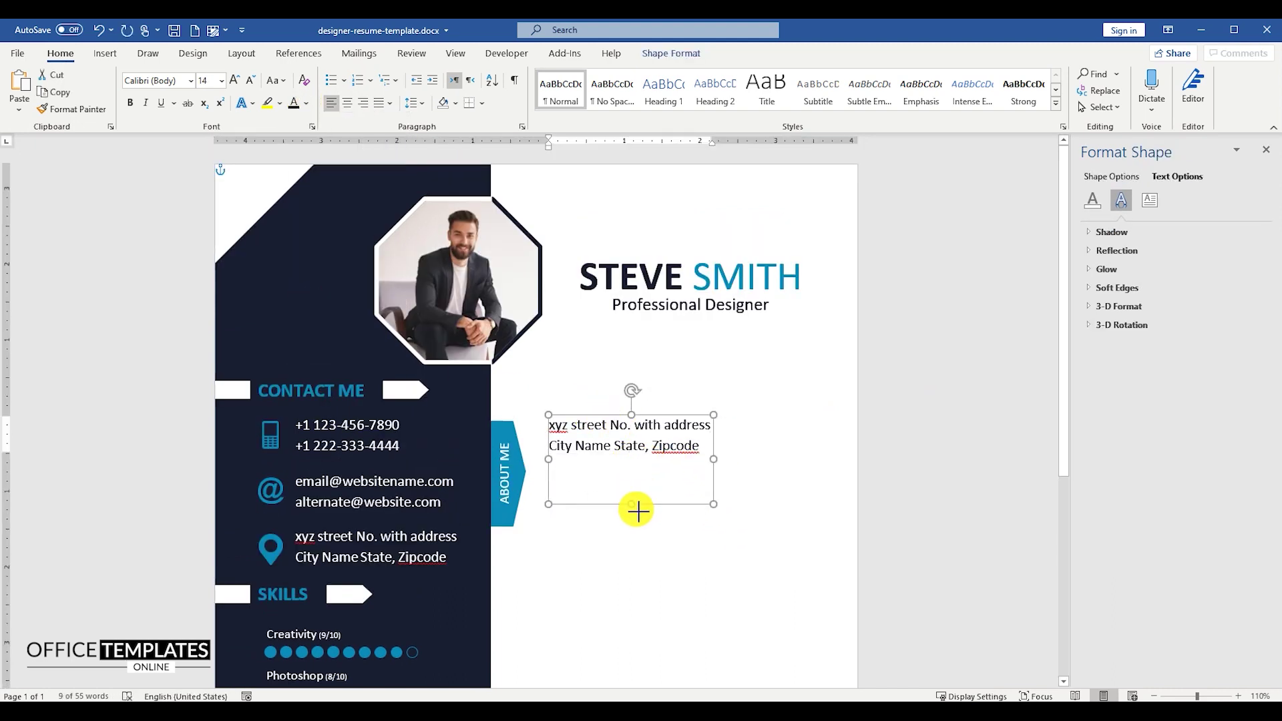
left_click_drag(714, 466, 821, 465)
Replace the copied box's text with an 11 pt Lorem ipsum paragraph and resize the box to fit.
key("ctrl+a")
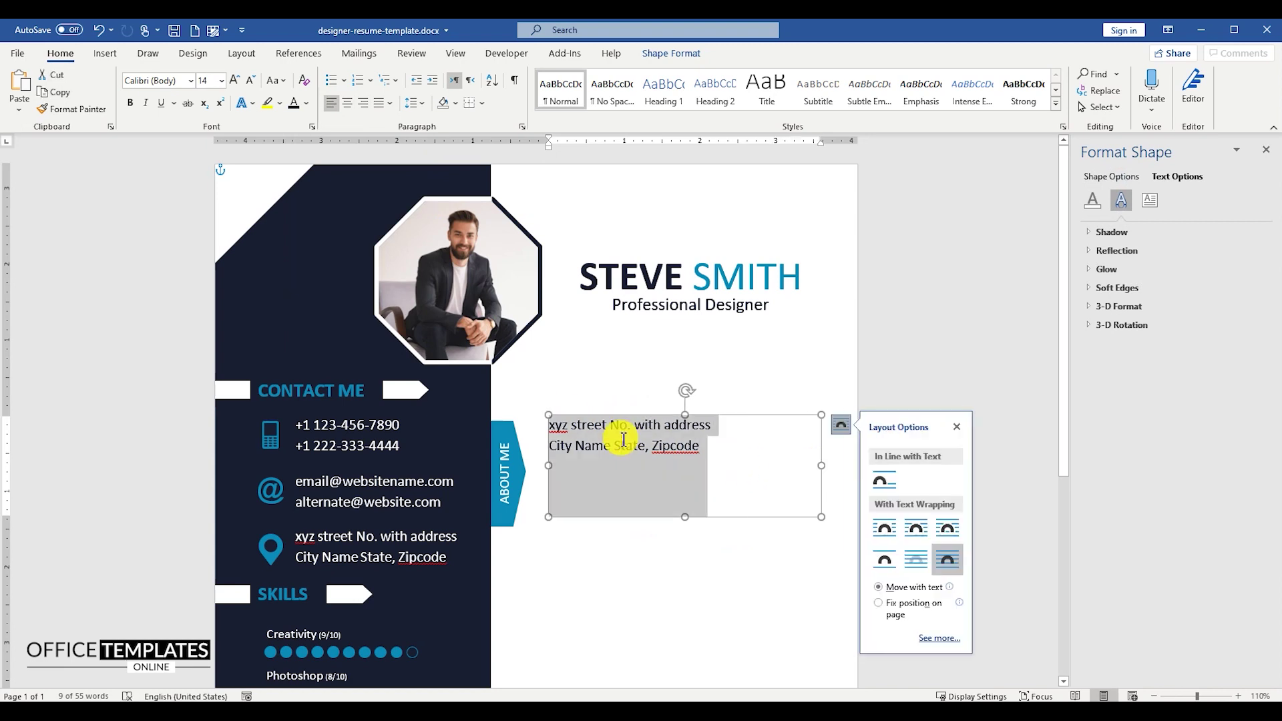
type("11")
key("Return")
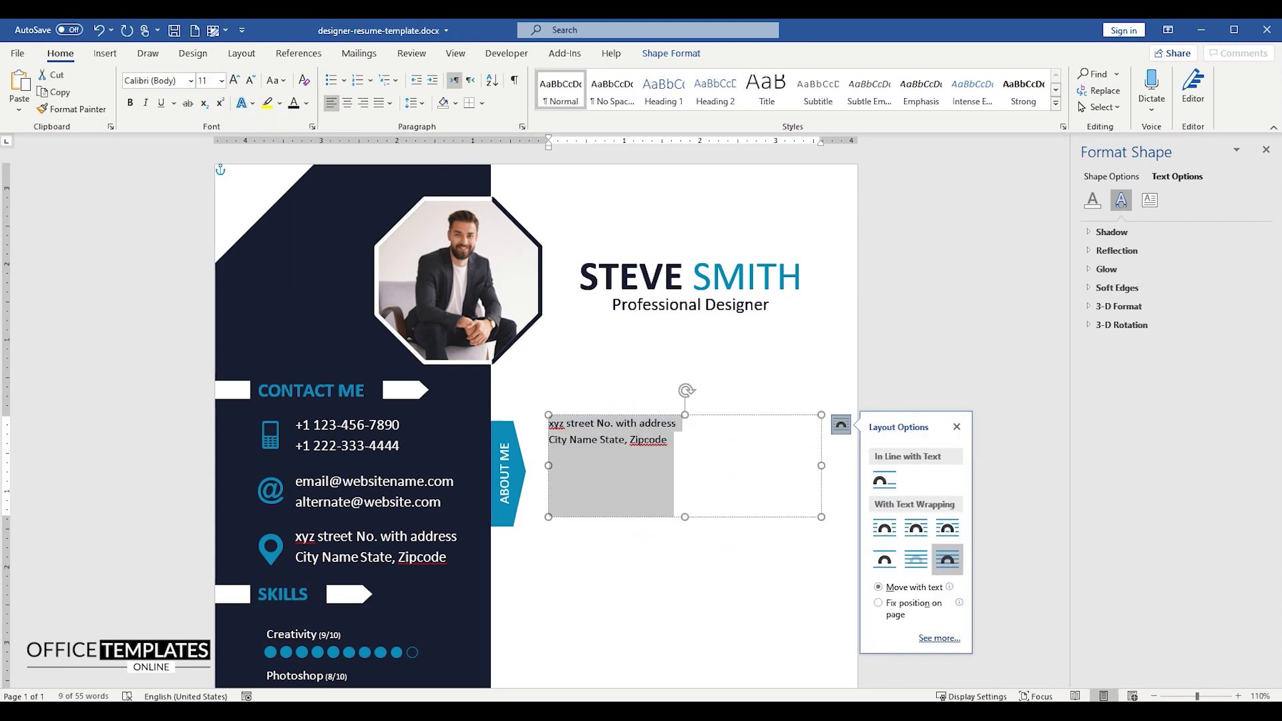
left_click(734, 468)
key("ctrl+v")
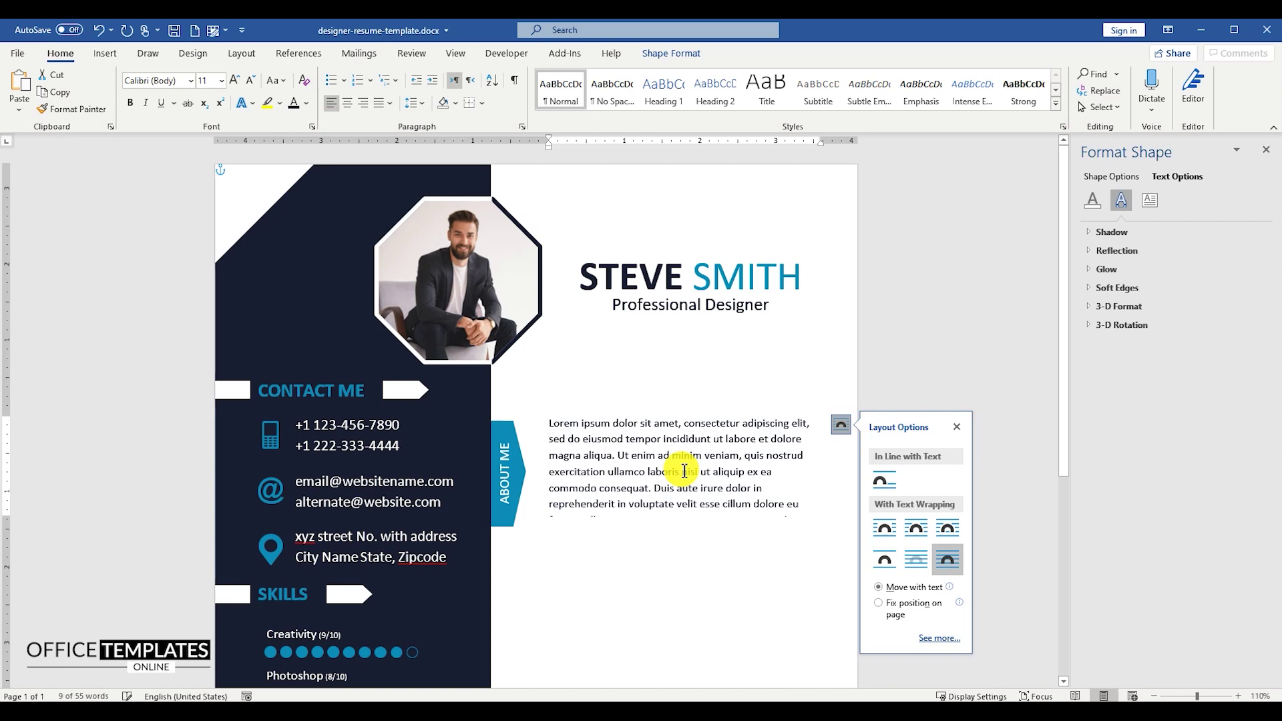
left_click_drag(684, 517, 684, 534)
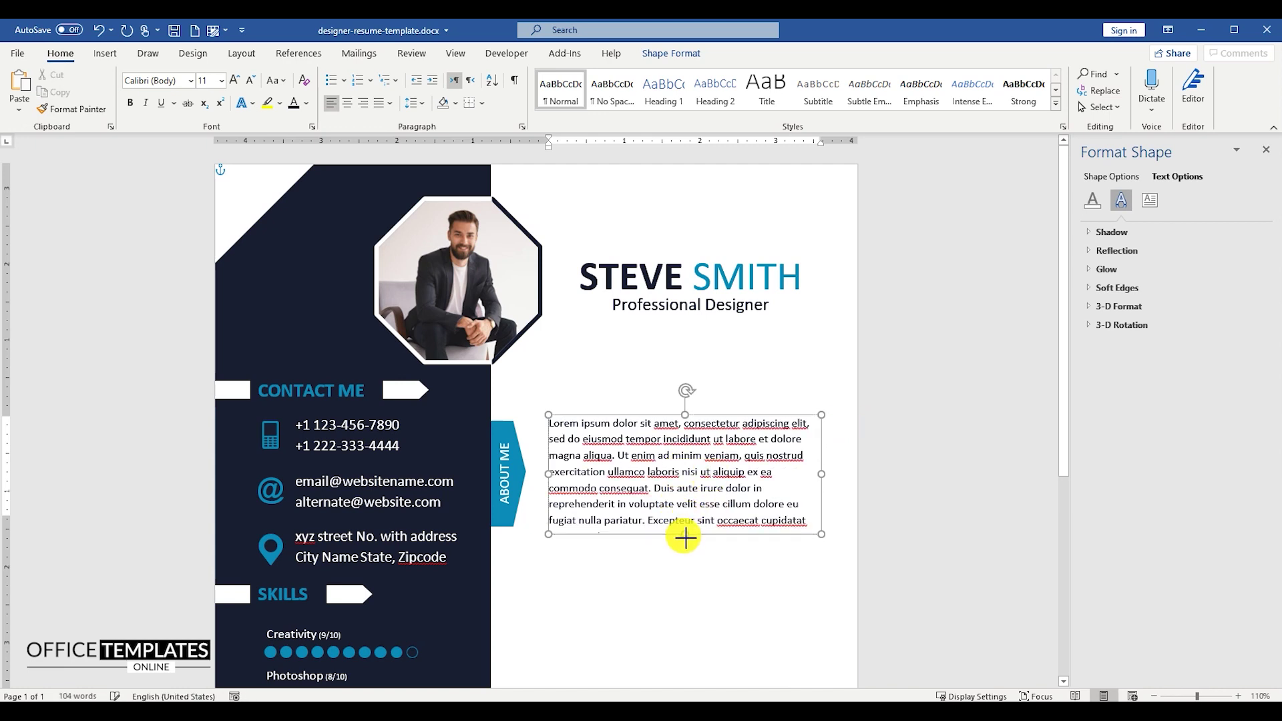
left_click_drag(821, 473, 832, 474)
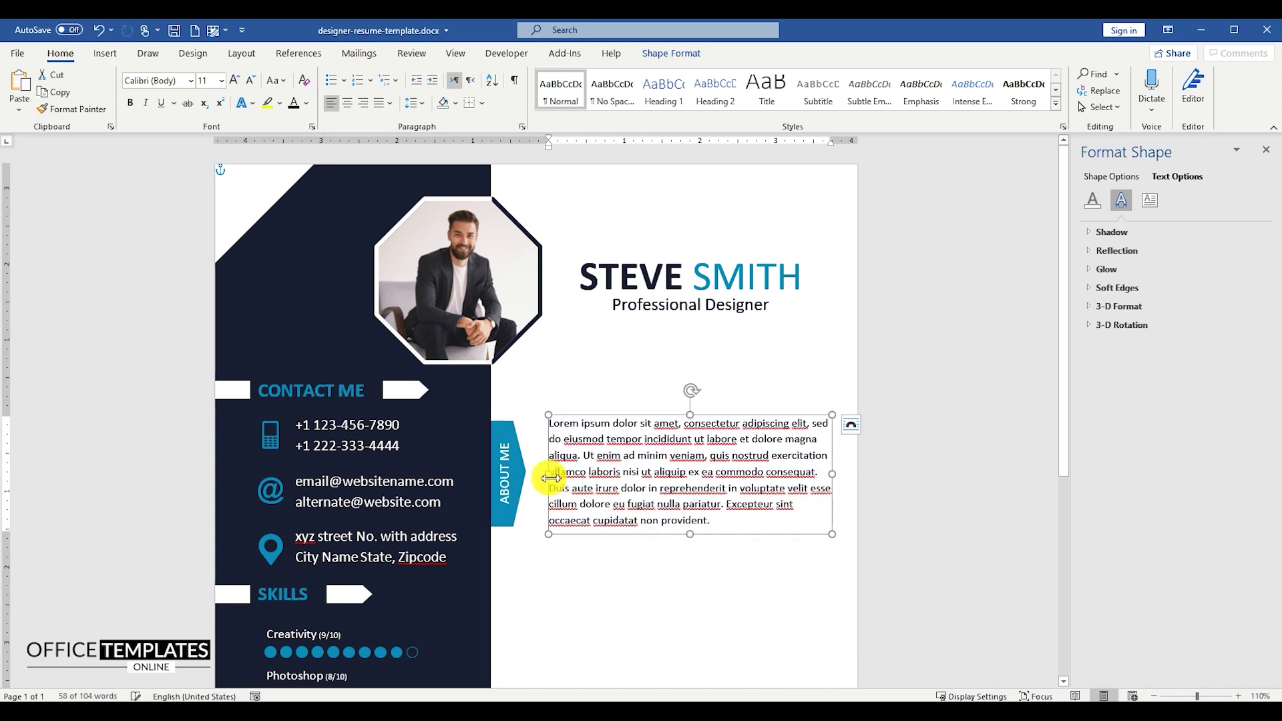
left_click_drag(548, 473, 538, 473)
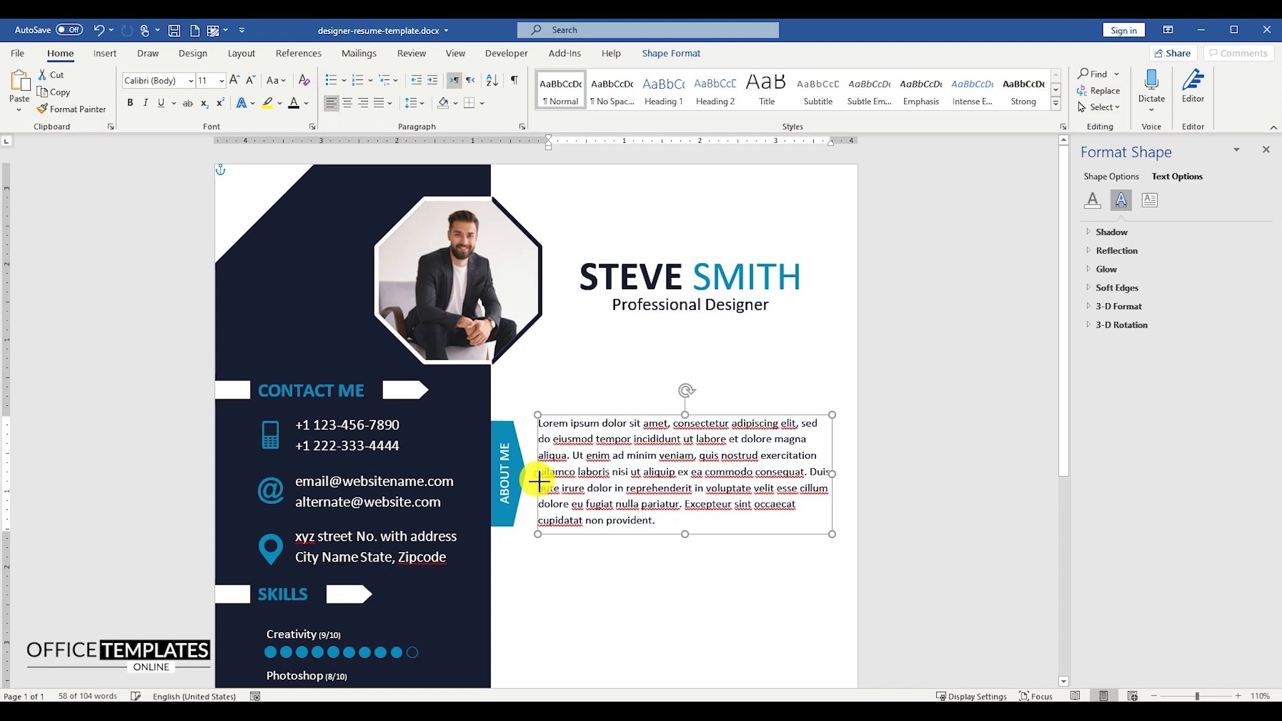
Move the ABOUT ME tab and its paragraph up together and save the document.
left_click(503, 443, "shift")
left_click_drag(587, 417, 590, 384)
left_click(630, 541)
key("ctrl+s")
scroll(910, 601, "down", 3)
Shrink the About Me paragraph to 10 pt and nudge its box up slightly.
triple_click(685, 304)
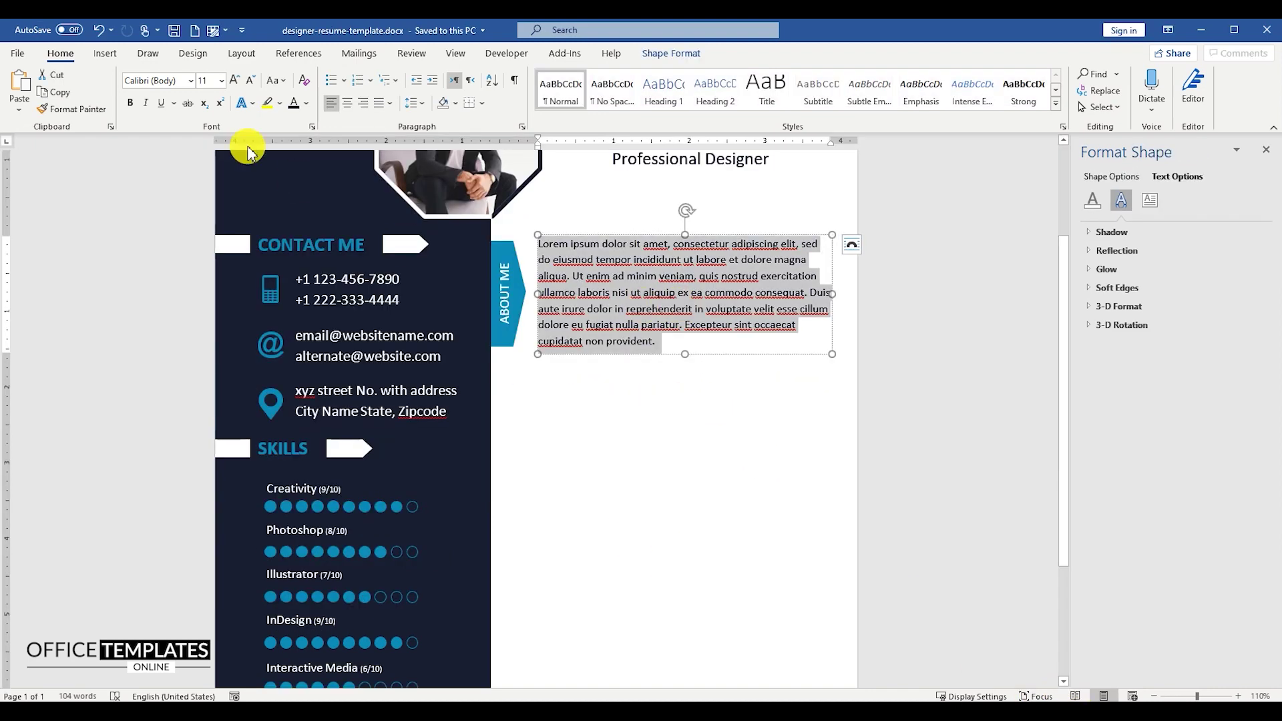
key("Return")
left_click(687, 344)
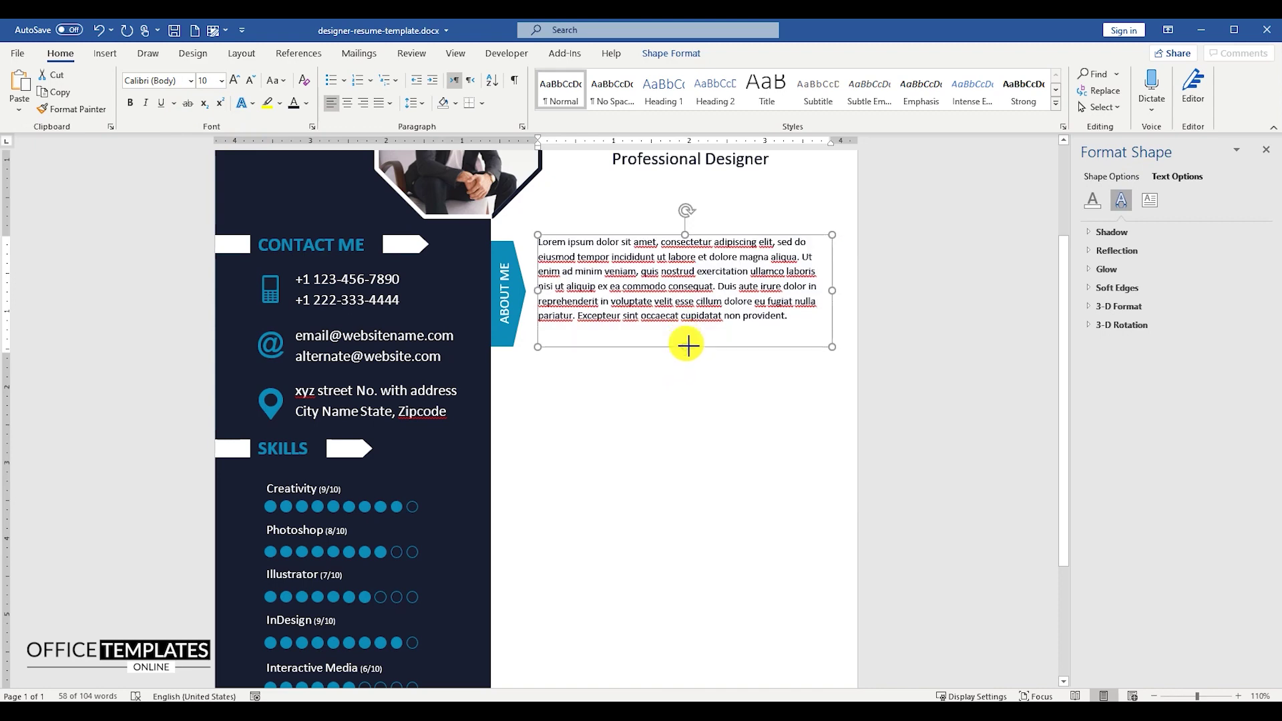
left_click_drag(696, 340, 697, 339)
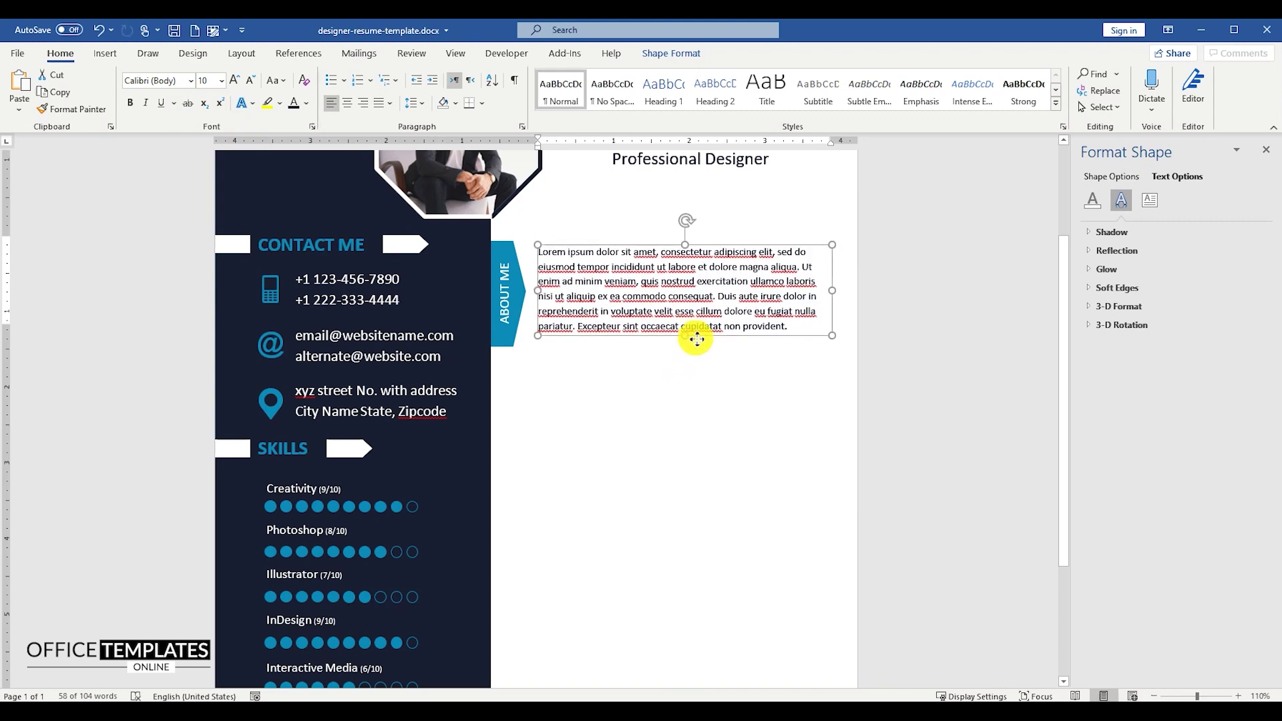
left_click(734, 431)
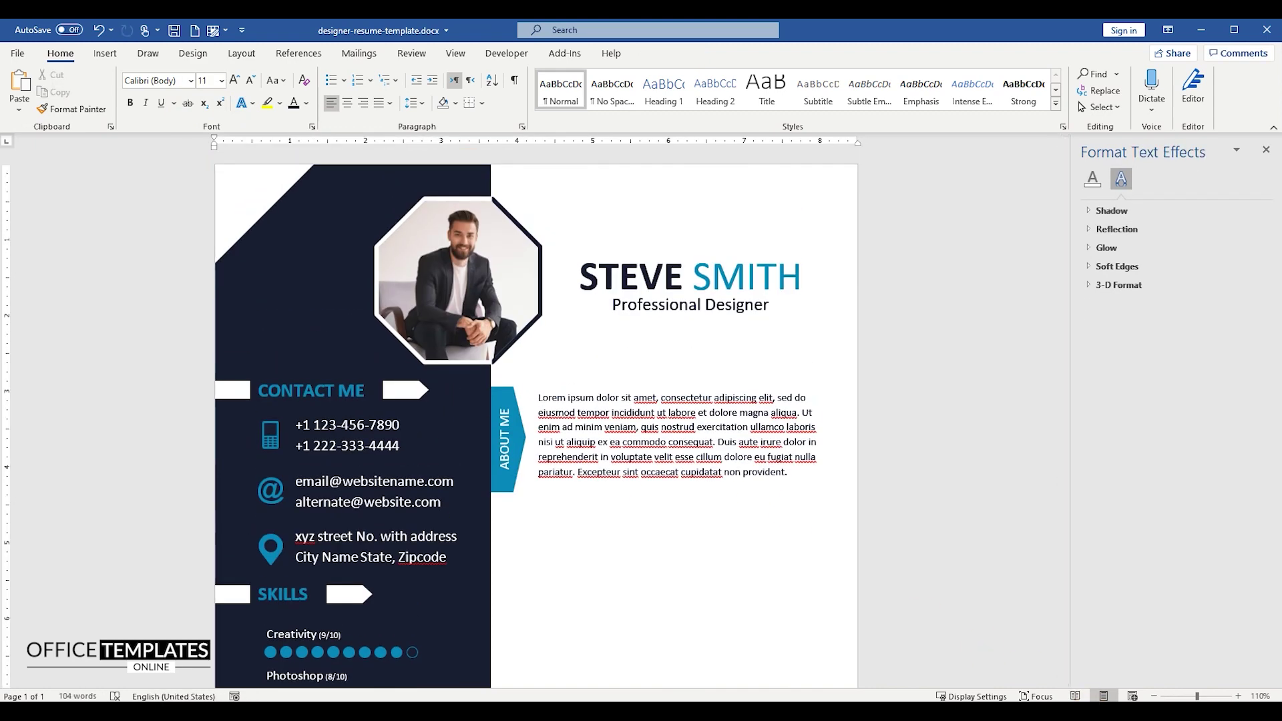
scroll(666, 498, "down", 2)
Copy the ABOUT ME tab further down and relabel the copy EDUCATION.
left_click(510, 231)
left_click_drag(509, 230, 529, 409)
double_click(506, 441)
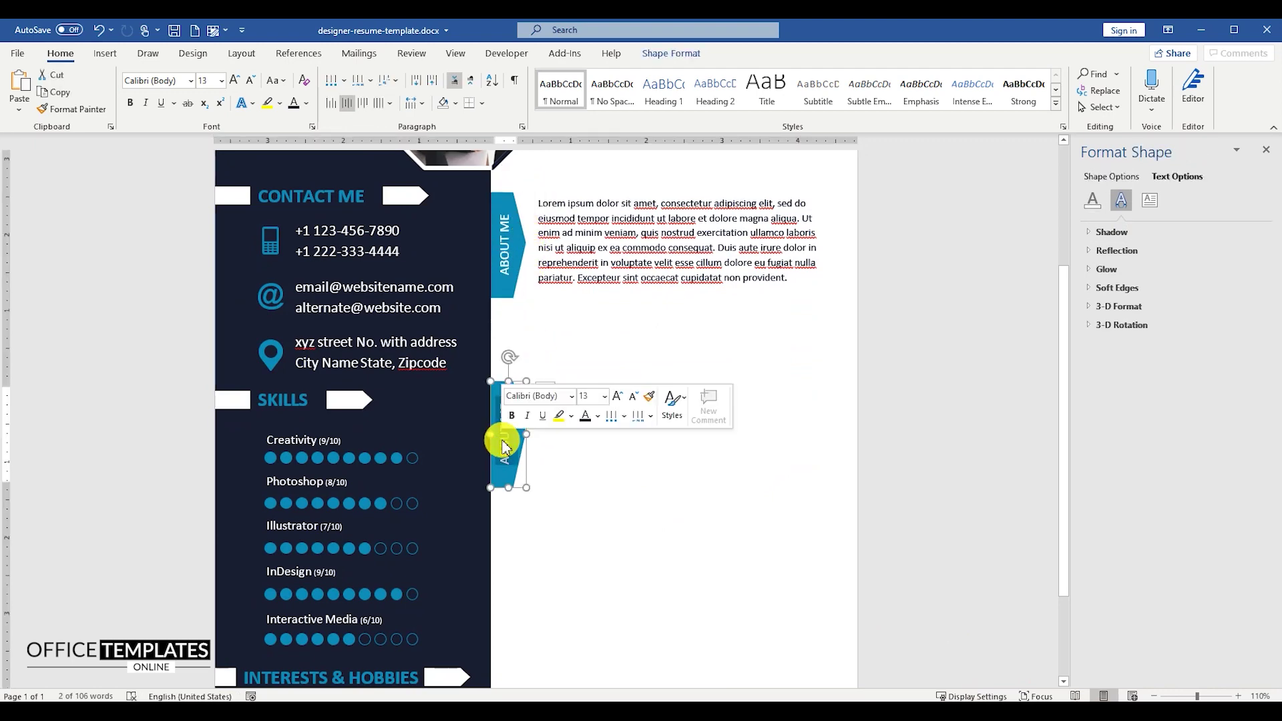
type("EDUCATION")
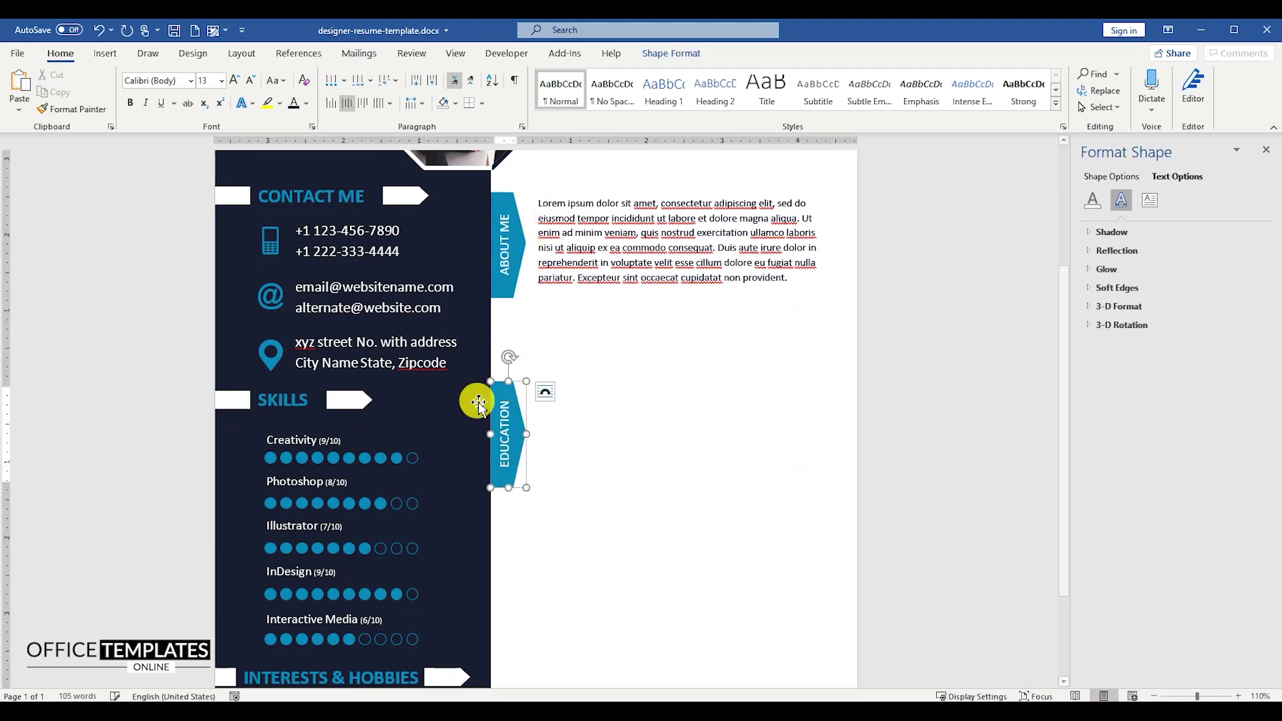
left_click(632, 413)
Draw a text box beside EDUCATION with degree name, institute line and a Lorem ipsum description.
scroll(633, 414, "up", 2)
left_click(105, 53)
left_click(195, 98)
left_click(181, 141)
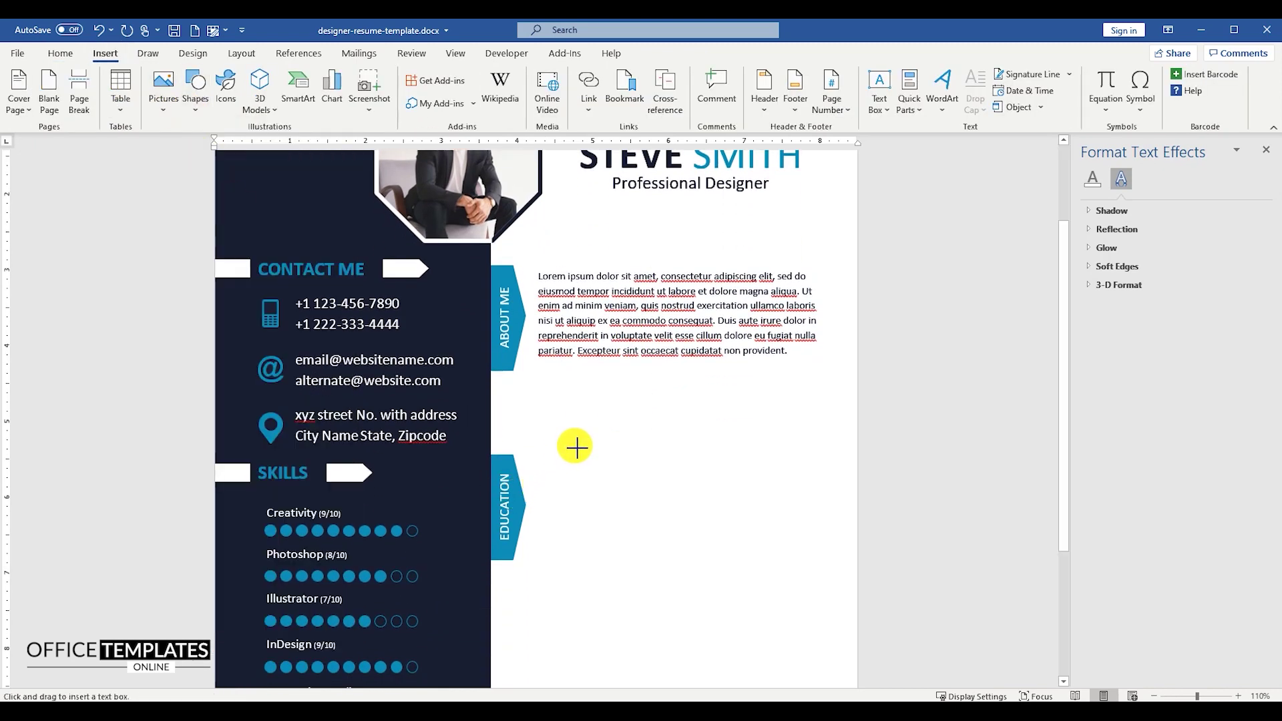
left_click_drag(576, 446, 816, 615)
left_click_drag(697, 444, 695, 405)
type("Degree or Study Name")
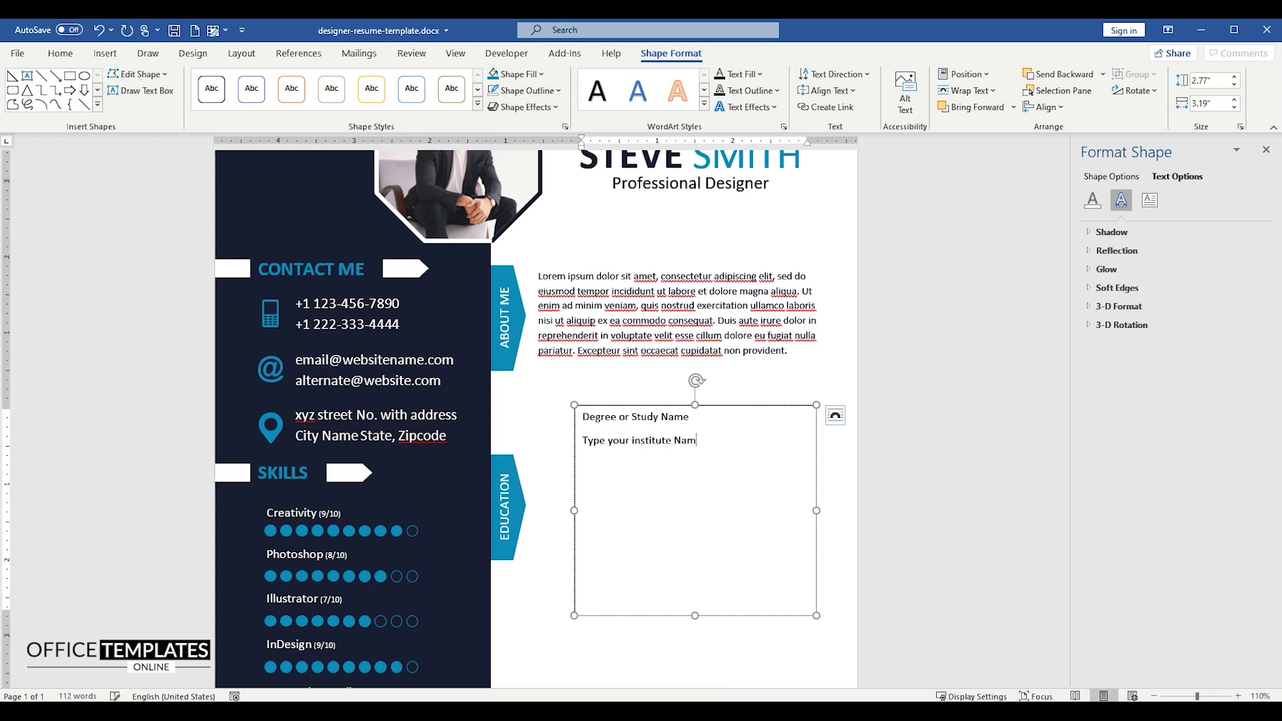
type("Lorem ipsum dolor sit amet, consectetur adipiscing elit, sed do eiusmod tempor incididunt ut labore et dolore magna aliqua.")
Remove the spacing between paragraphs in the education text box.
left_click(750, 444)
key("ctrl+a")
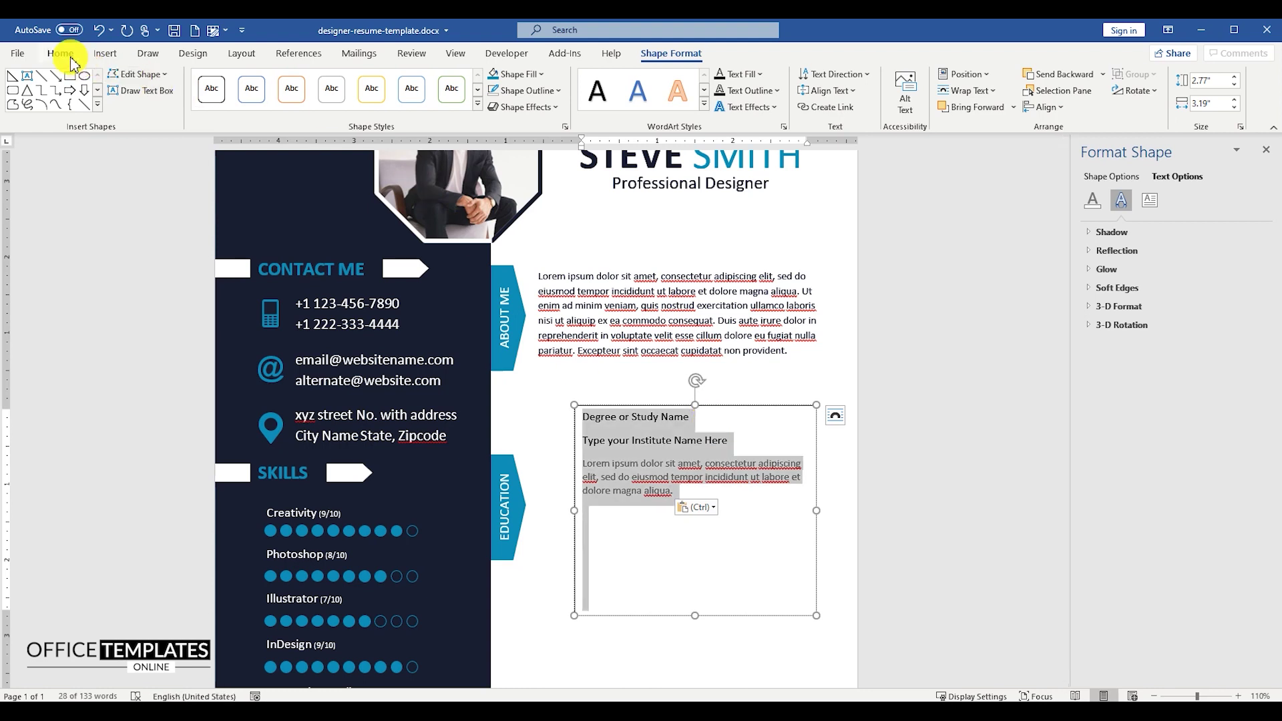
left_click(60, 53)
left_click(421, 104)
left_click(467, 286)
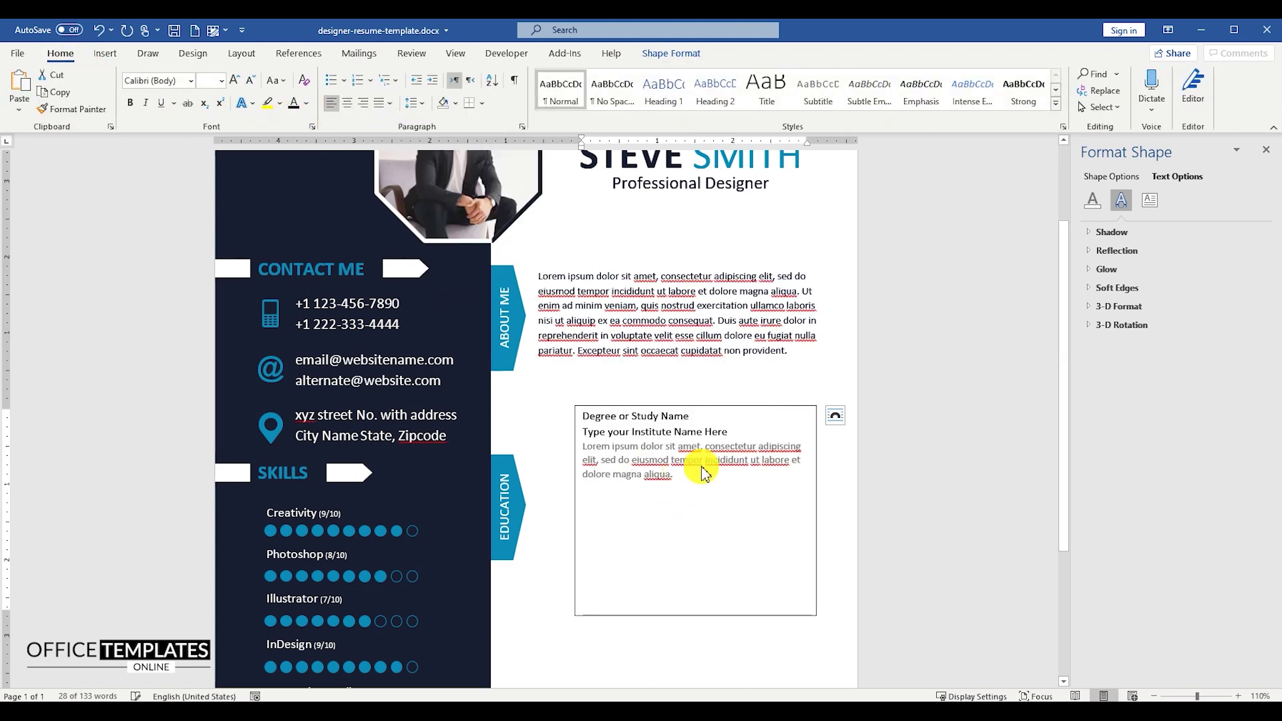
Make the Degree or Study Name title 13 pt and teal.
triple_click(698, 418)
left_click(204, 81)
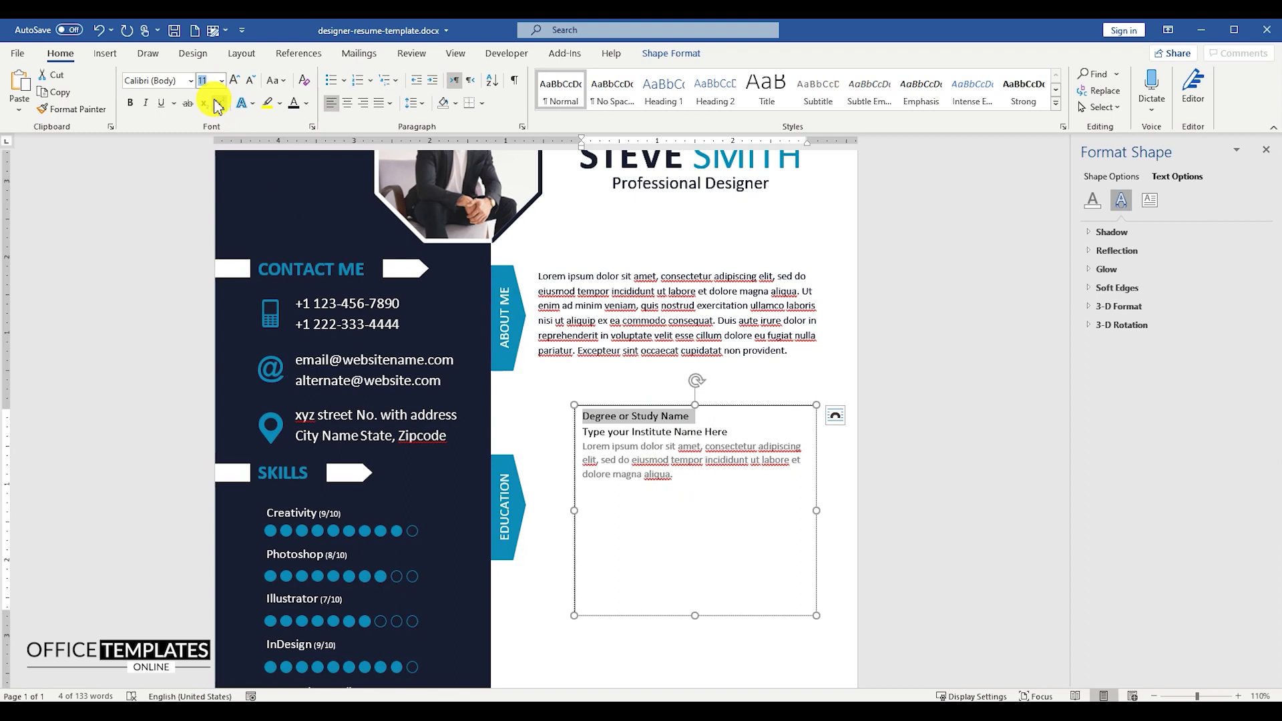
type("13")
key("Return")
left_click(734, 434)
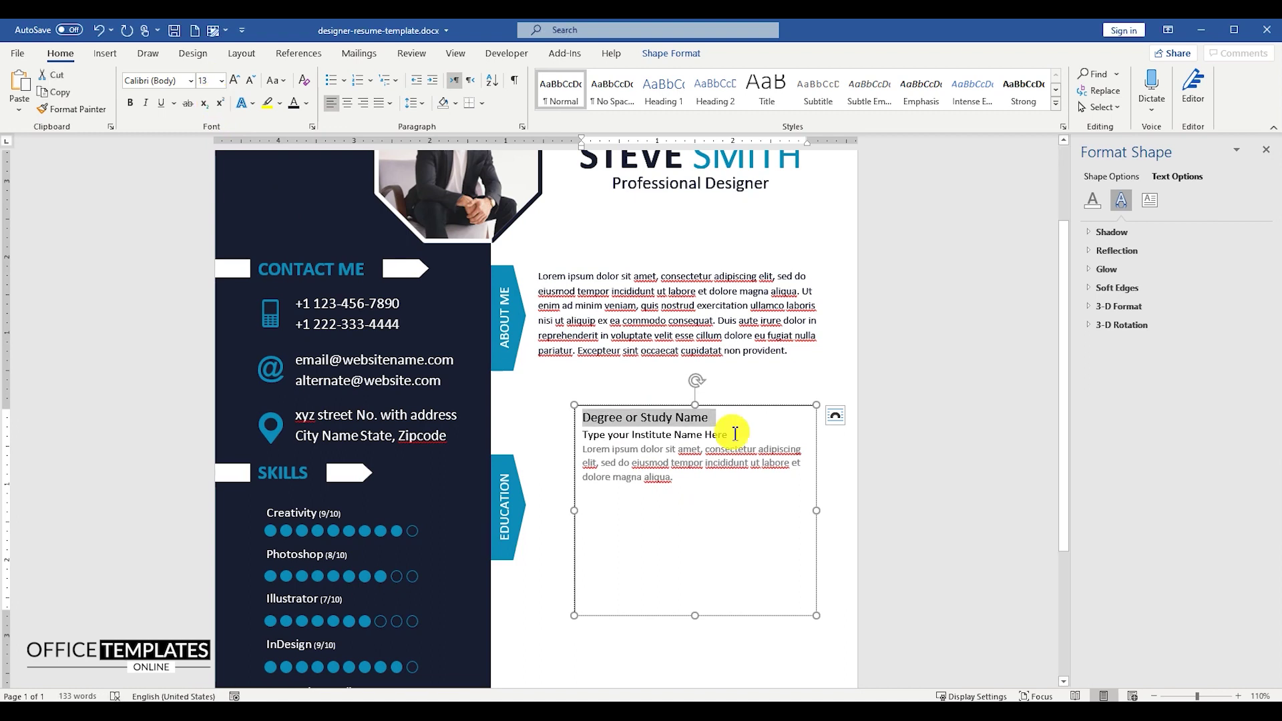
left_click(306, 103)
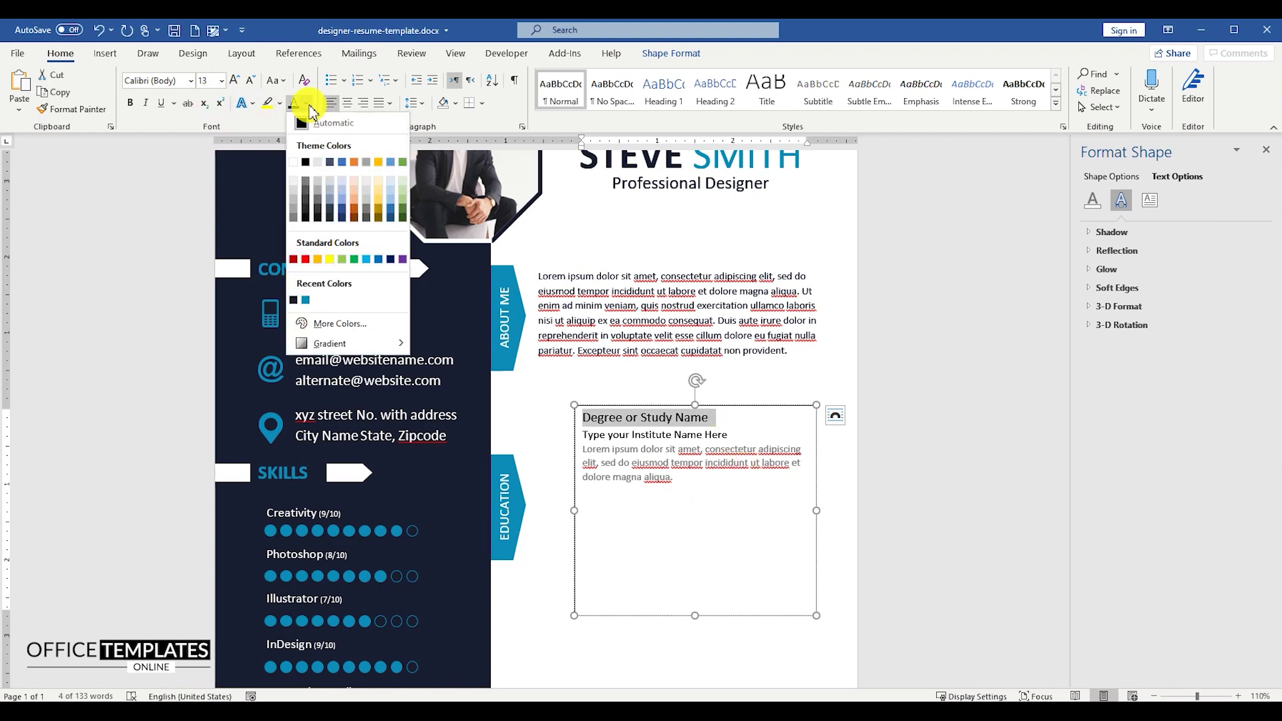
left_click(306, 297)
Shorten the education box to fit its text and set all four inner margins to 0".
left_click(737, 438)
left_click_drag(695, 615, 701, 488)
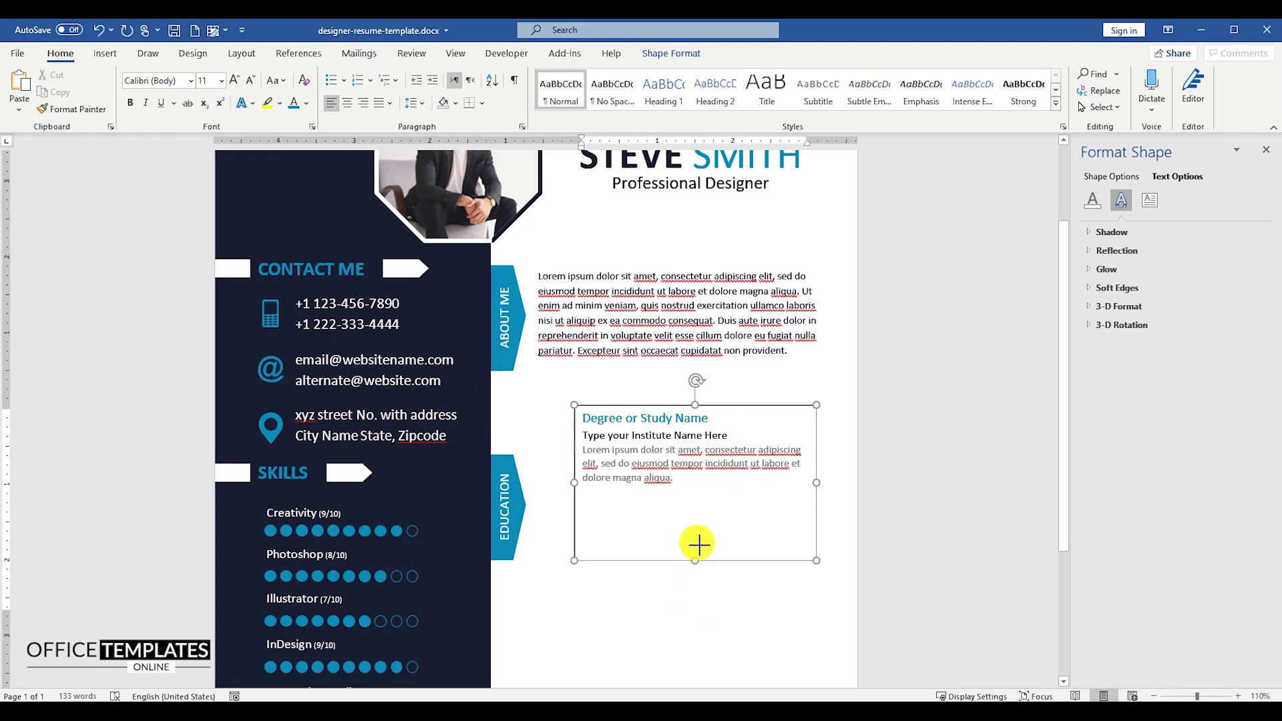
left_click(1149, 199)
left_click(1252, 330)
left_click(1252, 349)
left_click(1252, 369)
left_click(1253, 388)
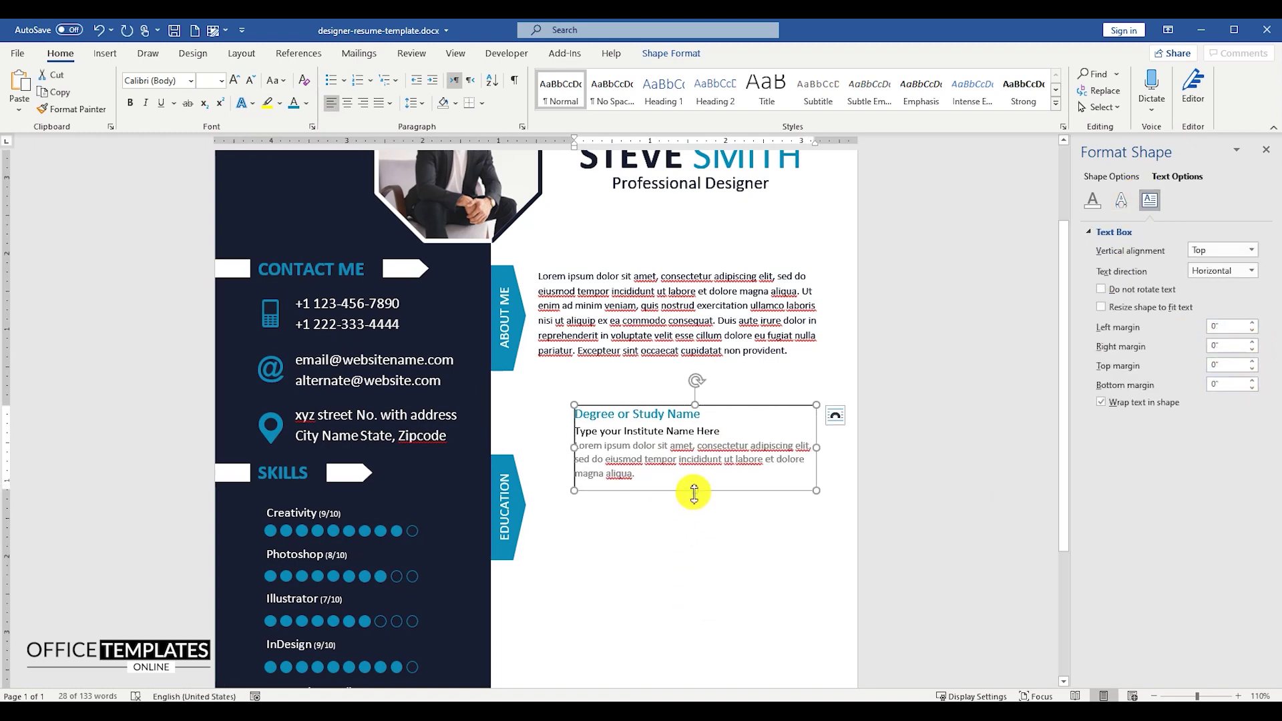
left_click(666, 511)
scroll(666, 511, "down", 2)
Give the education text box No Outline and drag a duplicate of it below.
left_click(695, 454)
right_click(698, 454)
left_click(747, 482)
left_click(775, 377)
left_click(759, 480)
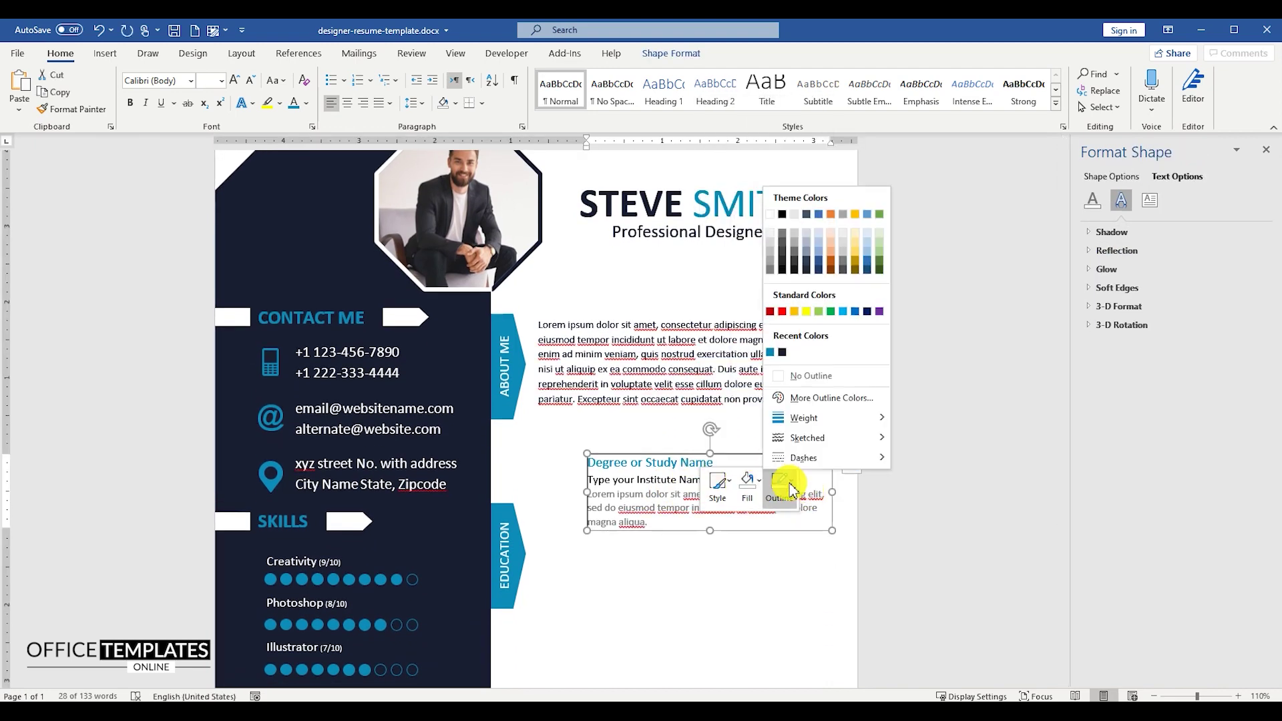
left_click(801, 376)
scroll(658, 530, "down", 1)
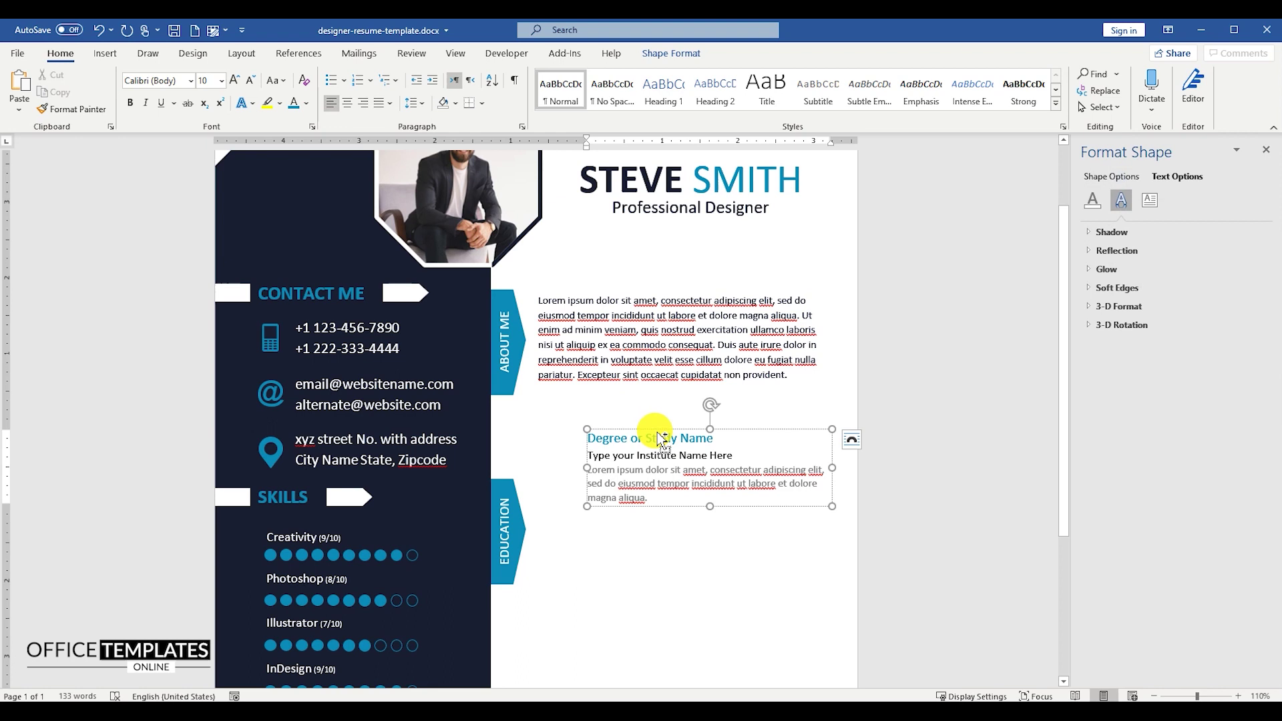
left_click_drag(668, 441, 653, 549)
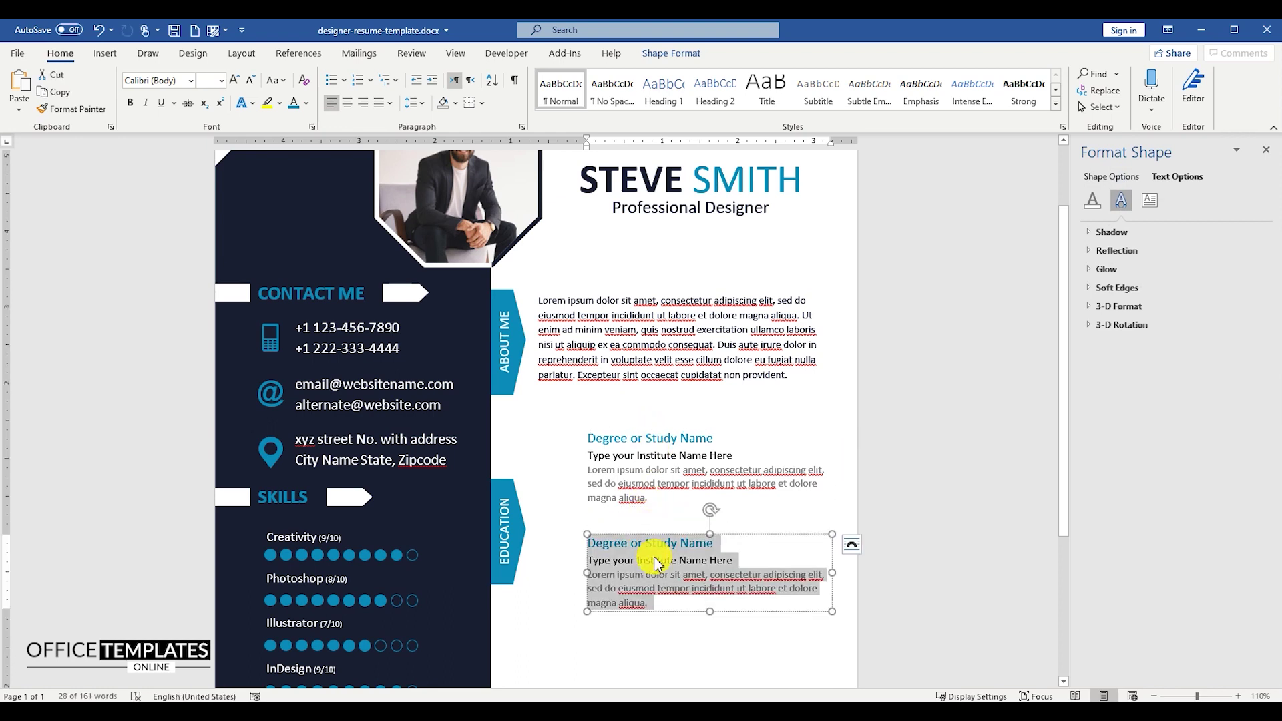
Turn the copy into a narrow dark navy 2020 year block with vertical white text.
type("2020")
mouse_move(832, 572)
left_mouse_down()
mouse_move(617, 572)
mouse_move(565, 498)
left_mouse_up()
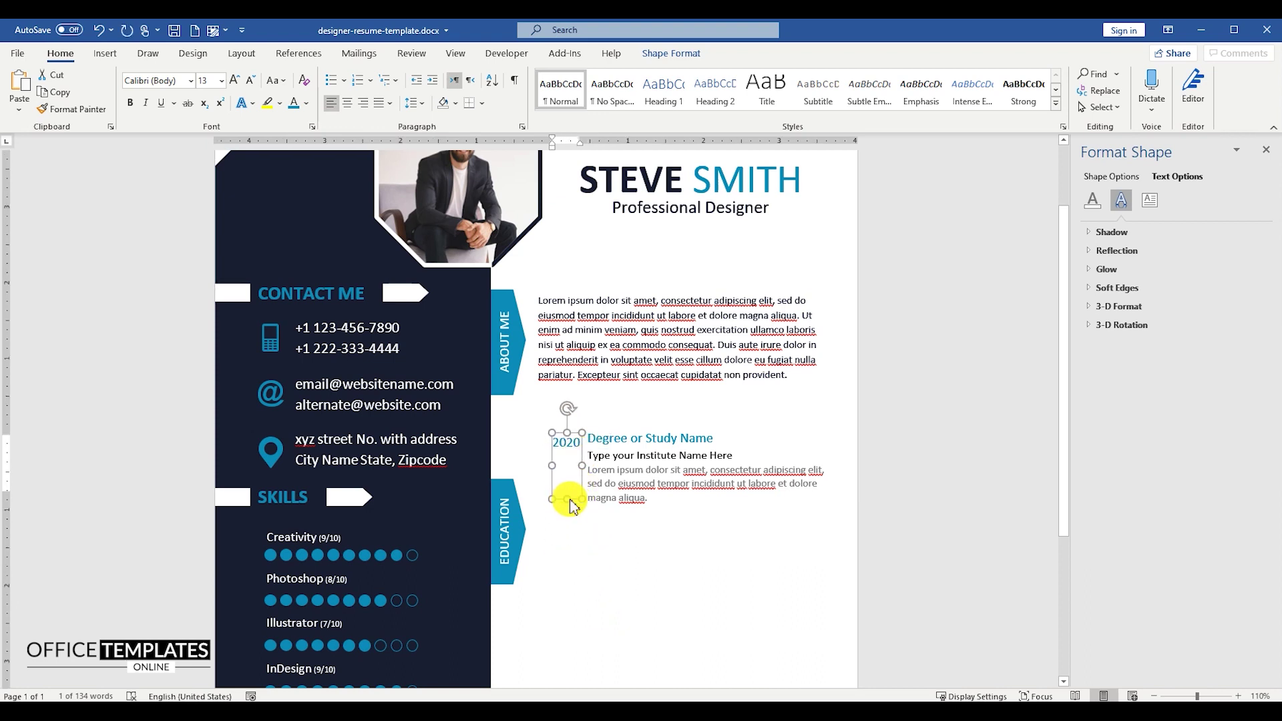
left_click(1149, 200)
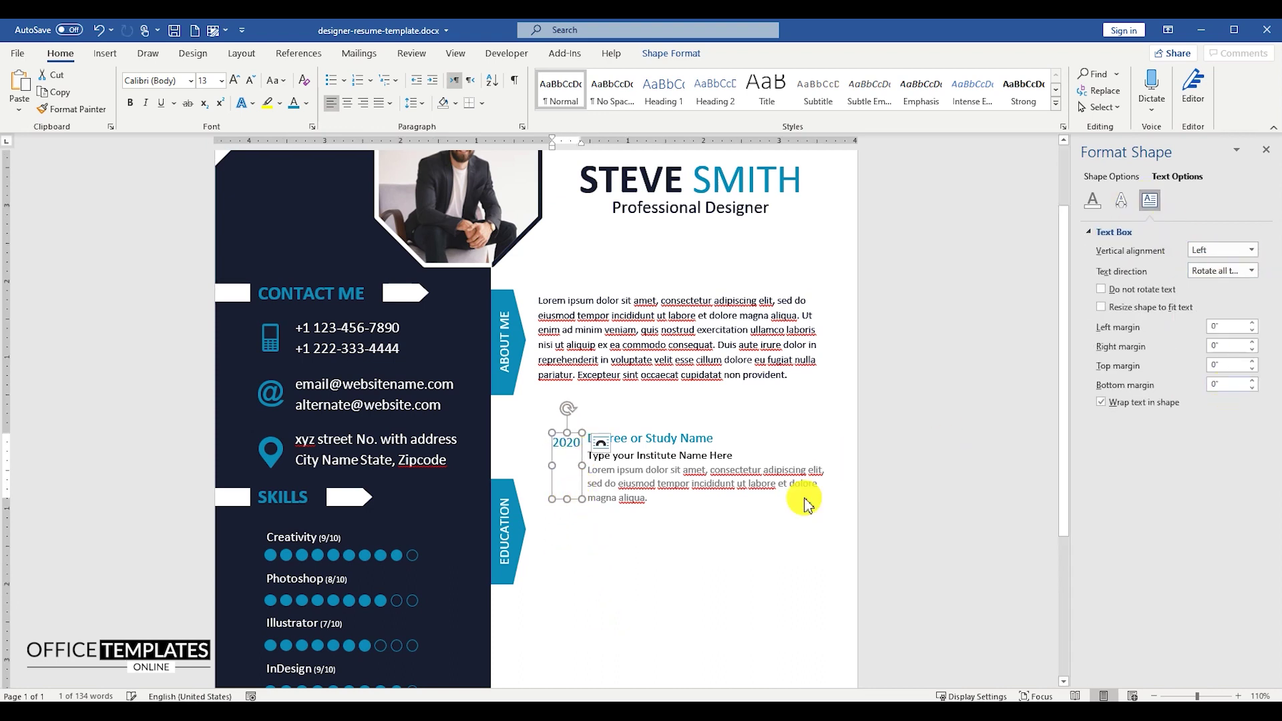
left_click(566, 479)
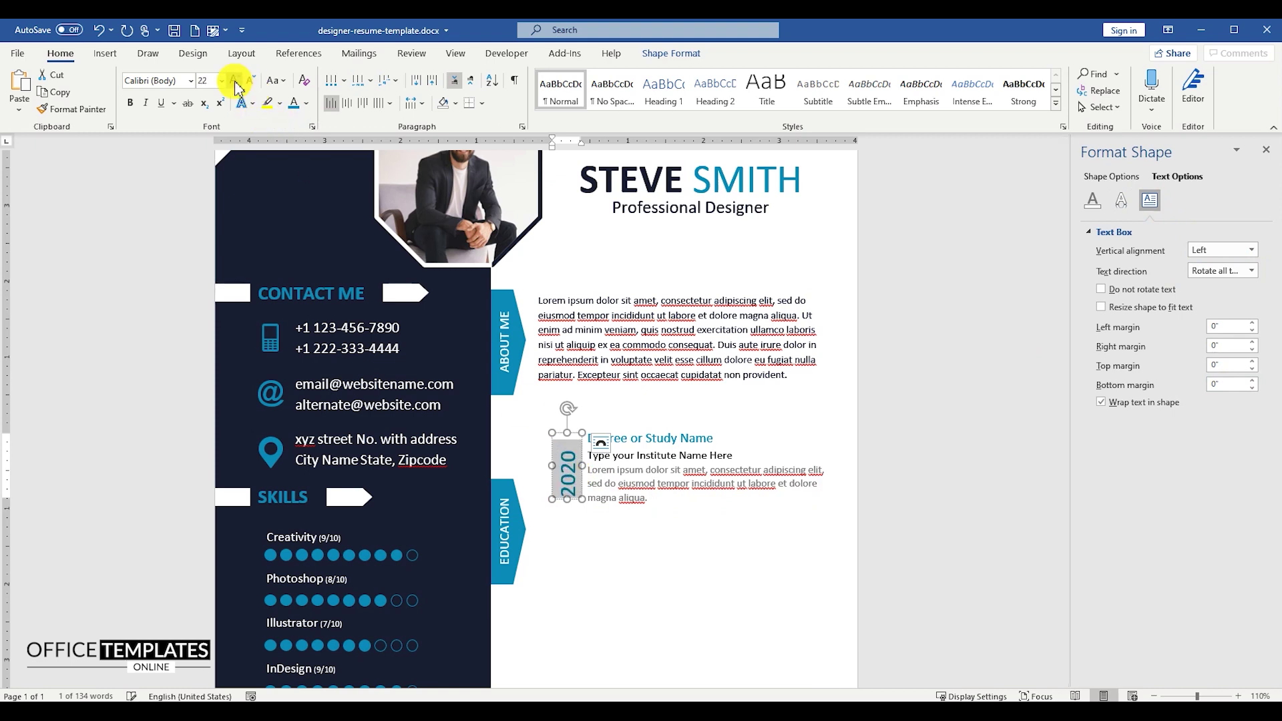
left_click(342, 106)
right_click(571, 433)
left_click(615, 498)
left_click(615, 327)
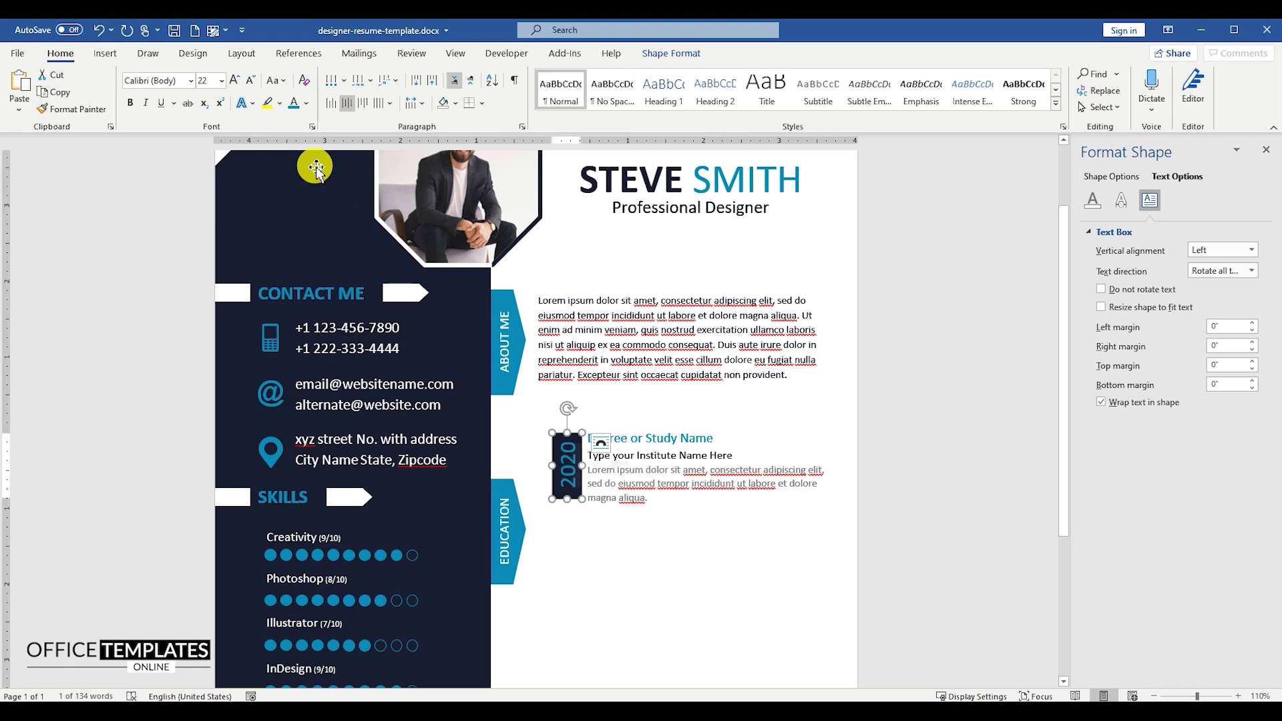
left_click(305, 103)
left_click(311, 164)
Shrink the Degree entry's Lorem ipsum description to 9 pt so it fits two lines.
left_click(627, 489)
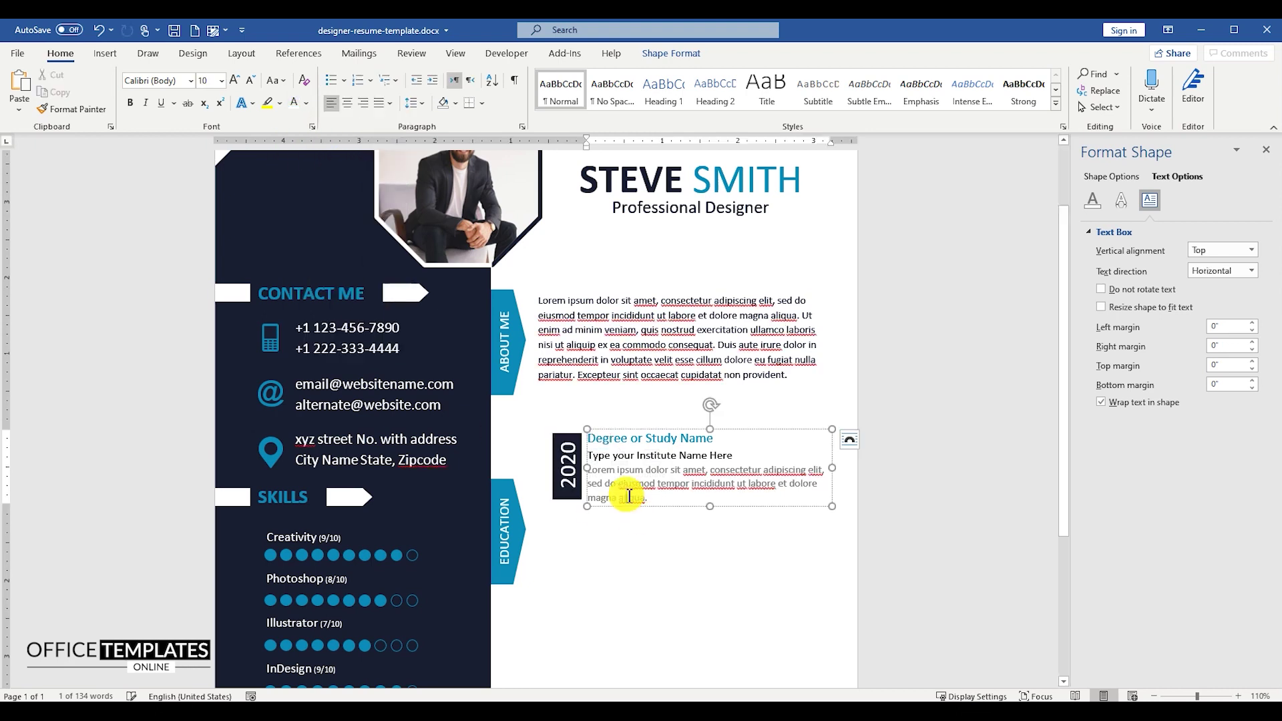
key("shift+Up")
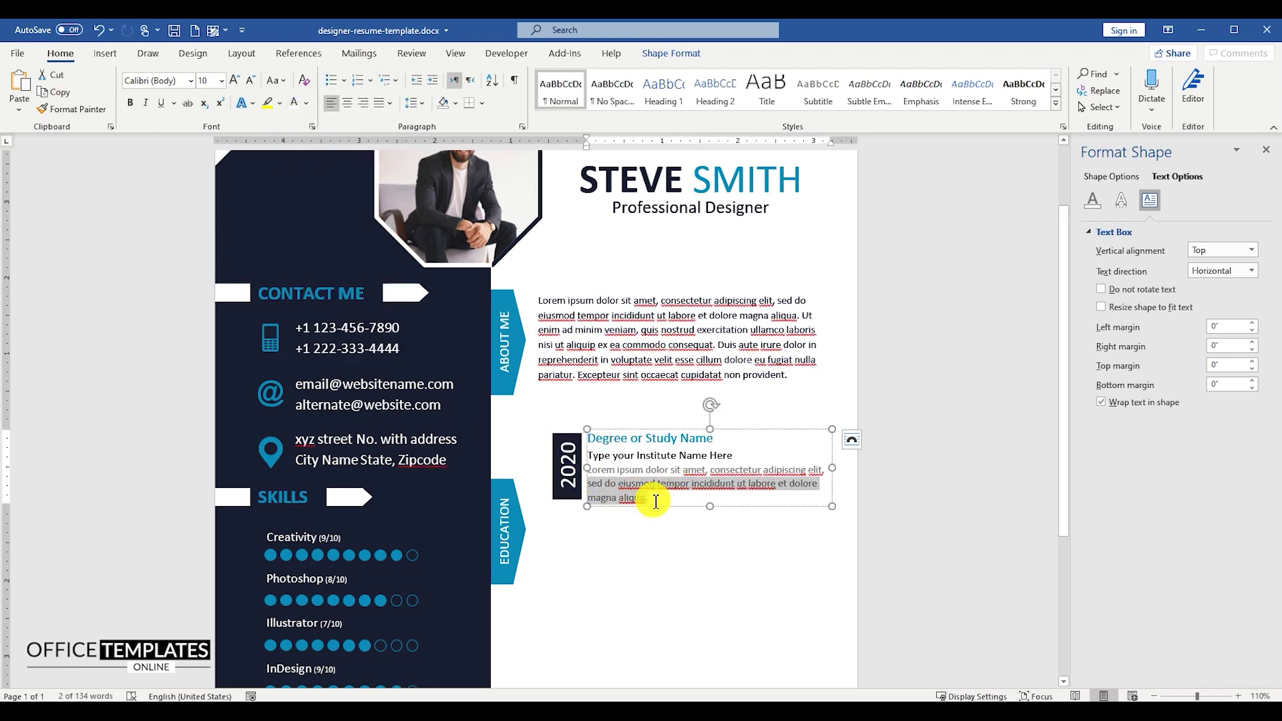
key("shift+Up")
key("shift+Home")
key("Return")
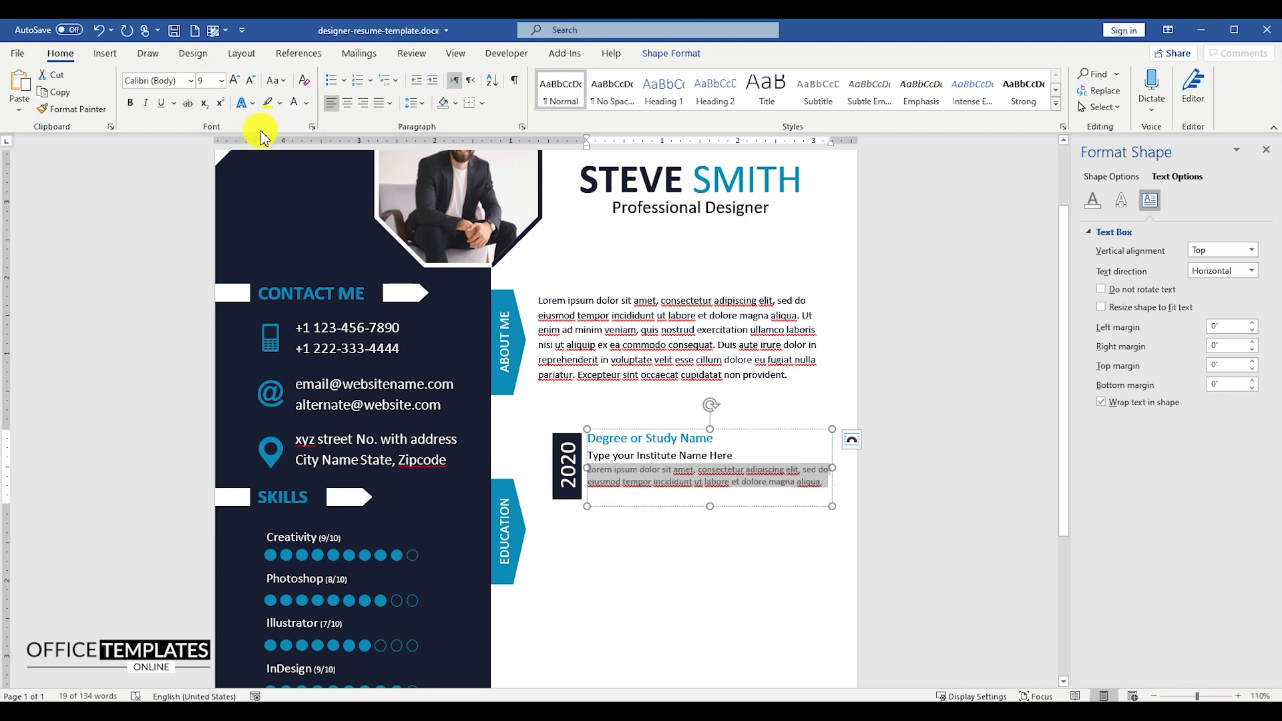
left_click(708, 498)
scroll(668, 515, "up", 5)
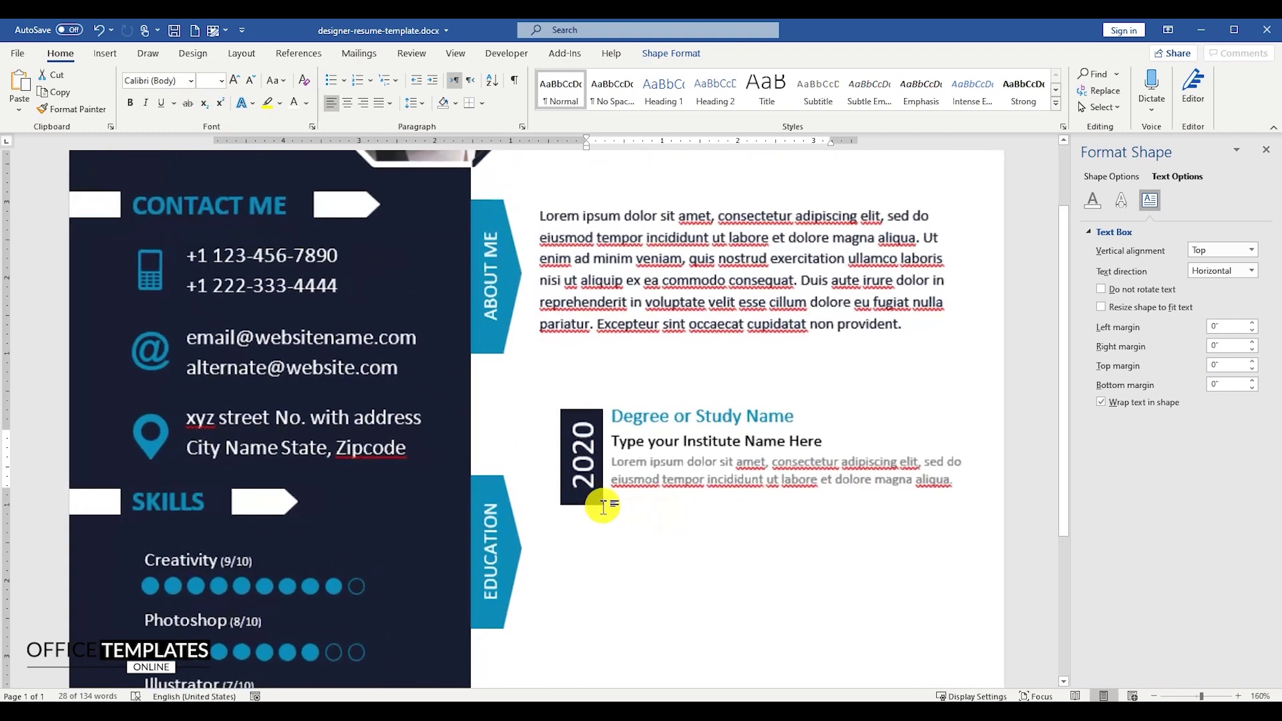
Shorten the 2020 label, align it with the Degree text box and group the two.
left_click(582, 575)
left_click_drag(582, 592, 582, 574)
left_click(653, 488, "shift")
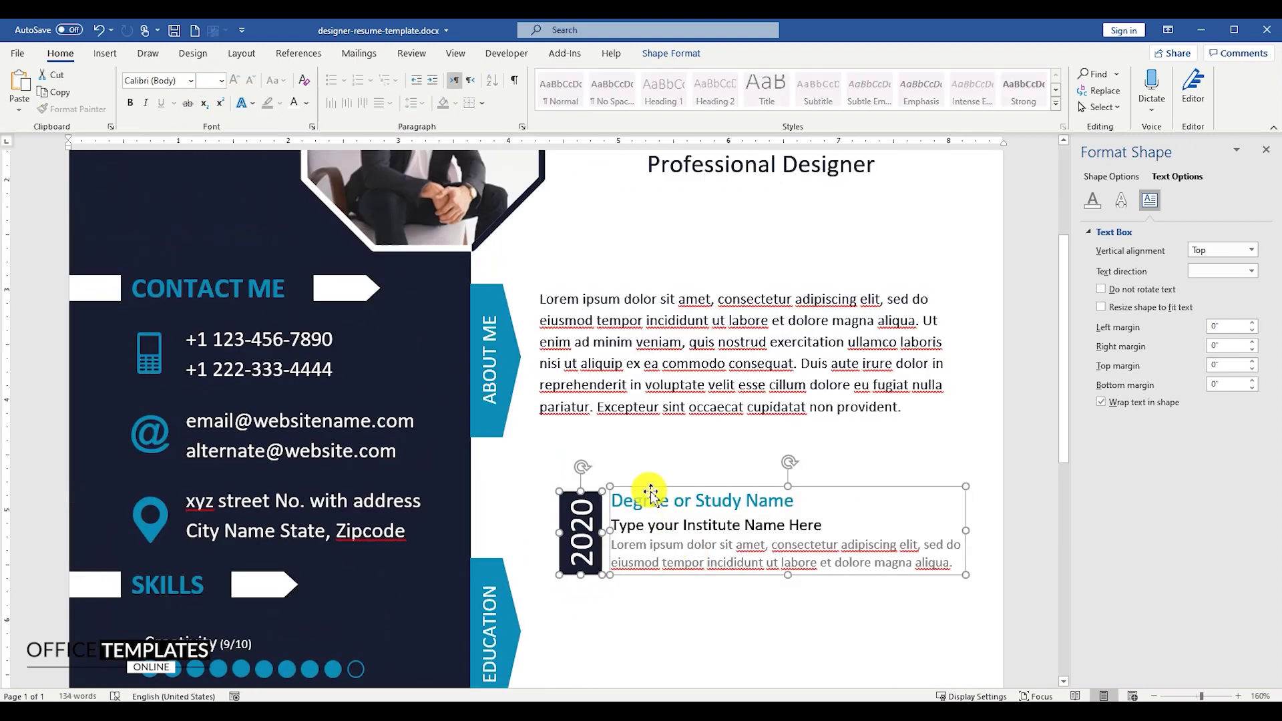
left_click(697, 59)
left_click(1045, 107)
left_click(1091, 206)
right_click(673, 492)
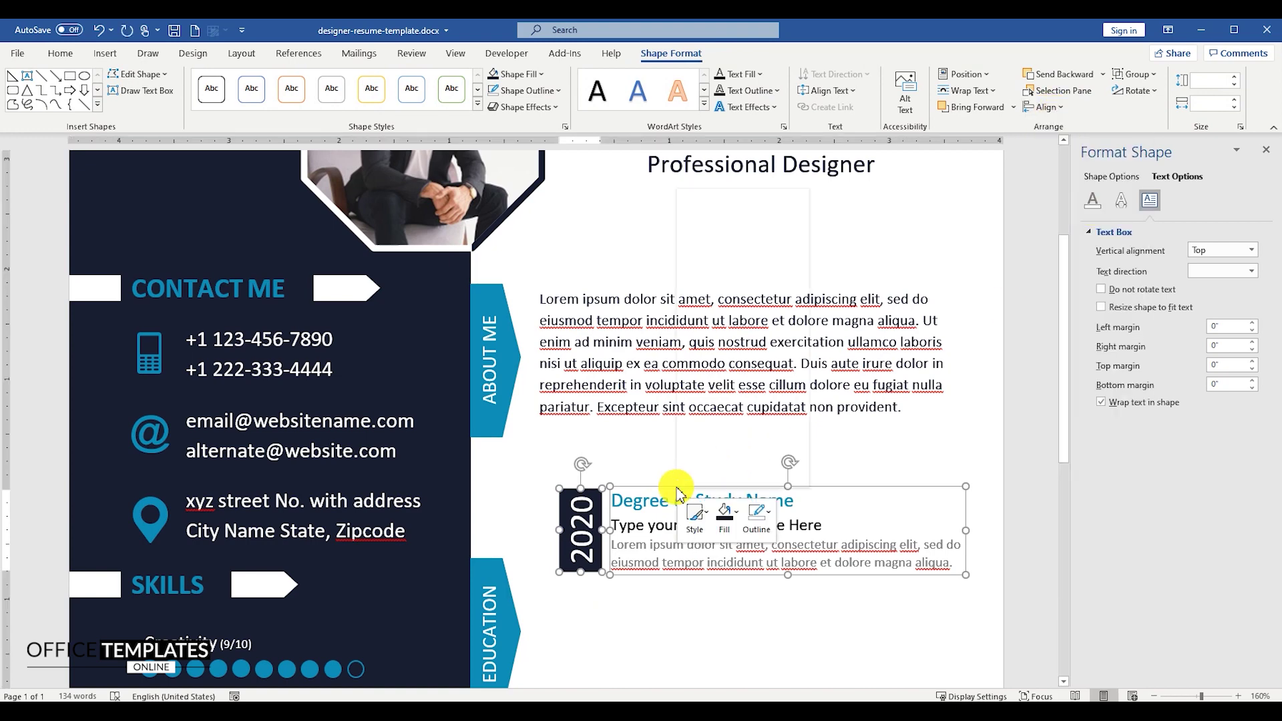
left_click(838, 288)
Duplicate the grouped entry into three stacked education entries and copy the EDUCATION tab further down.
scroll(641, 394, "down", 6)
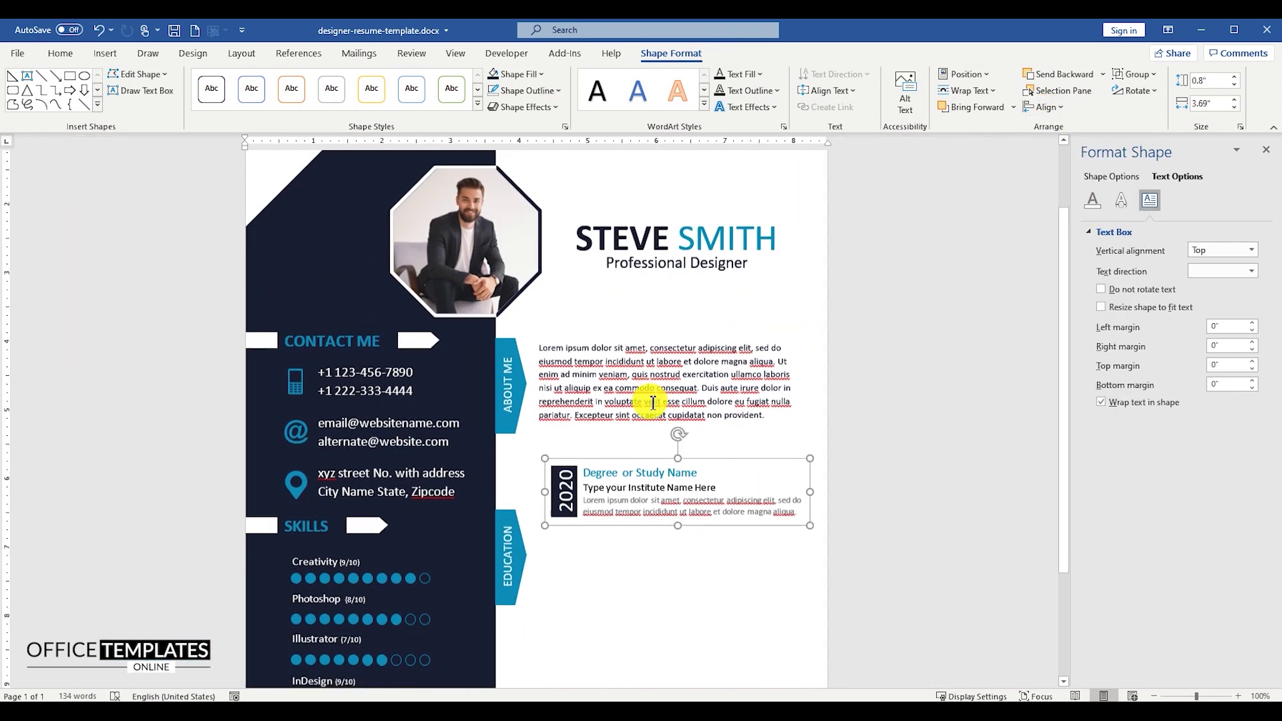
scroll(641, 394, "down", 2)
left_click_drag(641, 394, 641, 508)
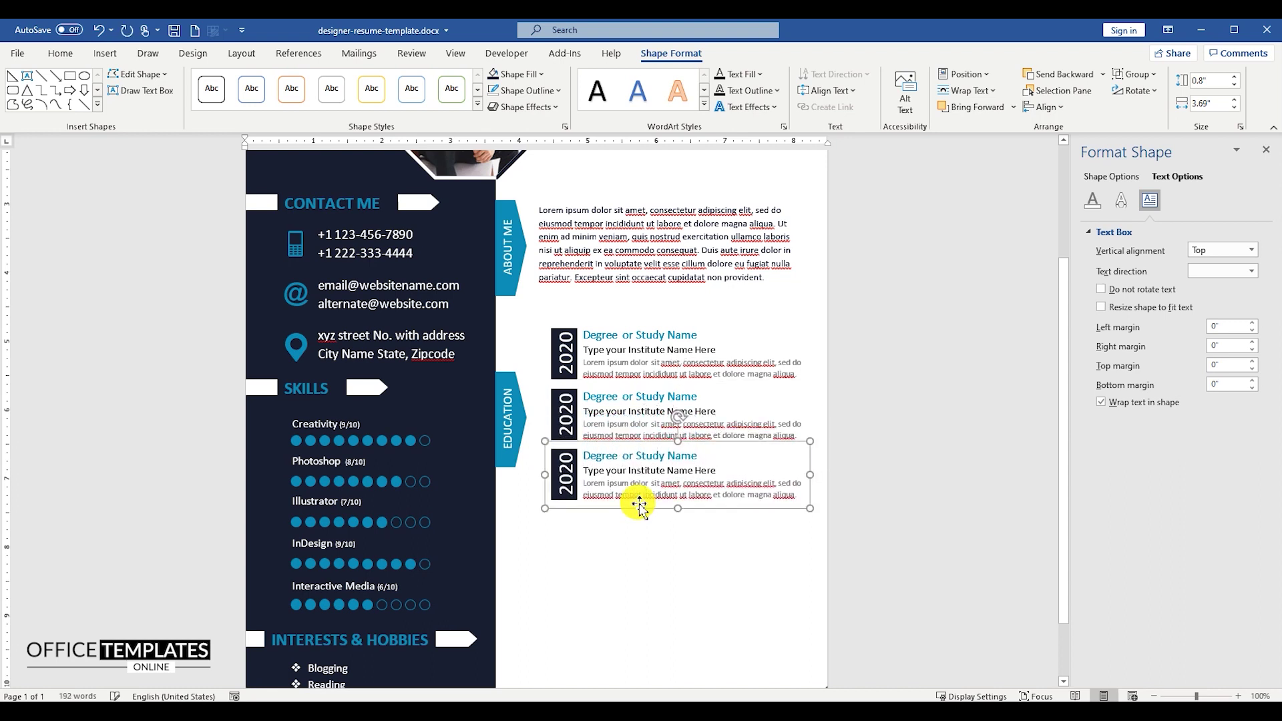
left_click(629, 354, "shift")
left_click(631, 403, "shift")
left_click(523, 410, "shift")
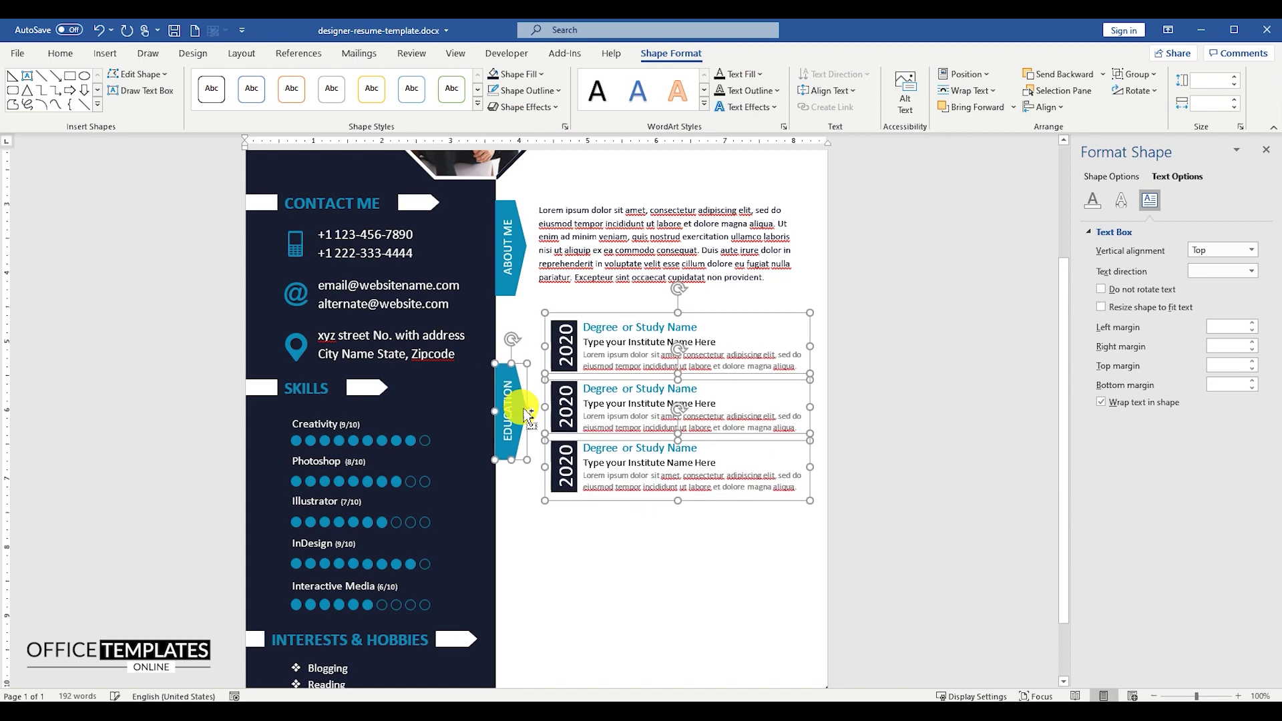
left_click(651, 526)
scroll(653, 529, "up", 3)
scroll(653, 528, "down", 3)
mouse_move(510, 390)
left_mouse_down()
mouse_move(532, 452)
mouse_move(505, 595)
left_mouse_up()
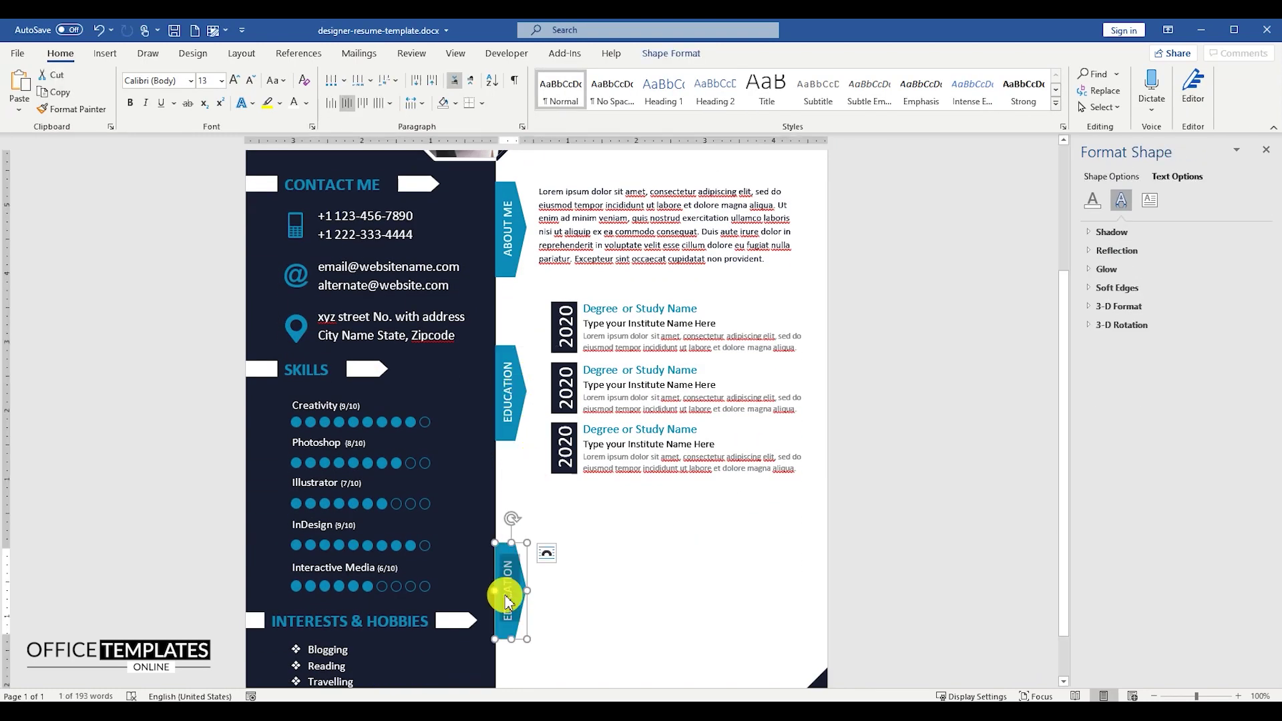
Label the tab copy EXPERIENCE and copy a text box below headed 'ORGANIZATION NAME, CITY' in black.
type("EXPERIENCE")
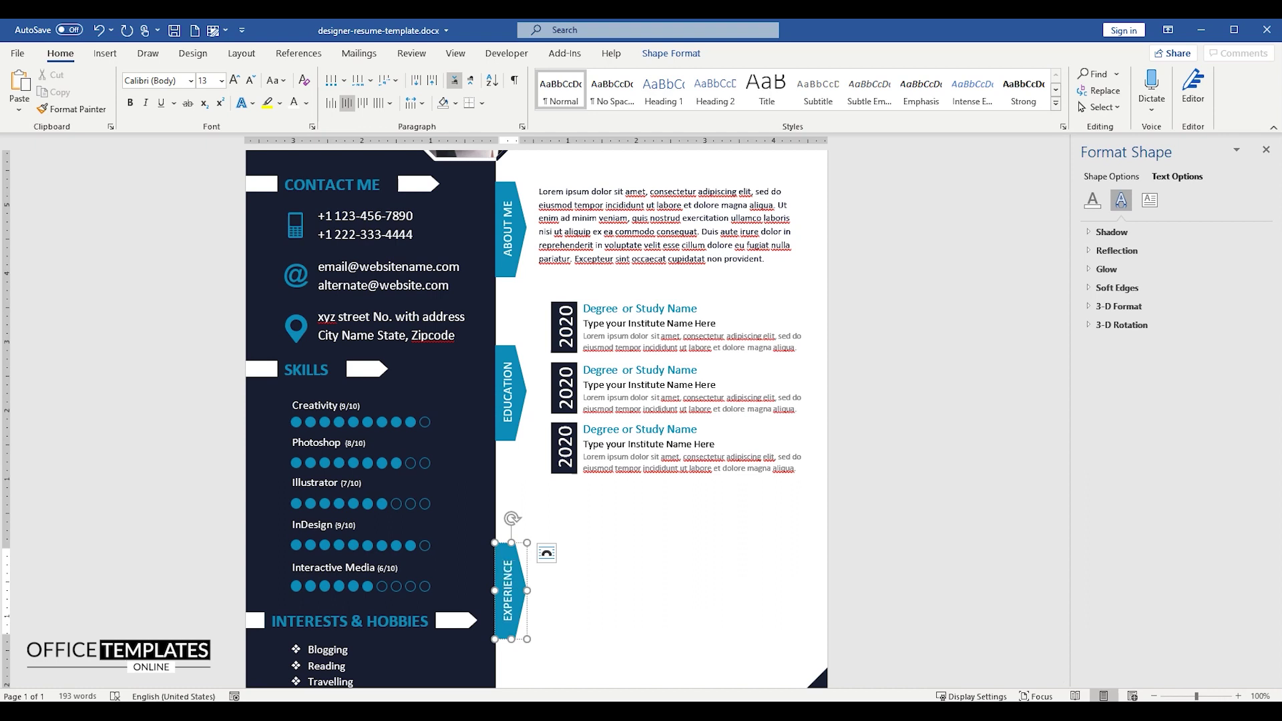
scroll(646, 558, "down", 1)
left_click(587, 401)
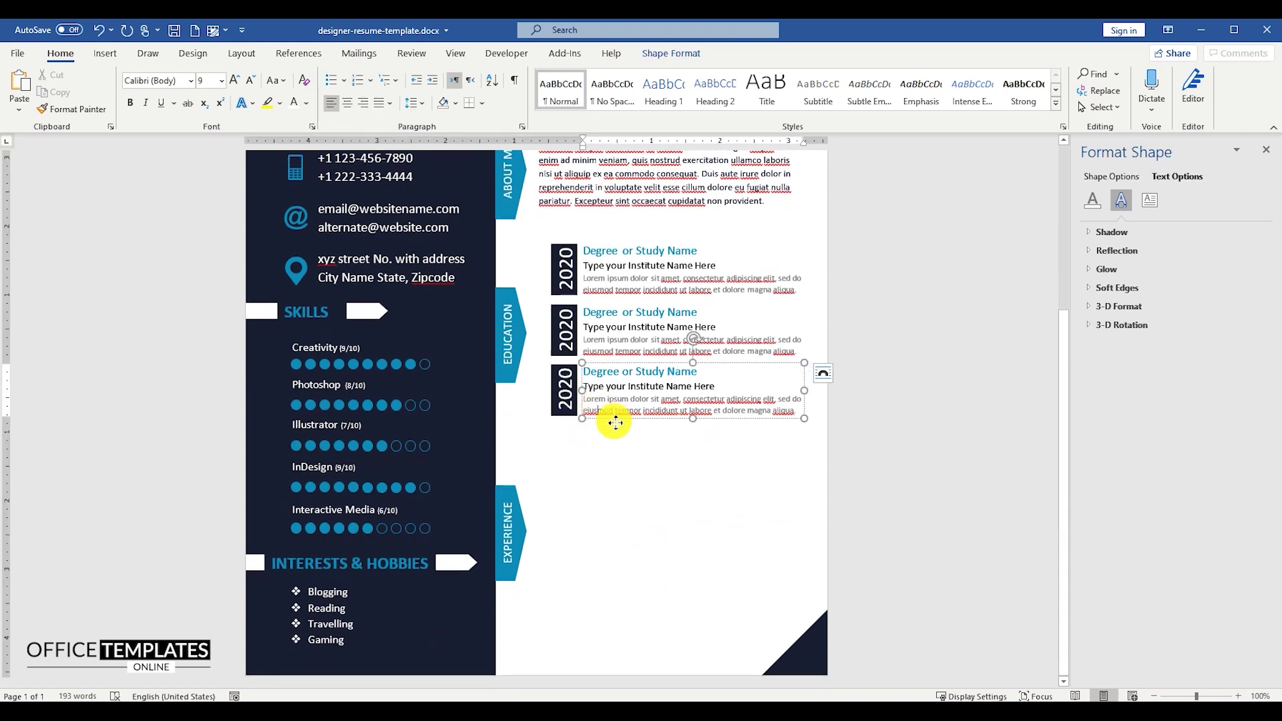
left_click_drag(621, 427, 589, 524)
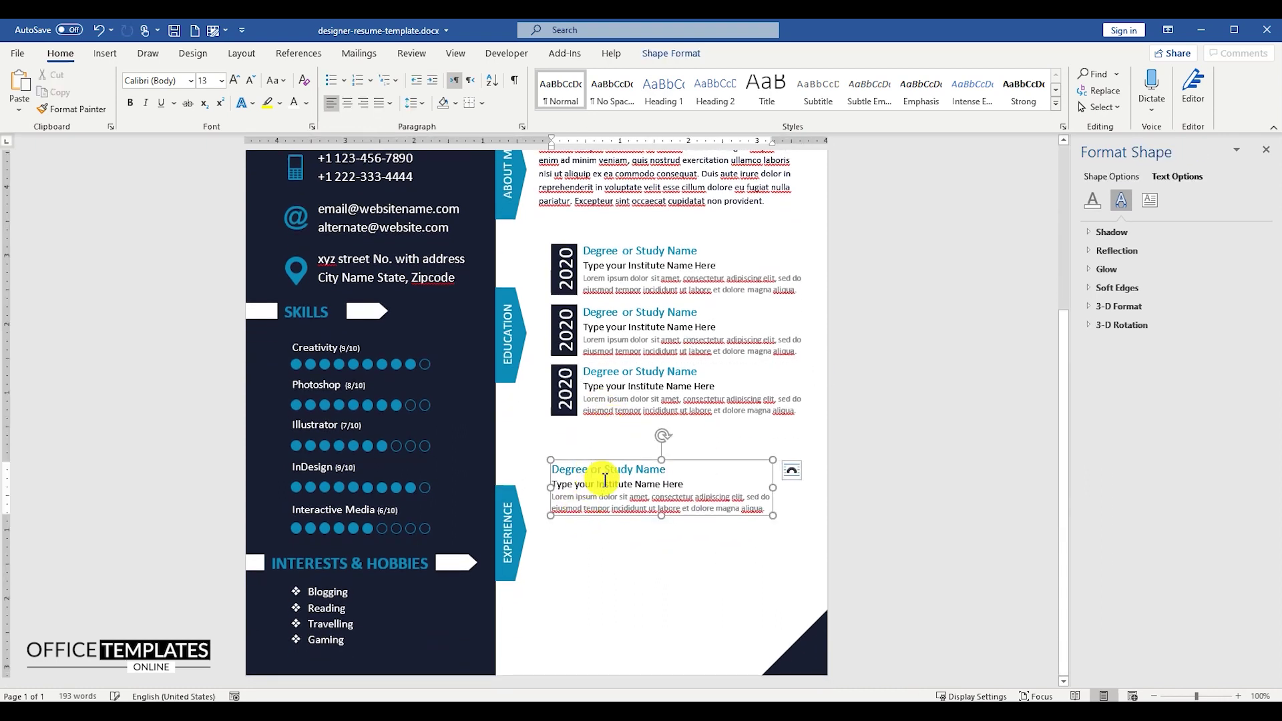
triple_click(612, 485)
type("ORGANIZATION NAME, CITY")
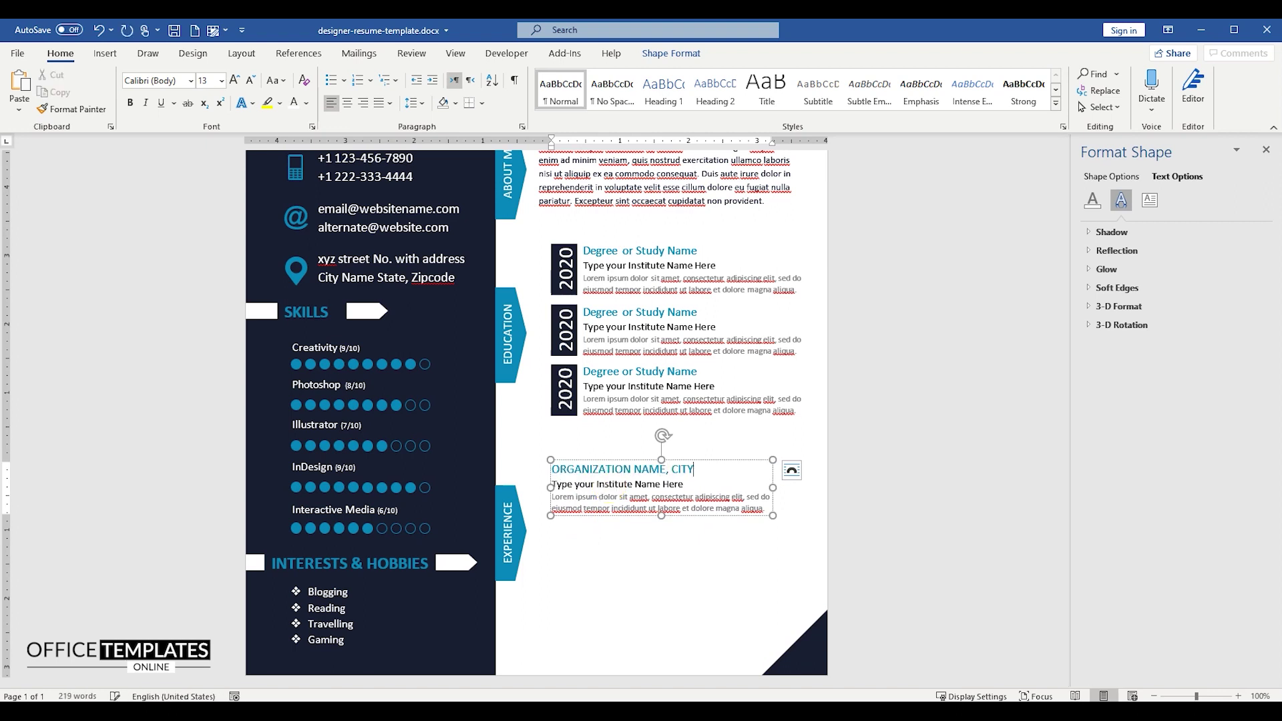
triple_click(609, 471)
left_click(306, 103)
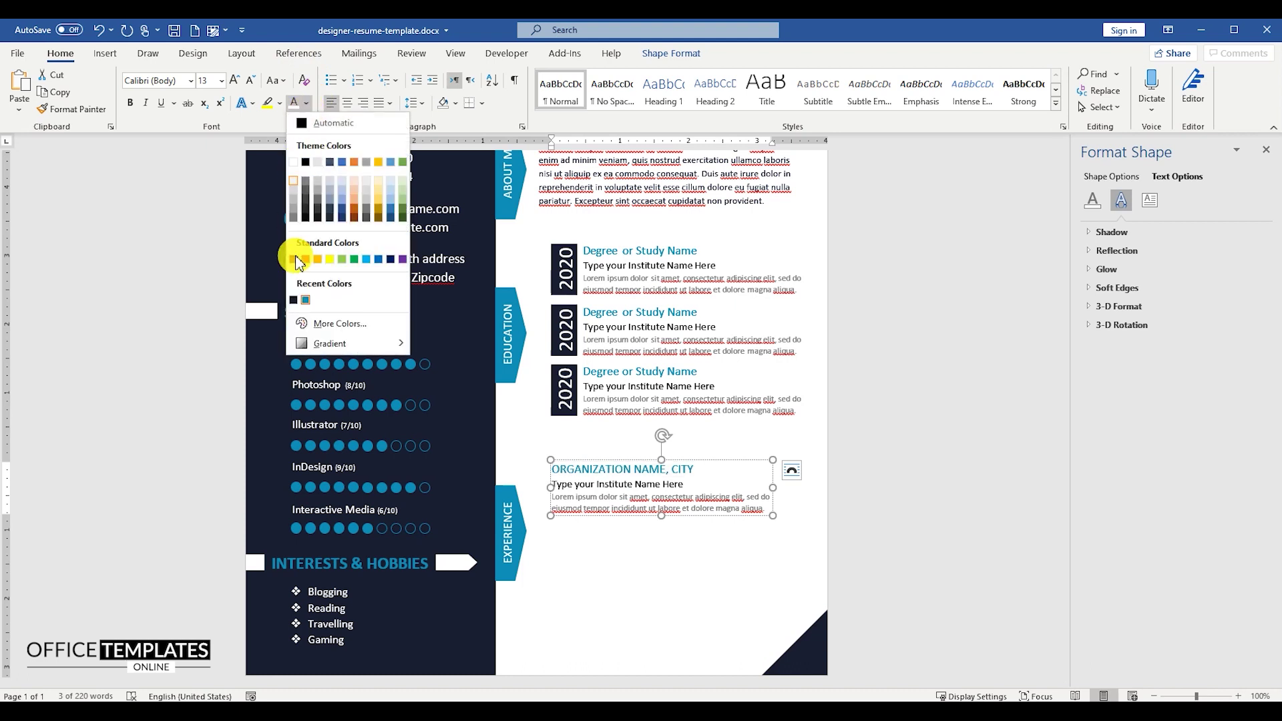
left_click(296, 302)
Enter the June 2020 – May 2021 dates and a Job Title Goes Here line in 11 pt blue.
triple_click(694, 487)
type("June 2020 – May 2021")
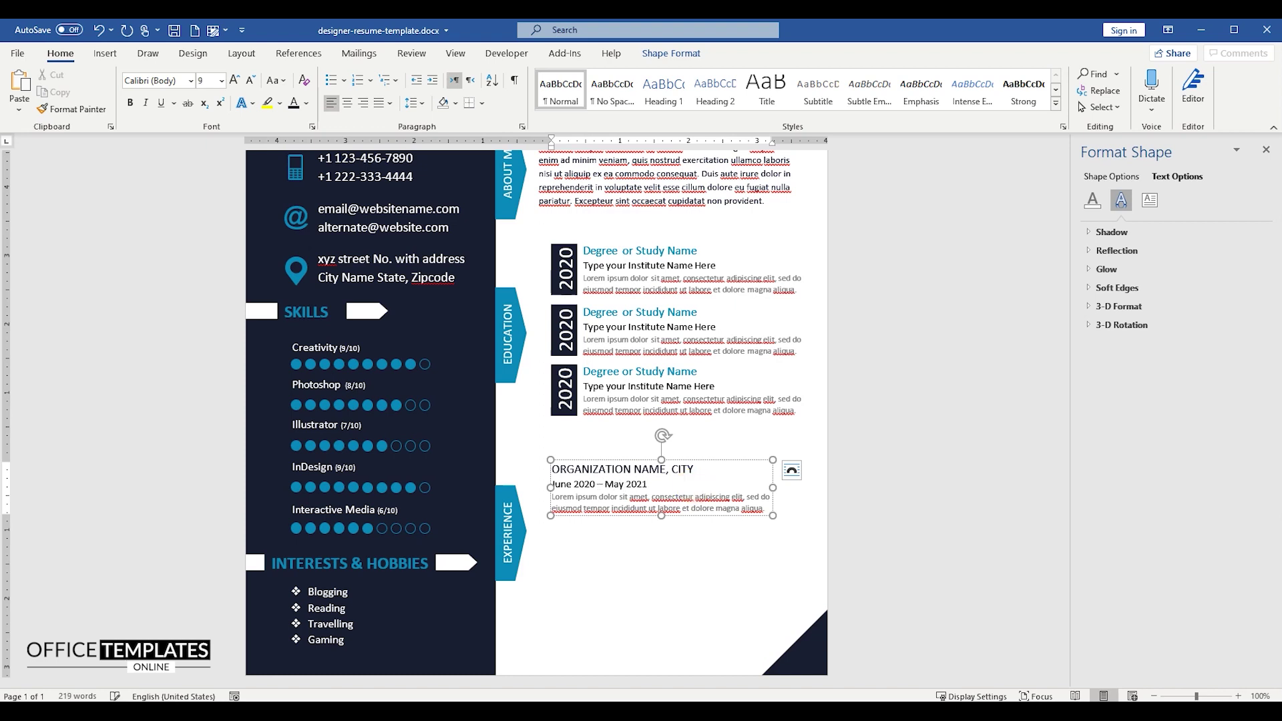
triple_click(697, 491)
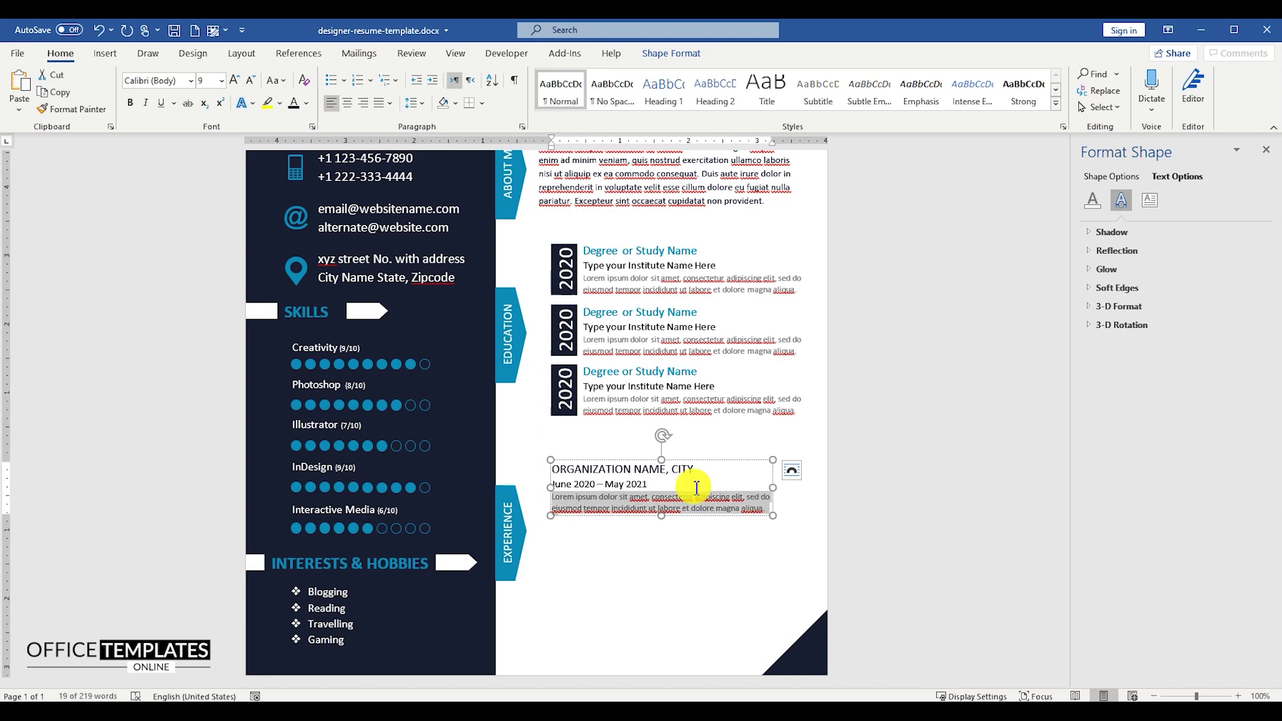
type("Job Title Goes Here")
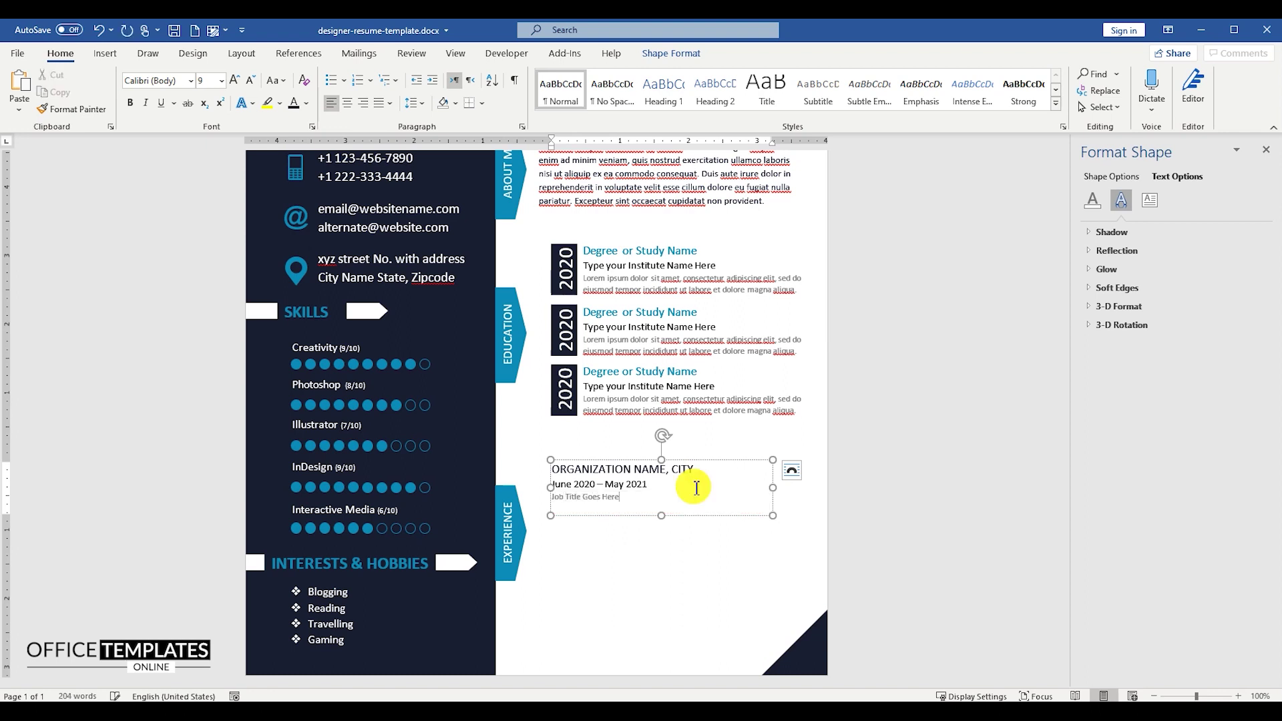
triple_click(696, 488)
left_click(207, 80)
type("11")
key("Return")
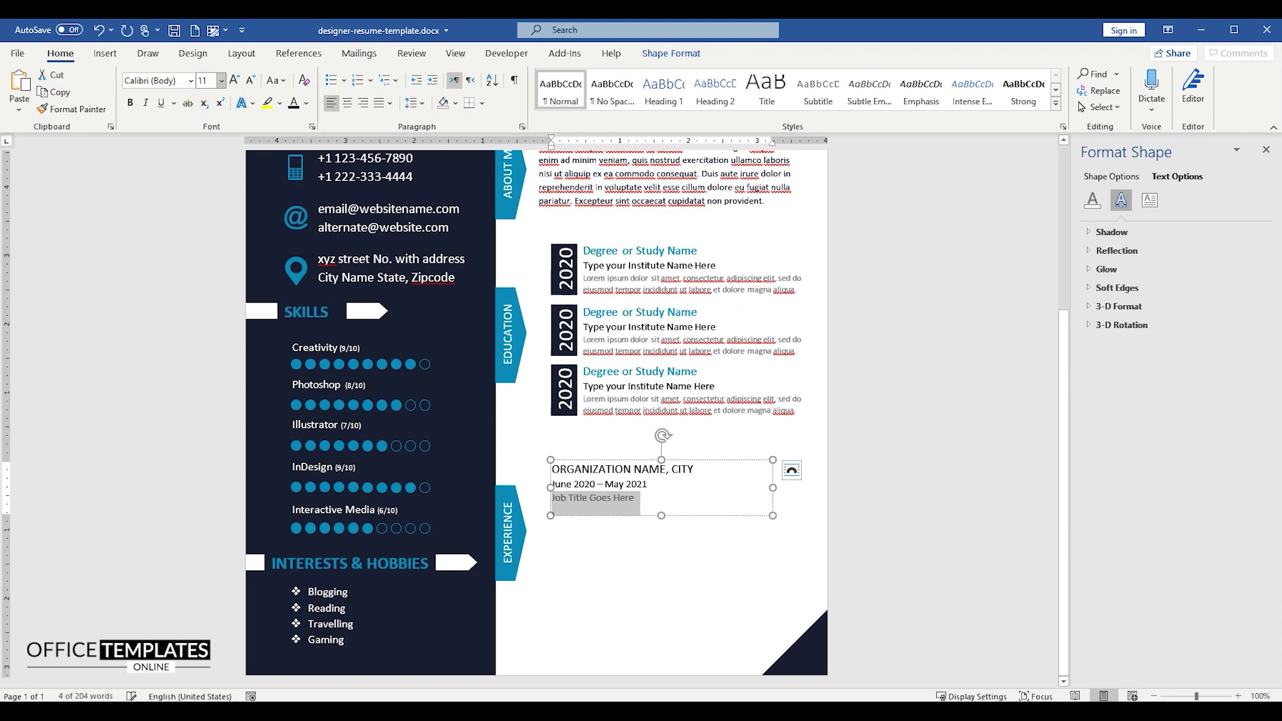
left_click(306, 103)
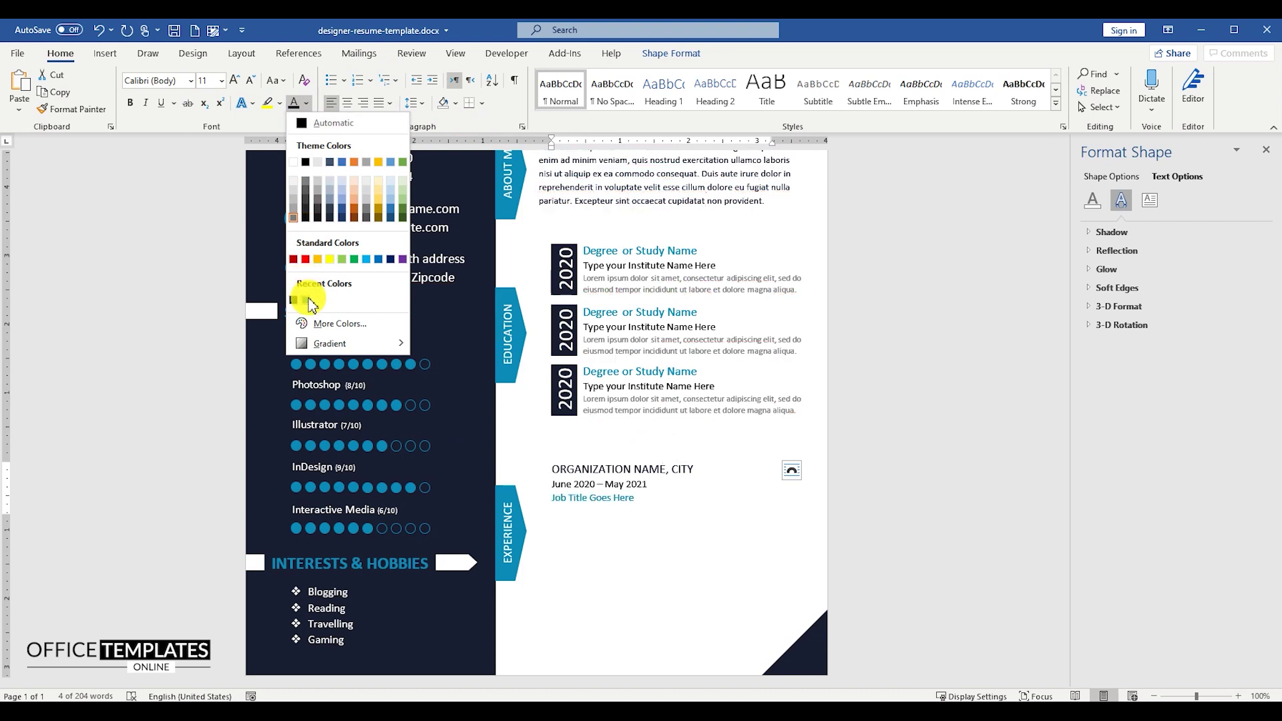
left_click(307, 294)
Reduce the organization heading to 11 pt and narrow the experience box to fit.
left_click_drag(661, 516, 661, 509)
left_click_drag(772, 488, 711, 484)
triple_click(694, 470)
left_click(251, 81)
left_click(251, 83)
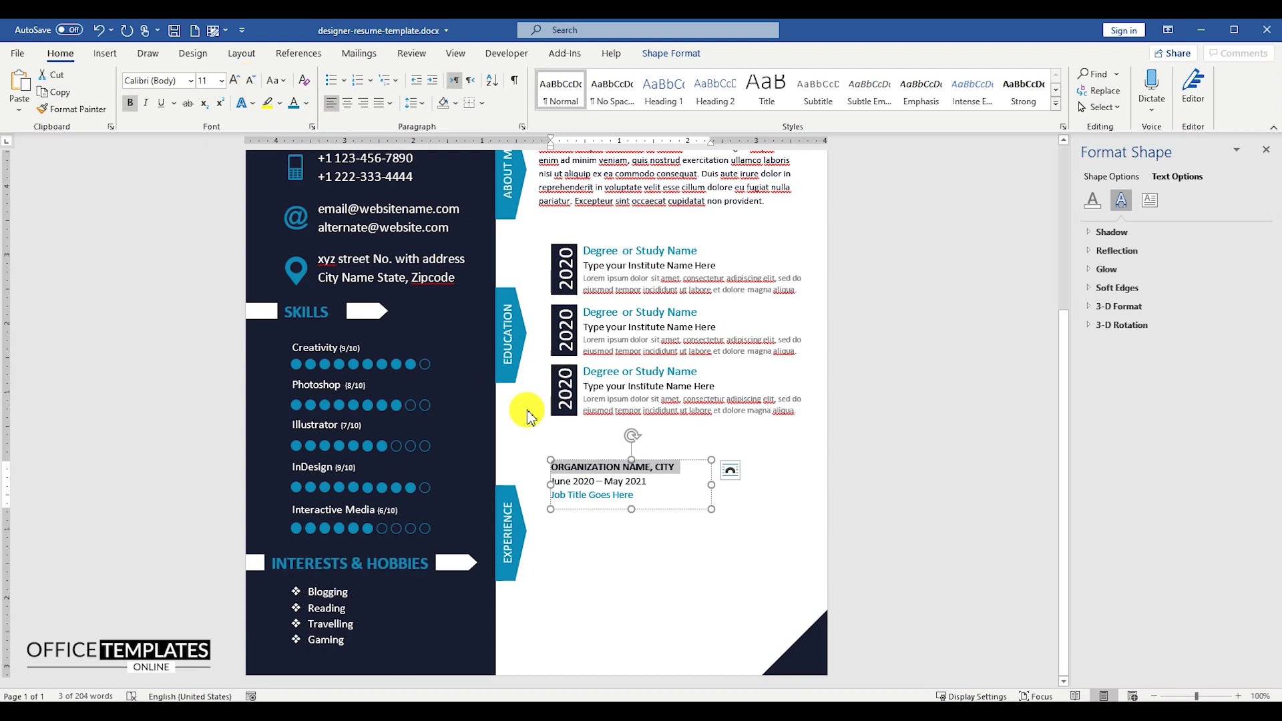
left_click_drag(711, 484, 681, 485)
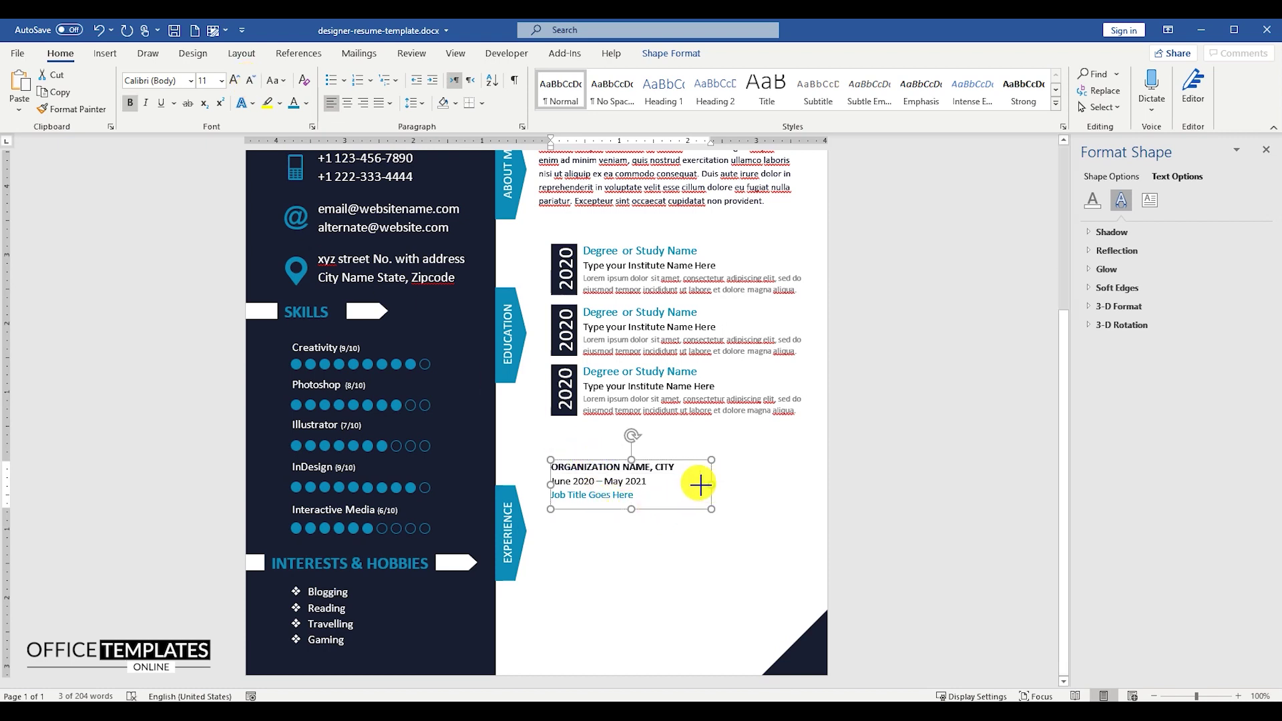
Duplicate the experience entry into three and distribute them evenly vertically.
left_click_drag(681, 475, 645, 622)
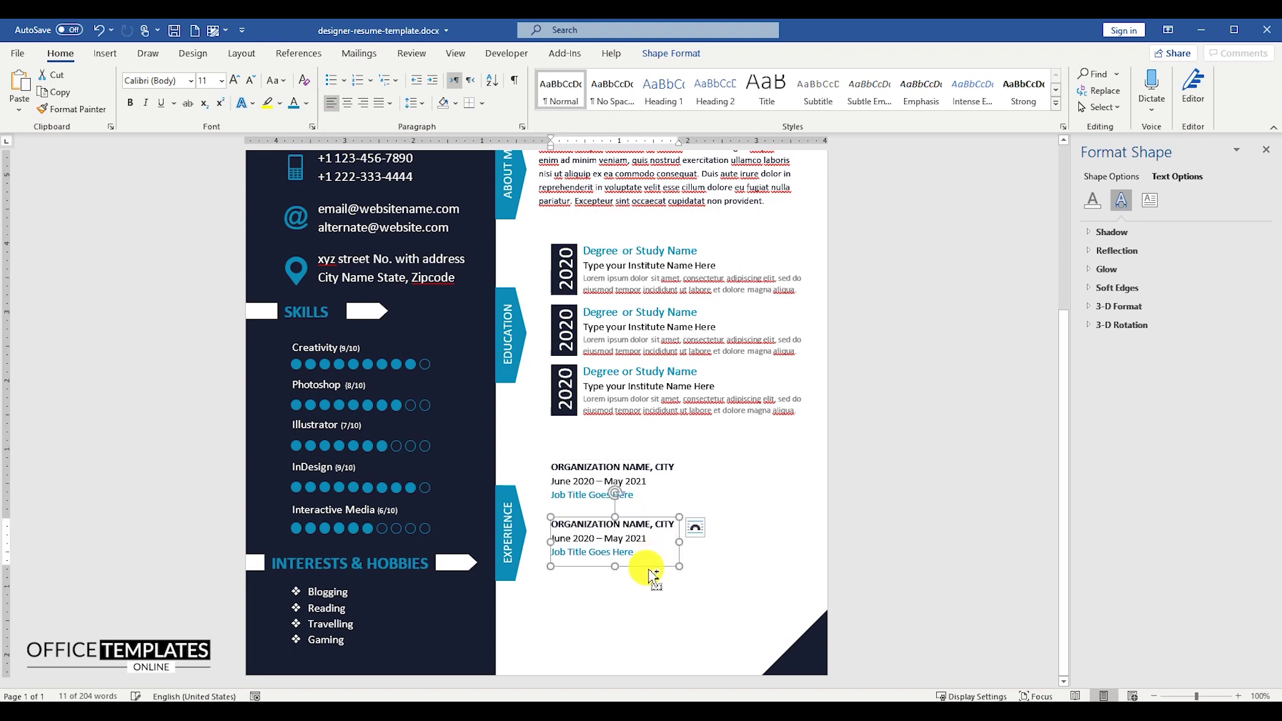
left_click(644, 622)
left_click(551, 534, "shift")
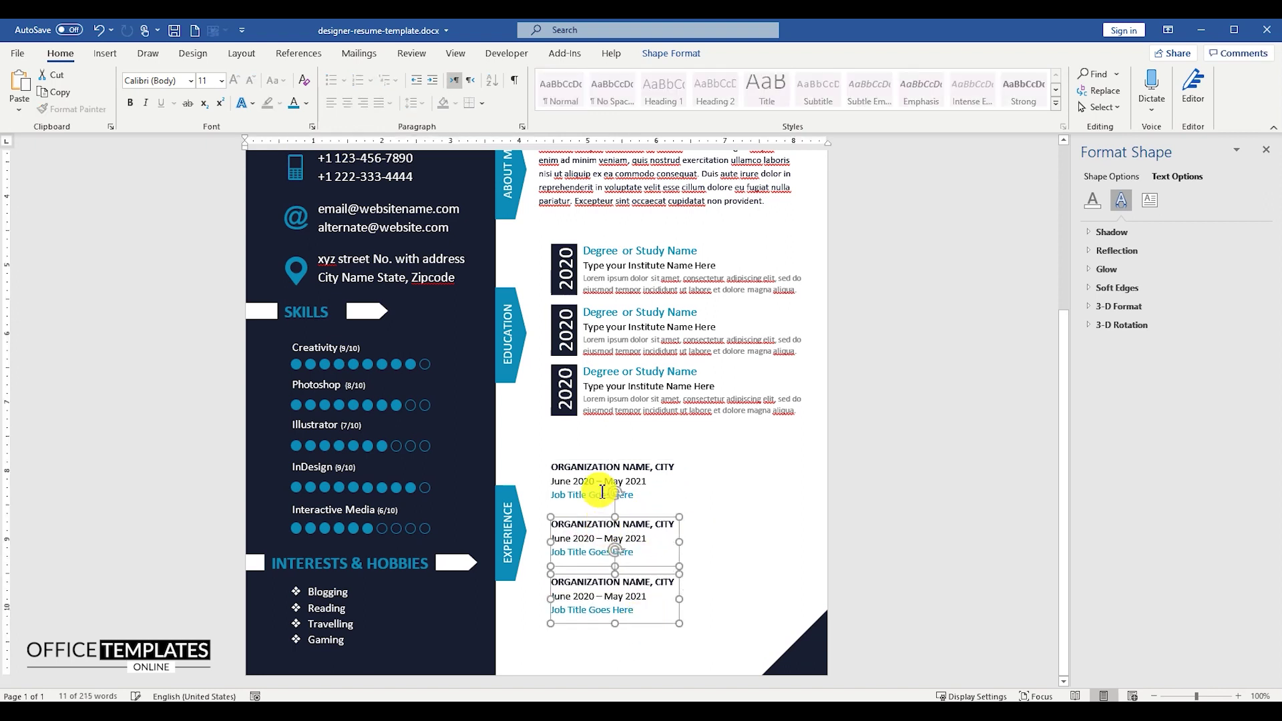
left_click(550, 484, "shift")
left_click(671, 54)
left_click(1046, 107)
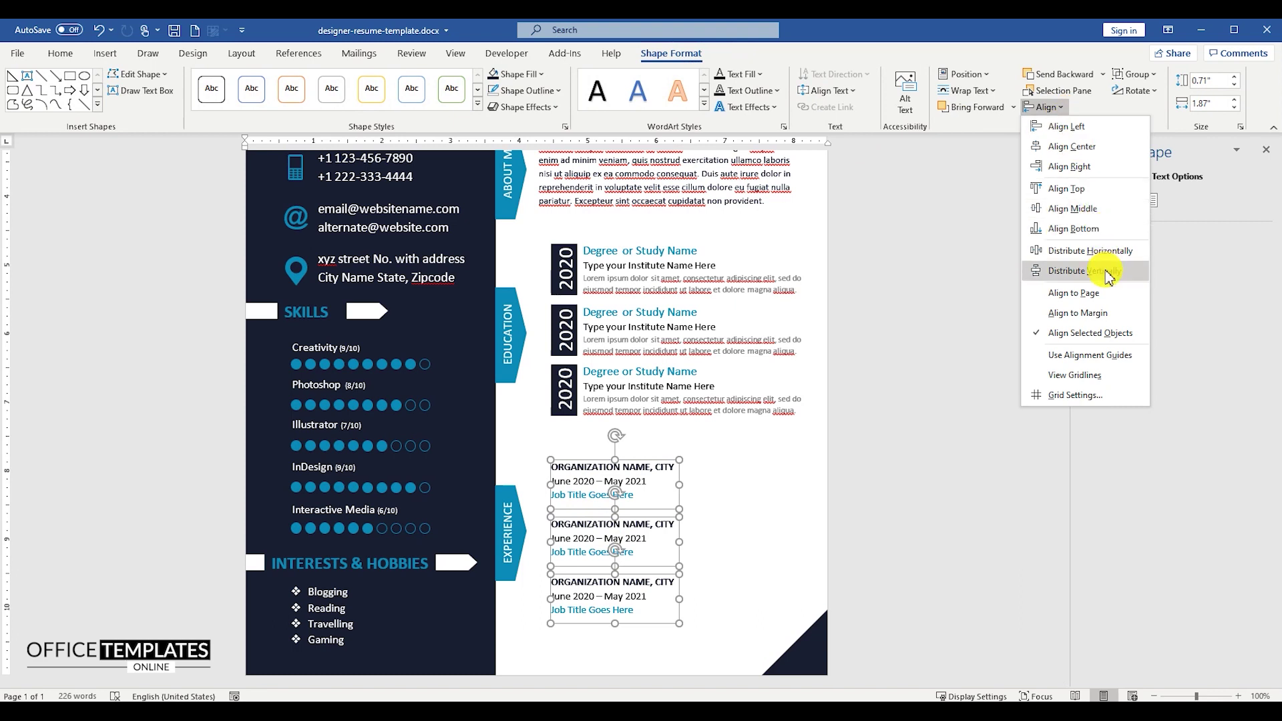
left_click(1086, 270)
Copy the three experience entries into a second column on the right.
left_click_drag(656, 468, 773, 474)
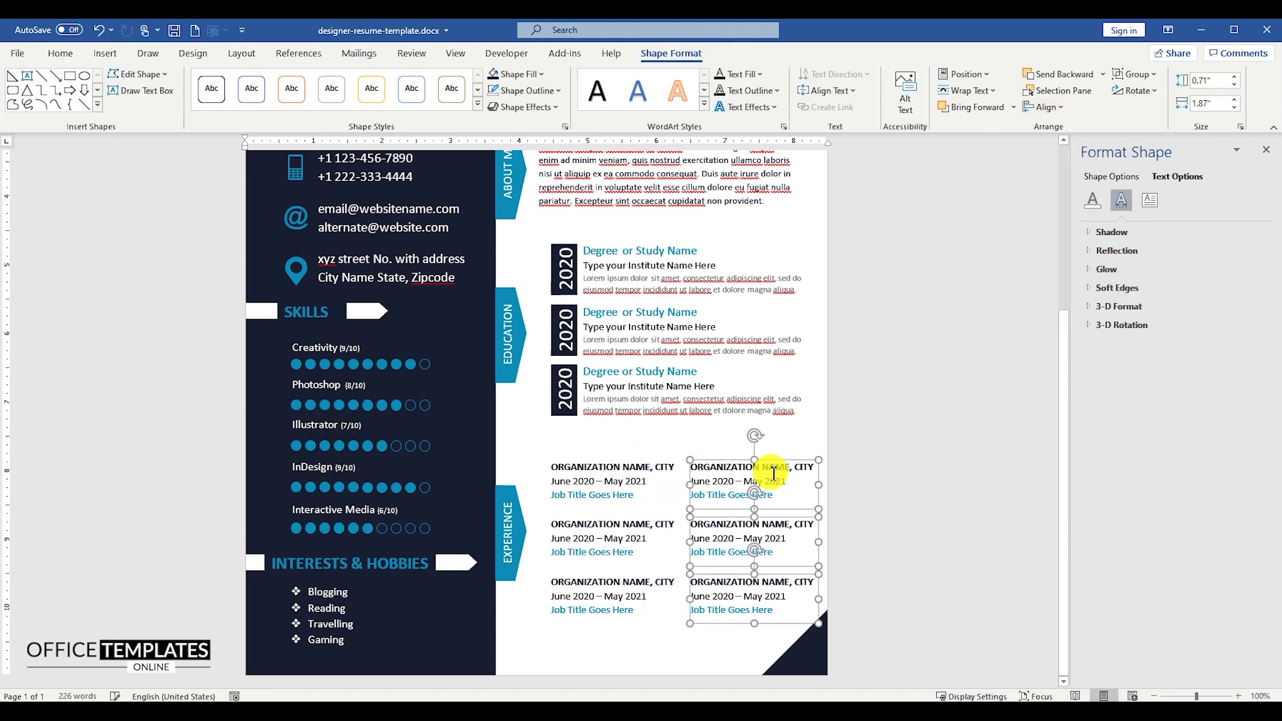
left_click(573, 528)
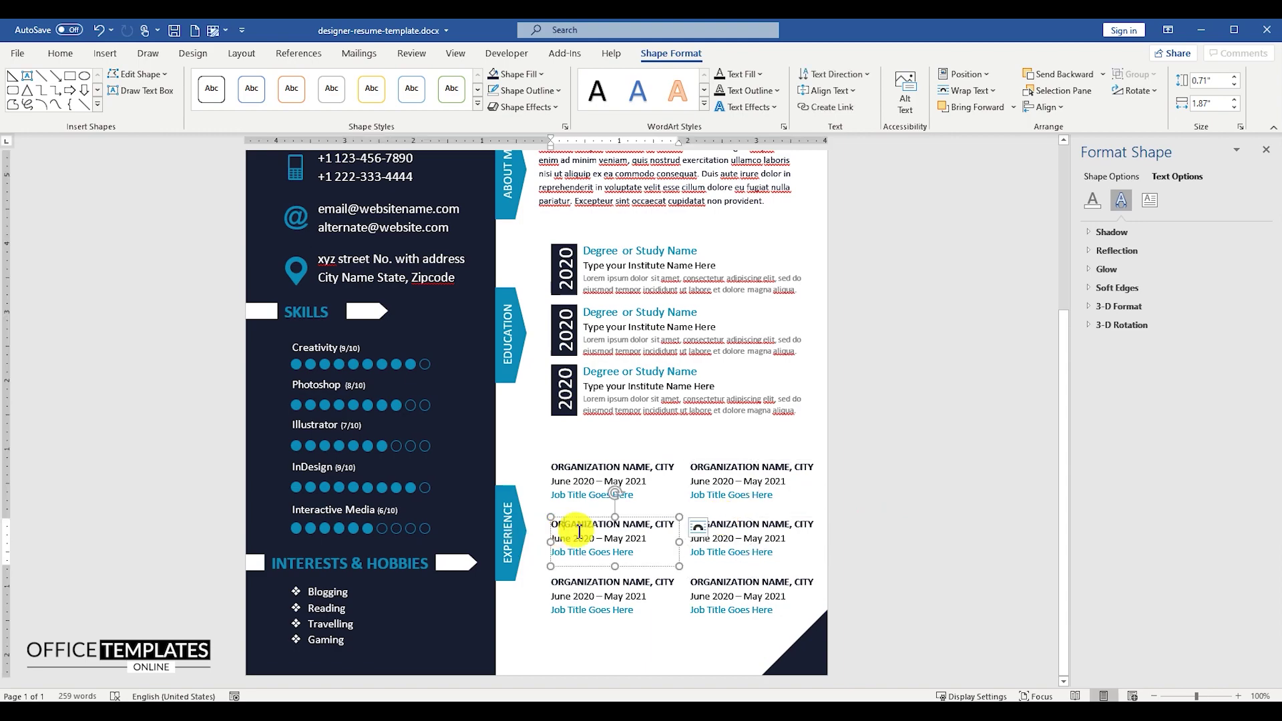
scroll(582, 521, "down", 5)
scroll(767, 484, "up", 2)
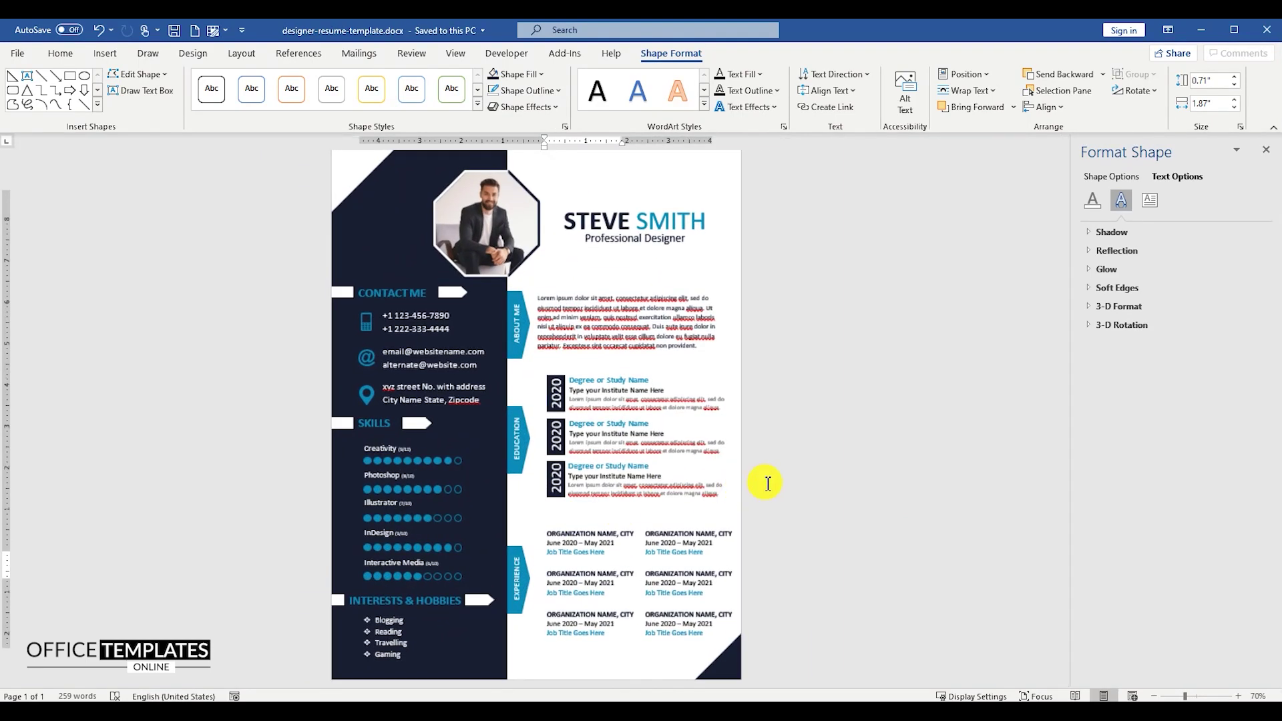
left_click(767, 483)
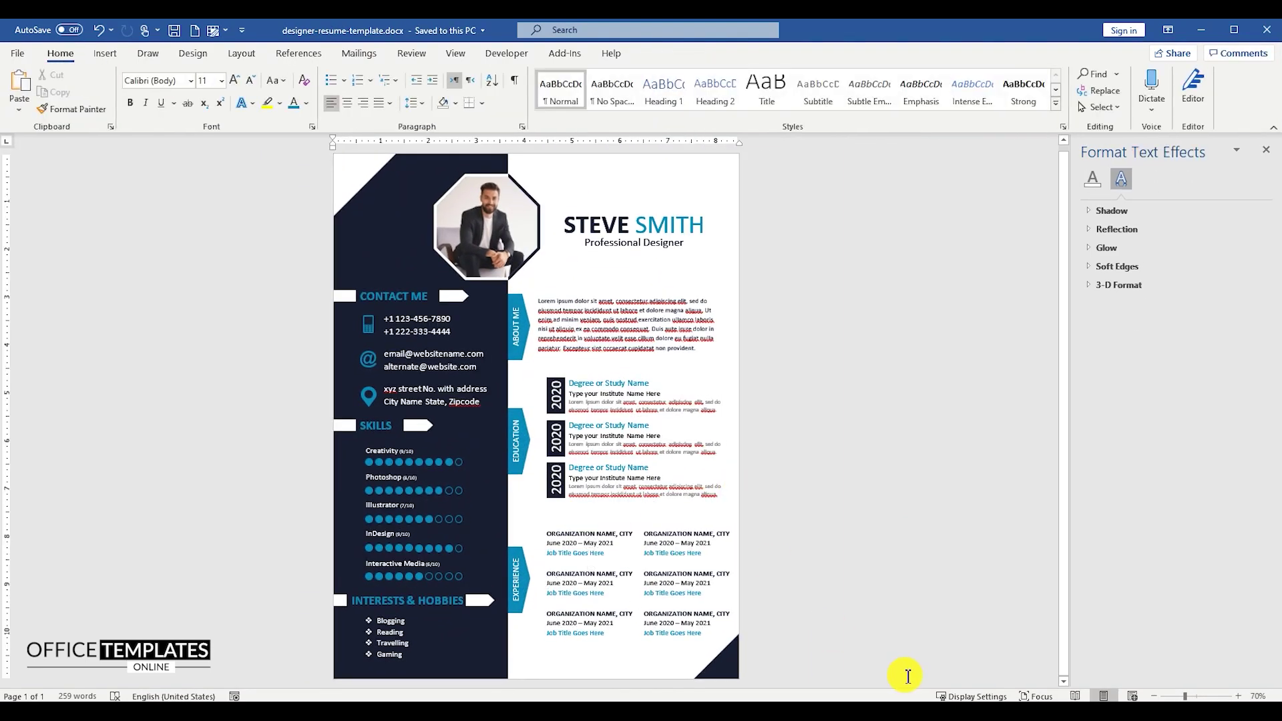